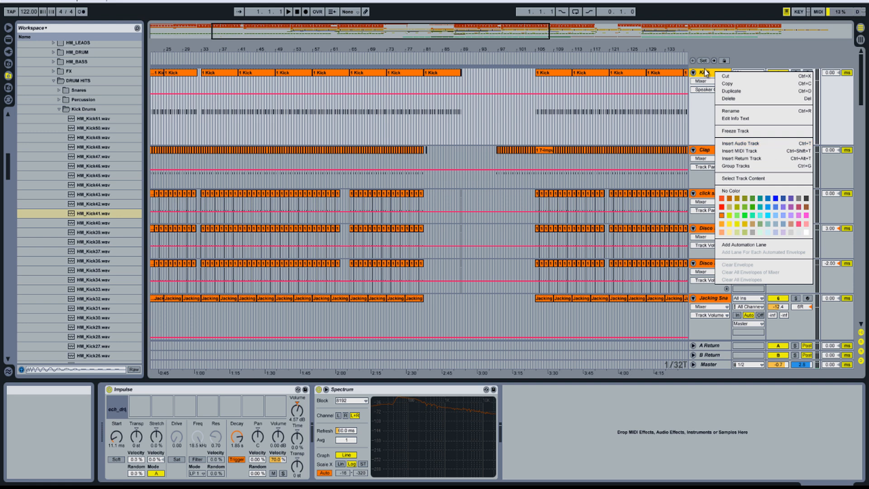
Step: Insert a new MIDI track below the Kick track
left_click(717, 72)
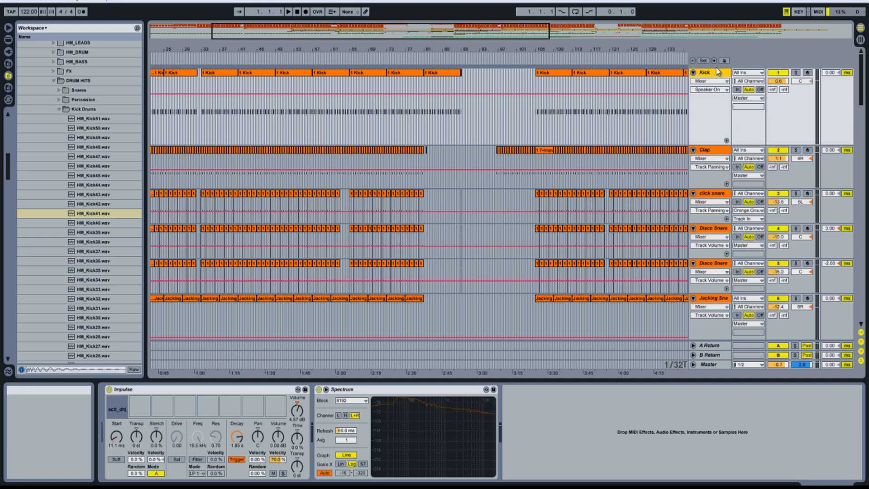
key("ctrl+shift+t")
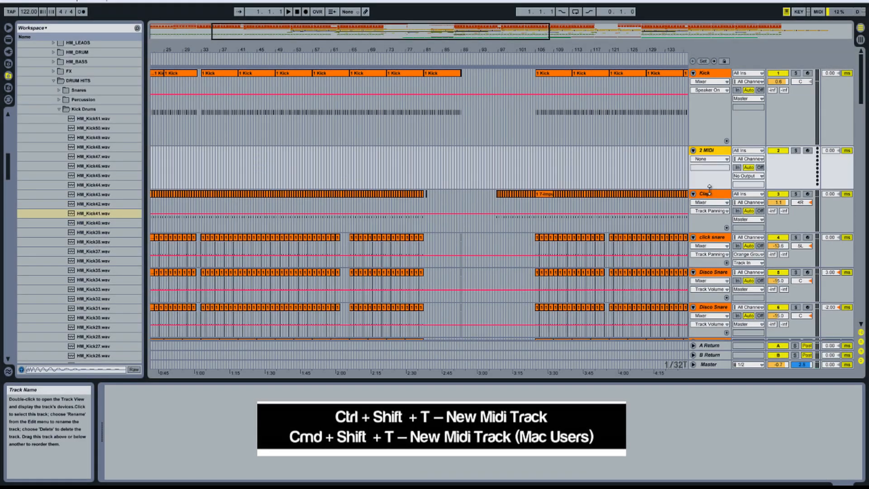
Step: Load the Impulse instrument from Live Devices onto the new MIDI track
left_click_drag(596, 51, 599, 47)
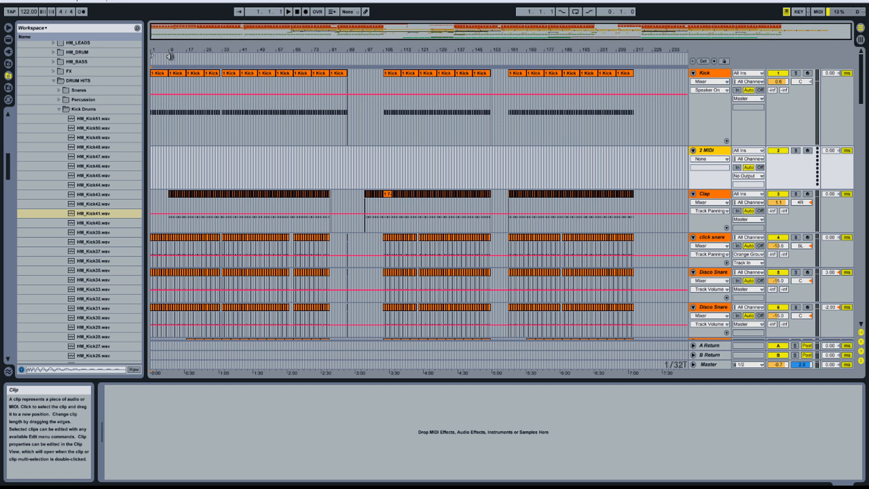
left_click(9, 40)
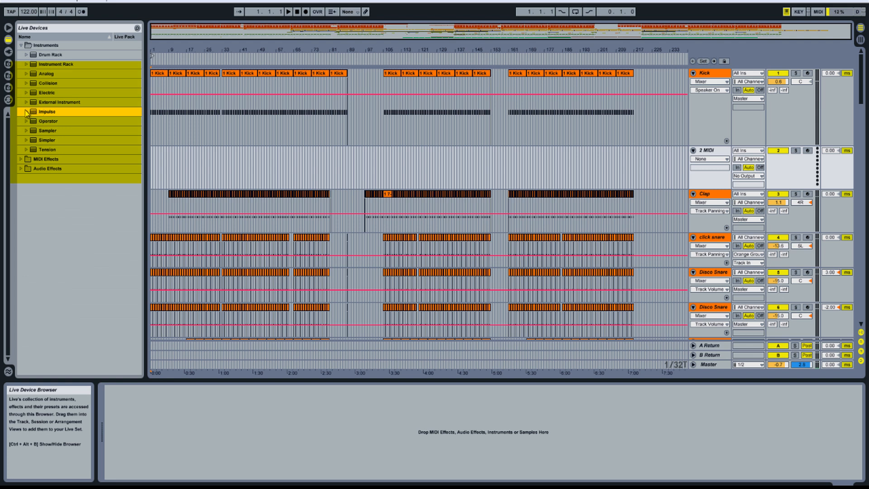
double_click(52, 112)
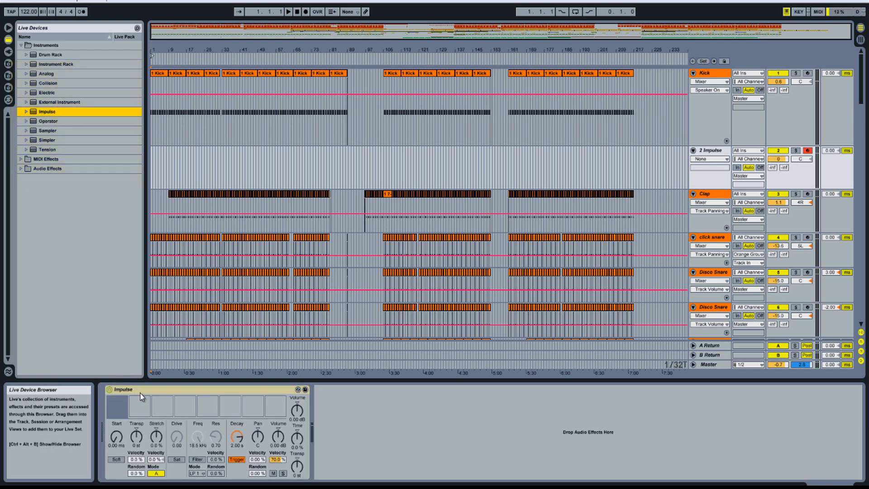
left_click(718, 151)
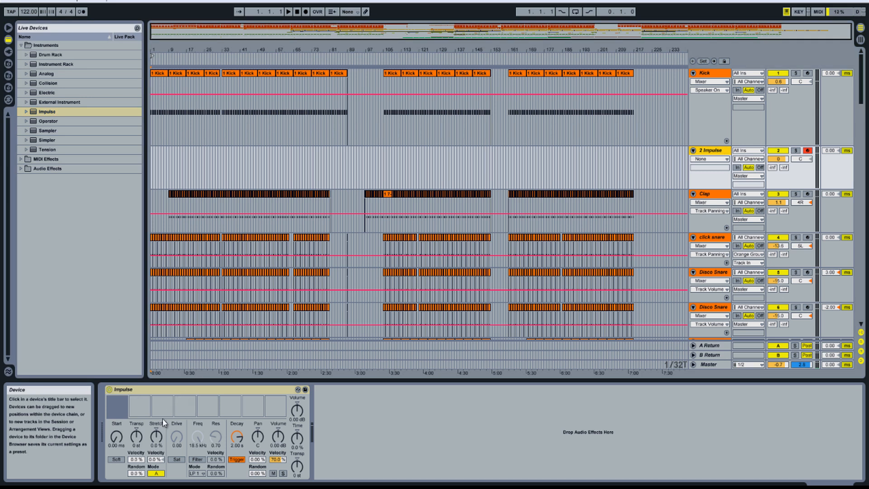
Step: Load HM_Kick45.wav from the Kick Drums folder into Impulse's first sample slot
left_click(8, 64)
left_click(8, 77)
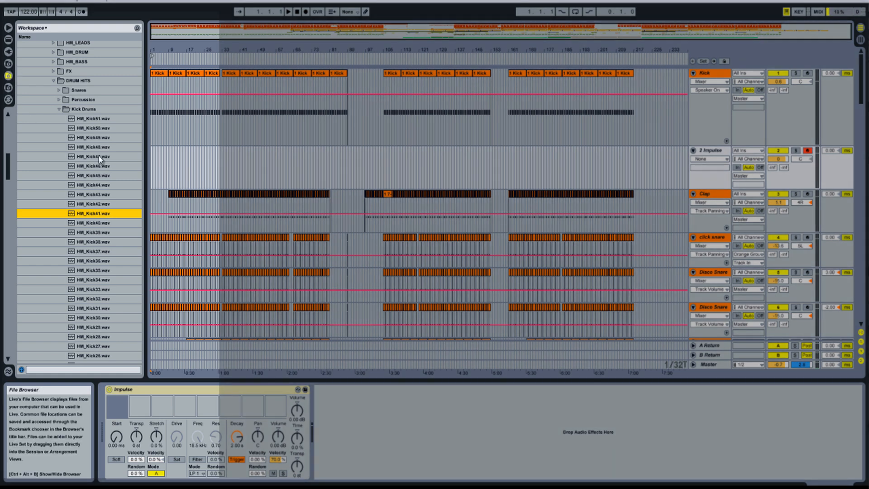
left_click(97, 176)
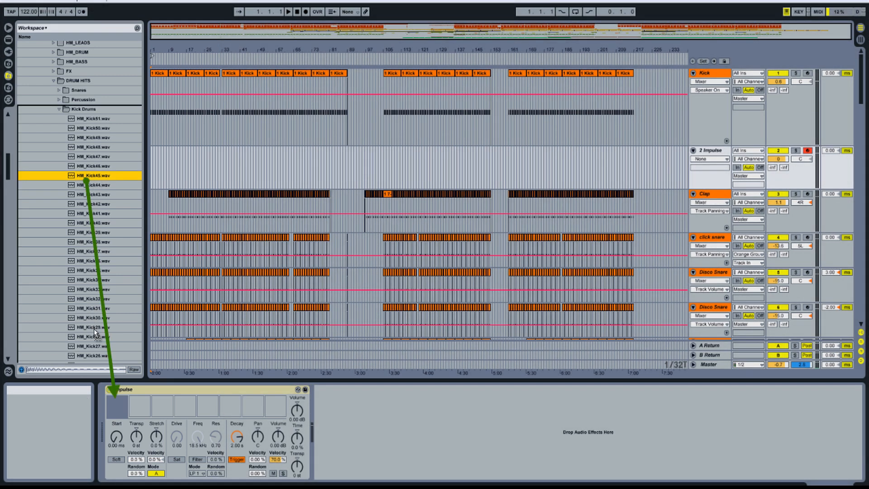
left_click_drag(99, 349, 119, 409)
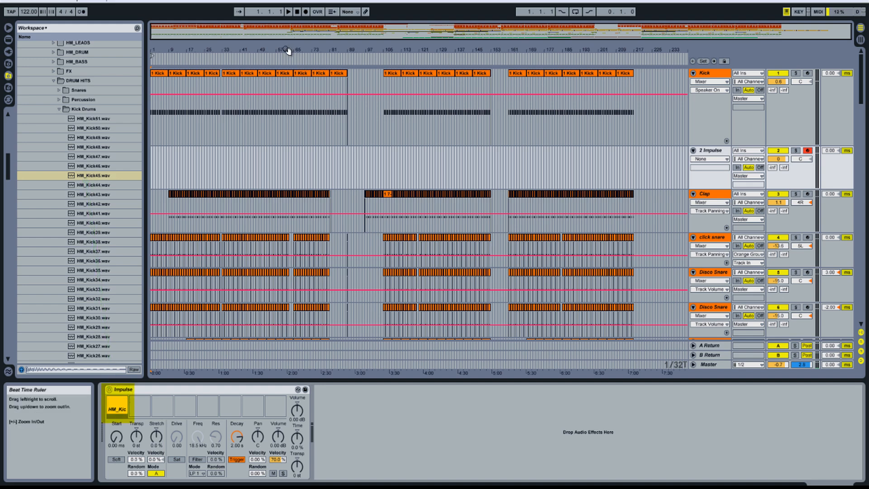
Step: Insert a one-bar MIDI clip on the Impulse track at bar 65
left_click_drag(295, 49, 291, 53)
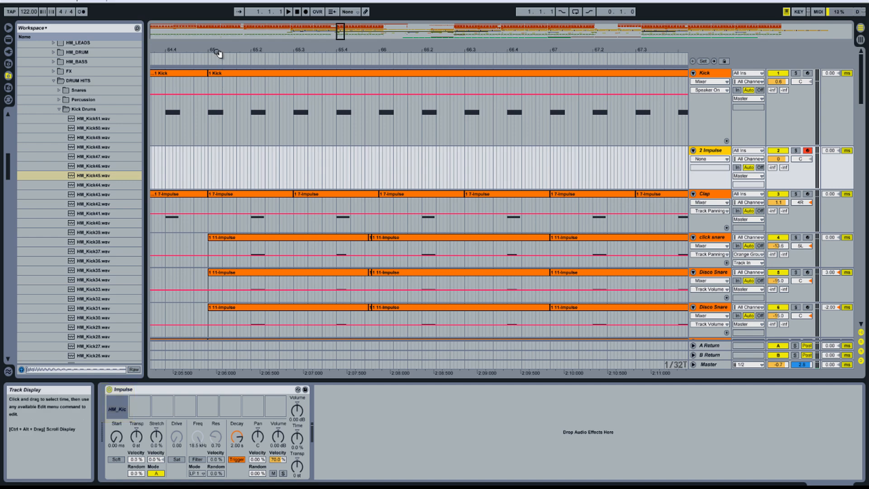
left_click_drag(219, 53, 218, 59)
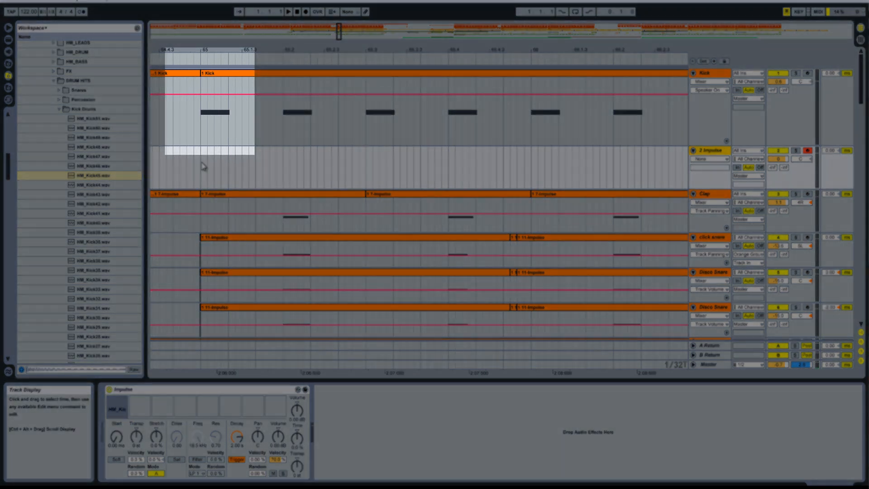
left_click(204, 167)
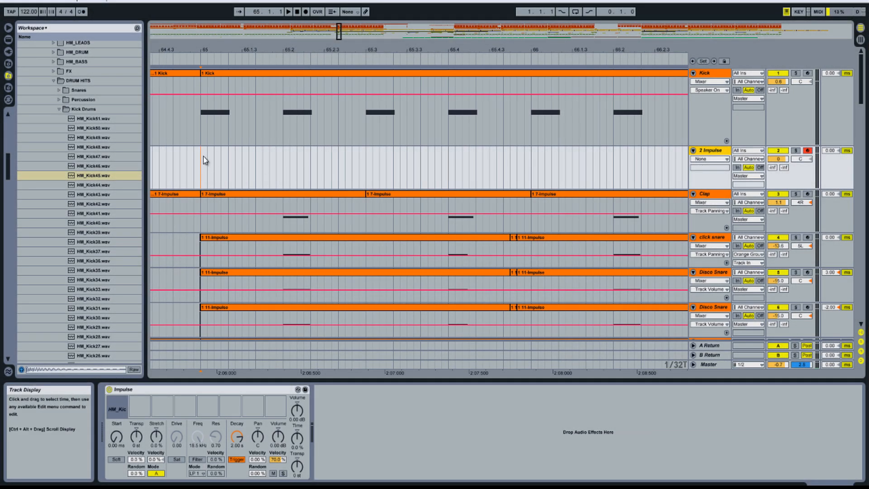
left_click_drag(204, 159, 529, 167)
right_click(529, 164)
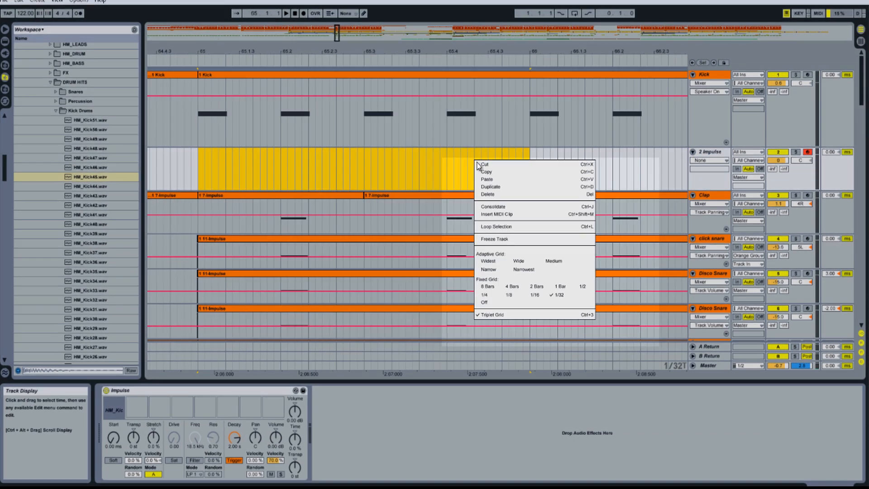
left_click(498, 217)
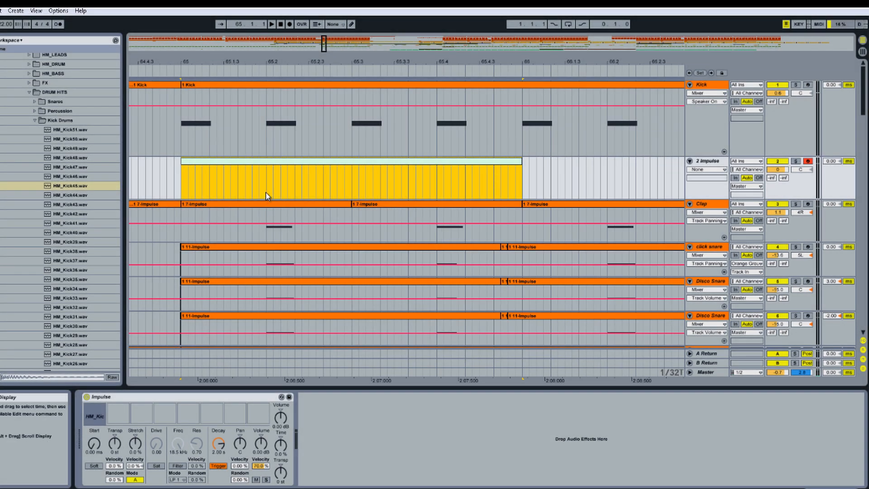
Step: Open the clip and draw HM_Kick45 notes at positions 1.1 and 1.1.2 with Draw Mode
double_click(270, 161)
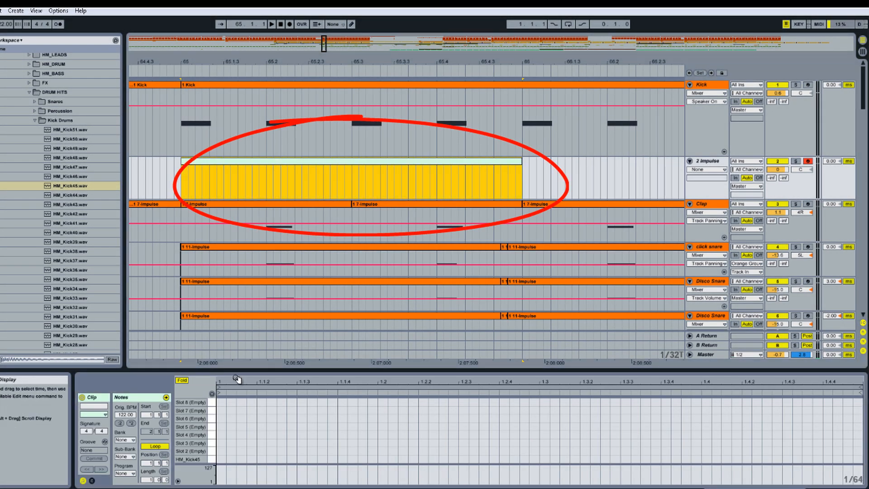
left_click_drag(225, 382, 225, 399)
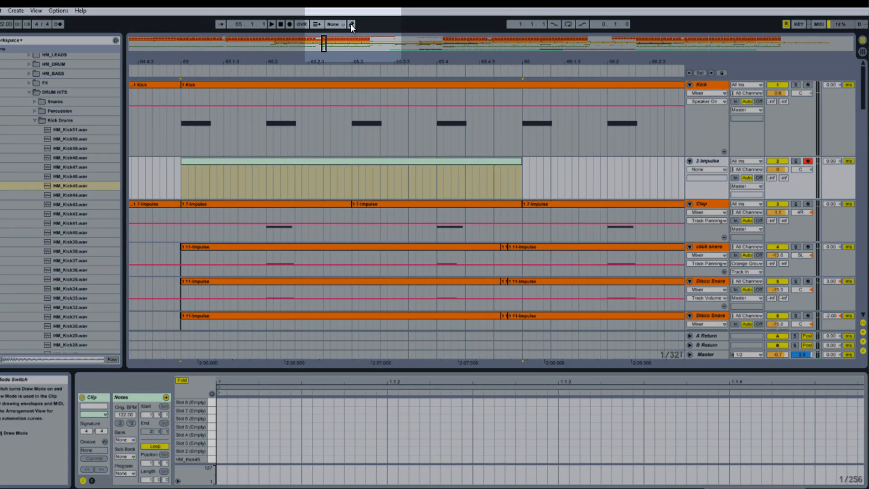
left_click(351, 24)
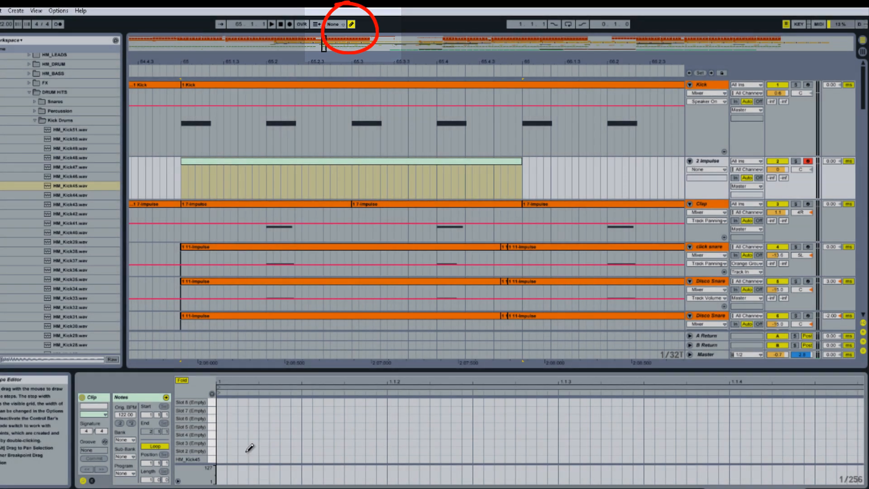
left_click(224, 459)
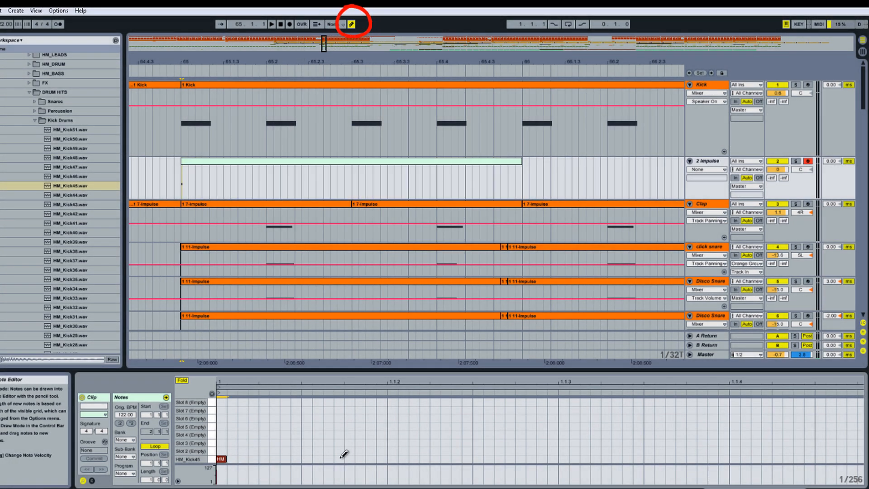
left_click(392, 458)
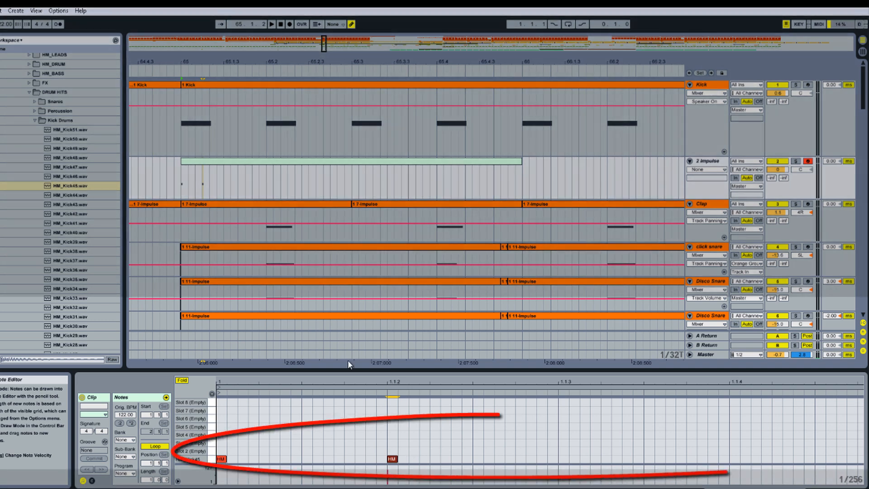
Step: Move the second kick note to beat 1.2 and briefly play back the clip
left_click_drag(194, 62, 251, 63)
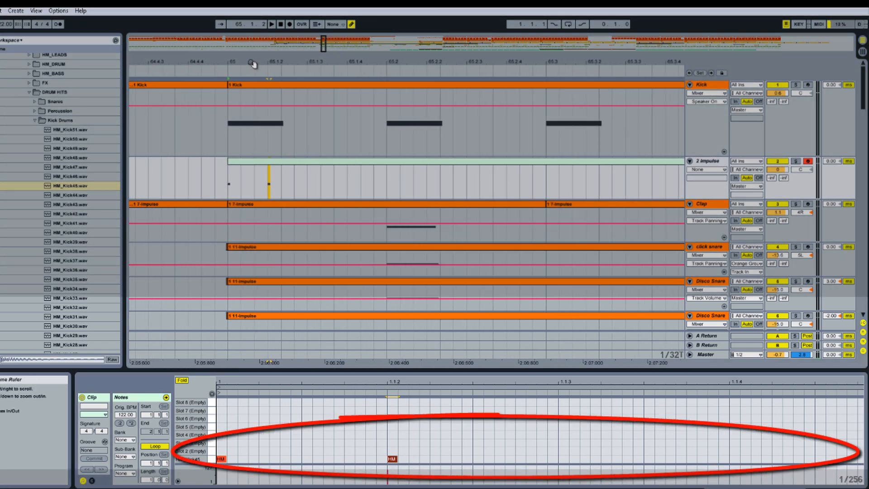
left_click(351, 24)
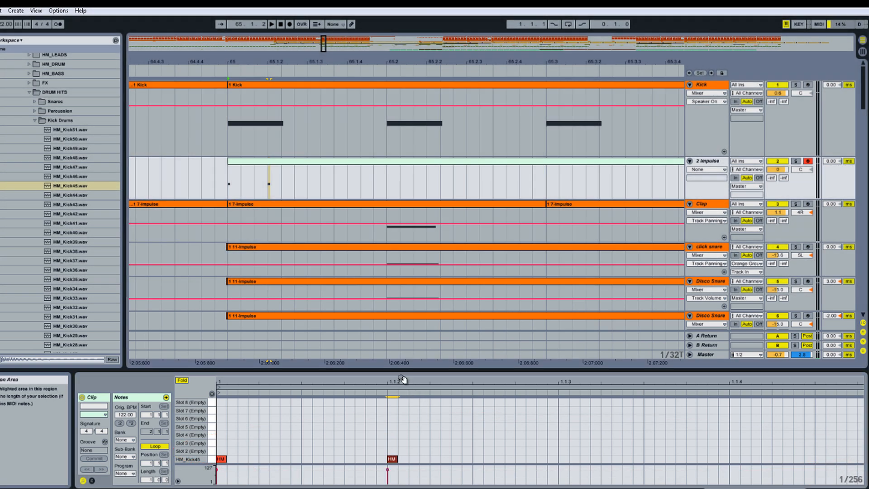
left_click_drag(403, 379, 403, 379)
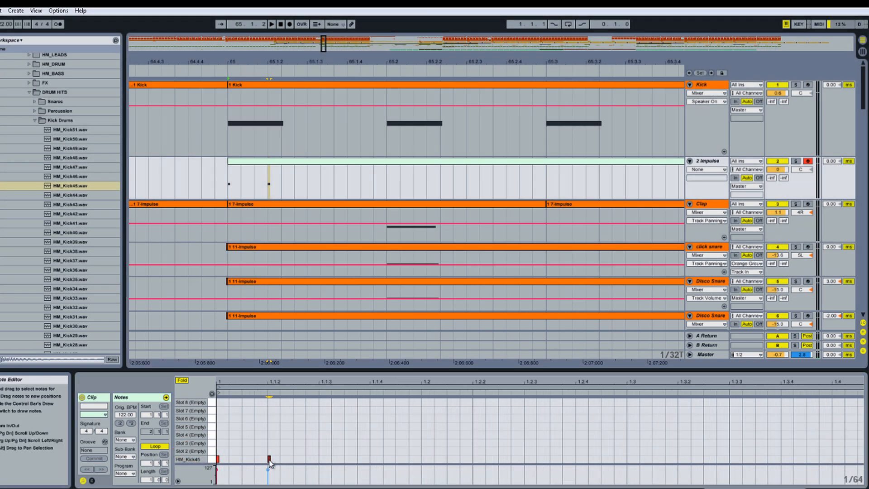
left_click_drag(270, 459, 425, 466)
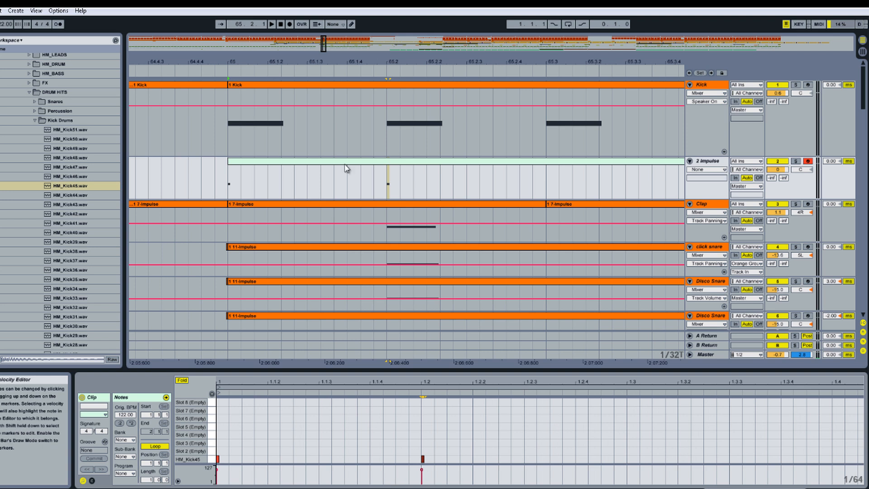
left_click(220, 68)
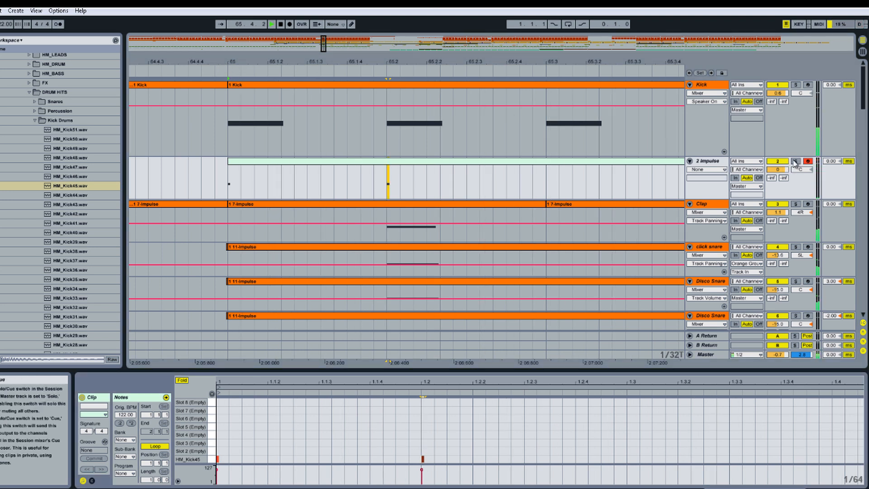
left_click(282, 25)
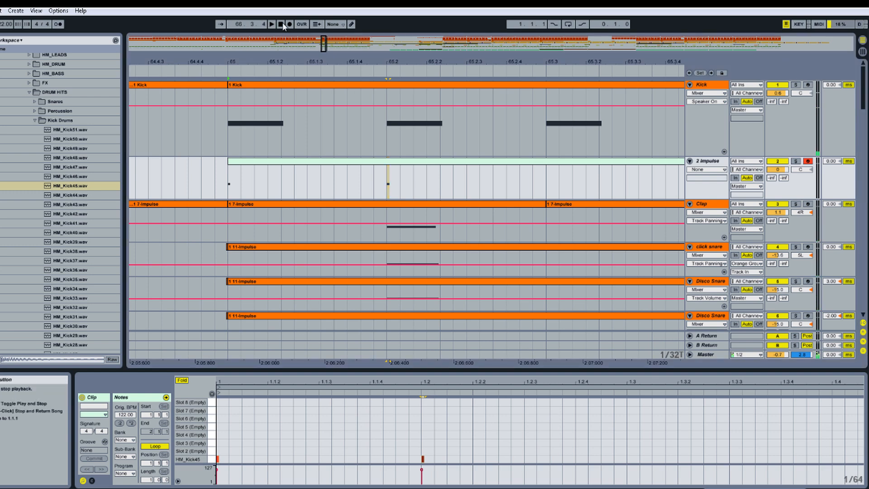
Step: Select the MIDI clip and duplicate it twice along the Impulse track
left_click_drag(388, 58, 359, 52)
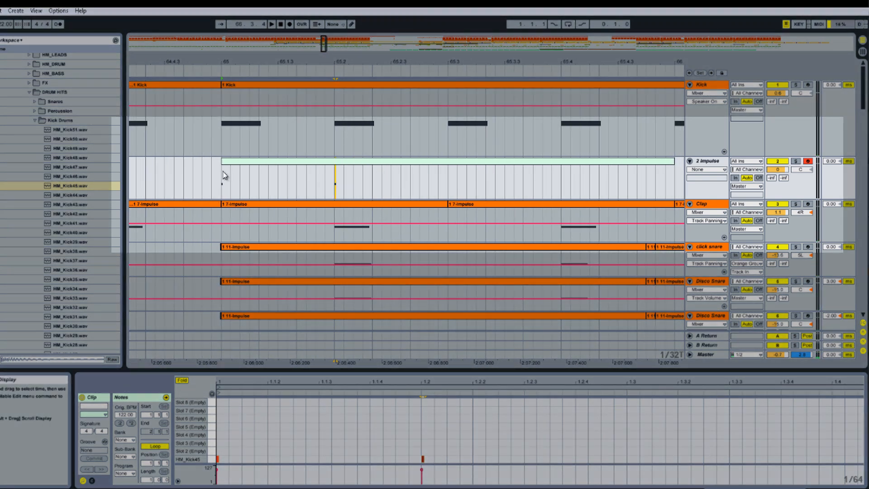
left_click_drag(223, 172, 362, 168)
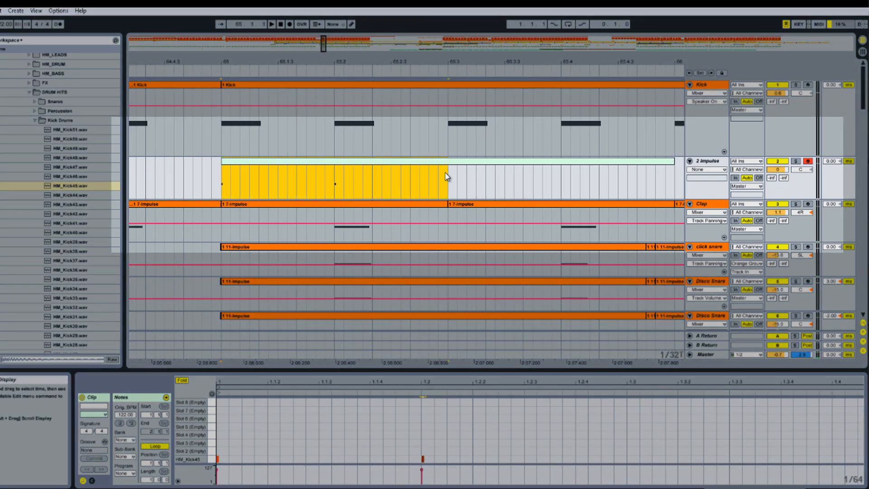
key("ctrl+d")
key("ctrl+d")
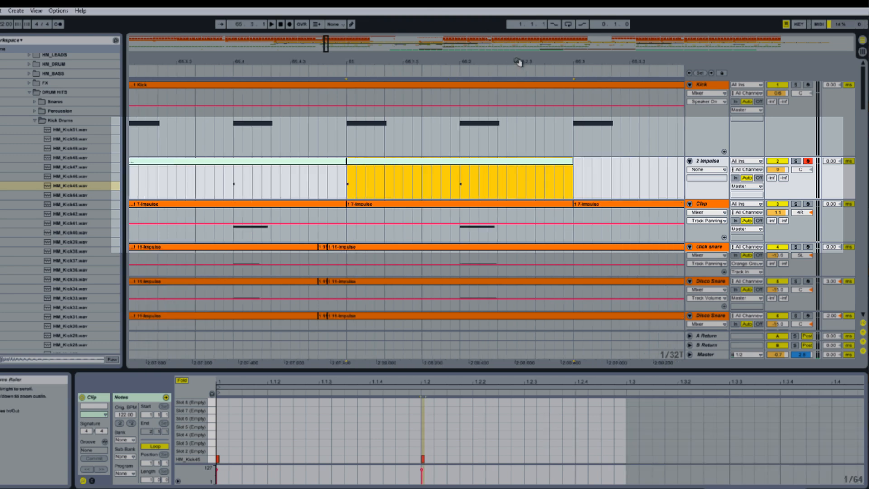
Step: Play back the arrangement around bar 65 to audition the new kick pattern
left_click_drag(518, 62, 512, 52)
key("space")
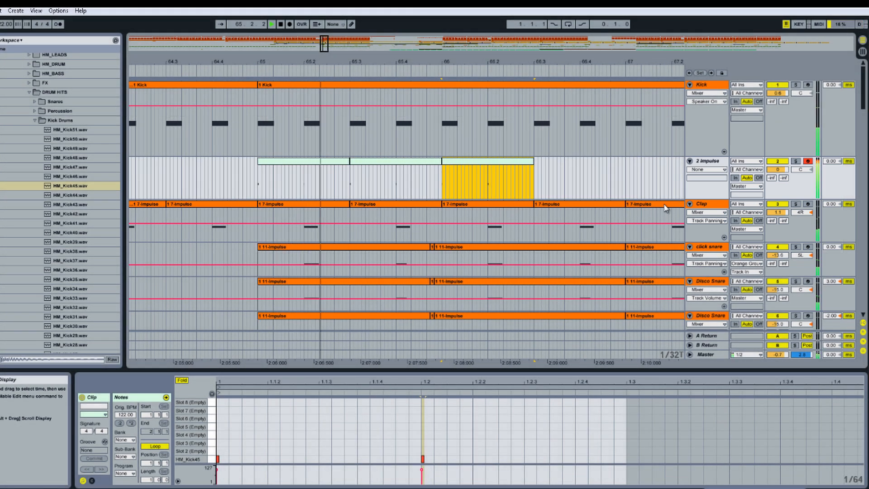
left_click(715, 162)
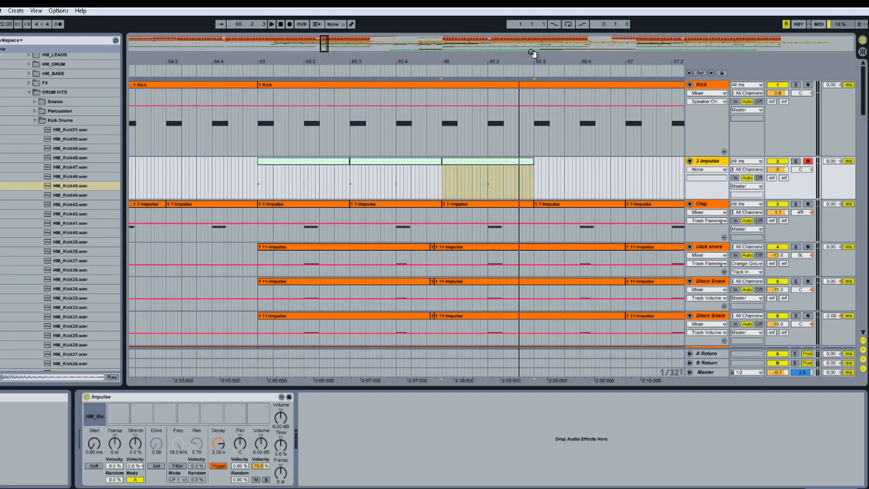
left_click_drag(471, 58, 303, 57)
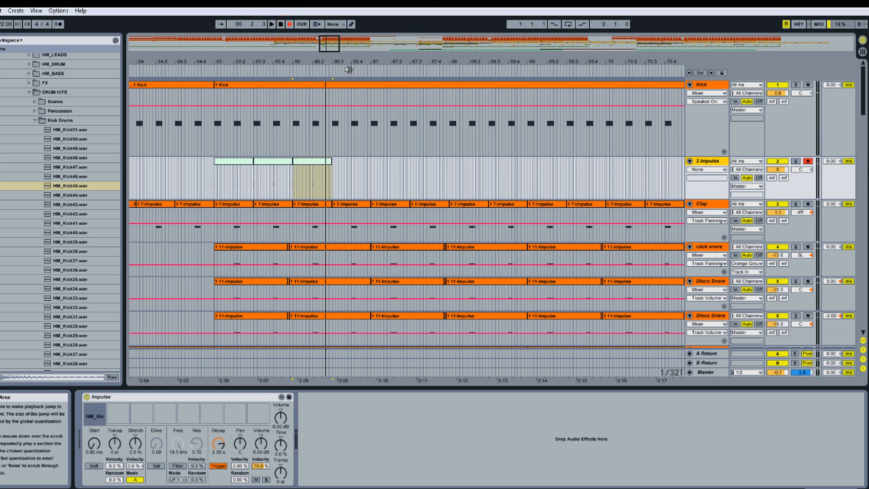
left_click(348, 71)
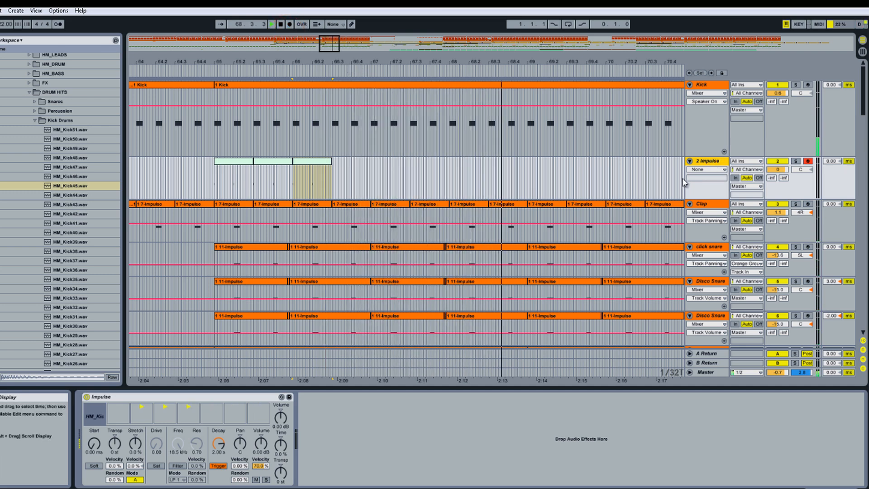
left_click(281, 25)
left_click(280, 24)
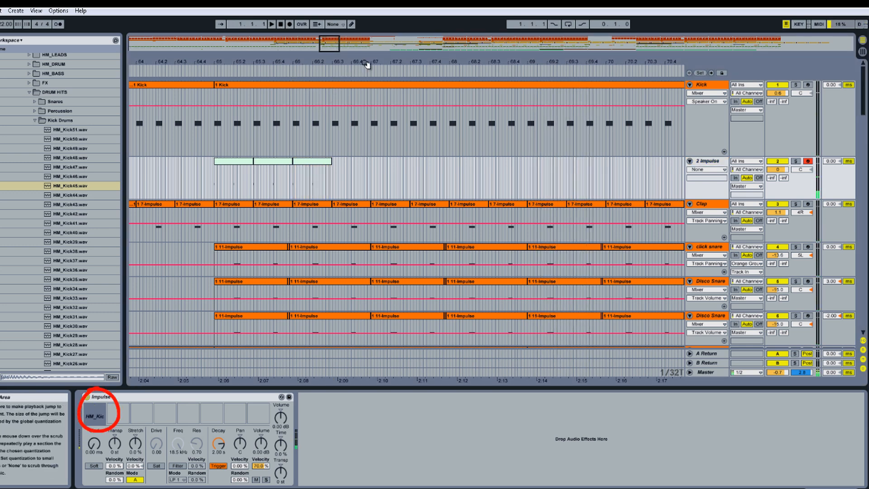
Step: Record a new MIDI kick clip on the Impulse track starting from around bar 67 with global record
left_click_drag(367, 64, 329, 64)
left_click(330, 69)
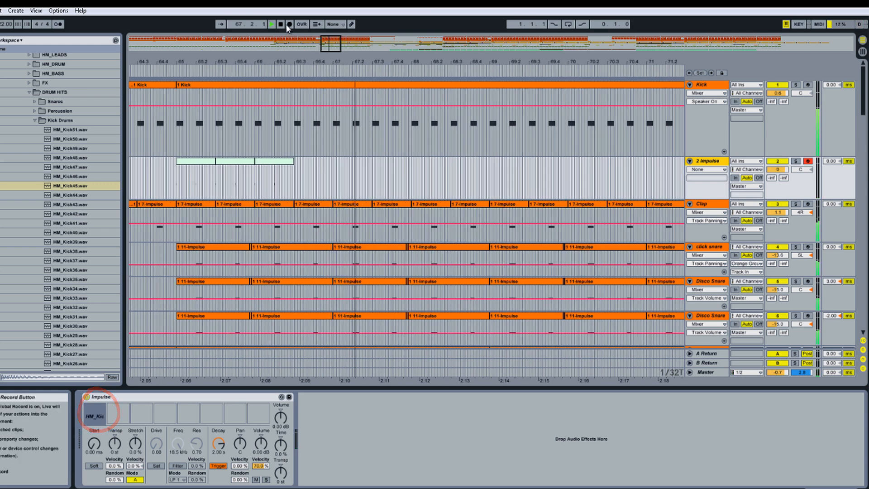
key("F9")
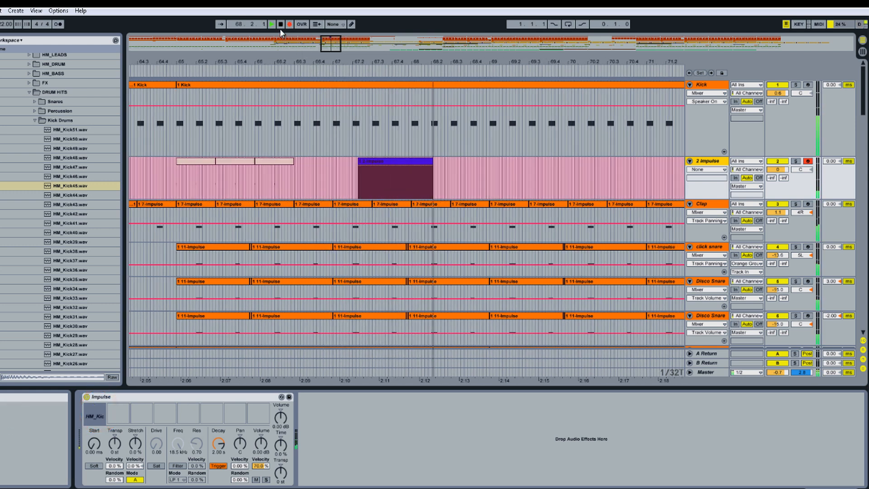
left_click(281, 27)
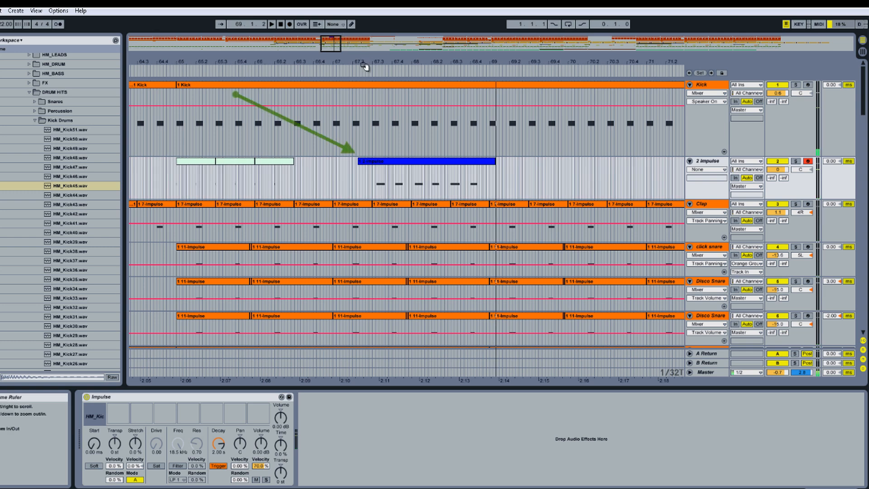
Step: Select a short section of the recorded kick clip and duplicate it along the track
left_click_drag(362, 66, 396, 70)
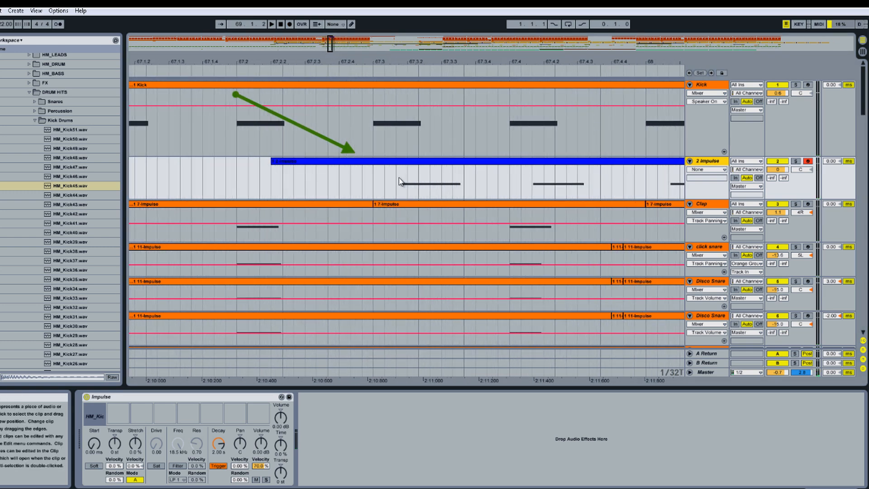
mouse_move(398, 179)
left_mouse_down()
mouse_move(464, 181)
mouse_move(397, 168)
left_mouse_up()
right_click(442, 168)
left_click(475, 359)
right_click(398, 165)
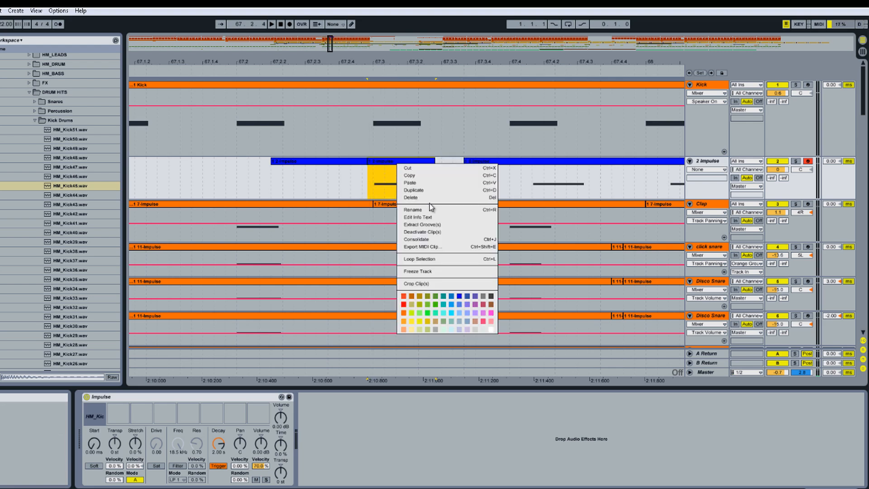
left_click(430, 190)
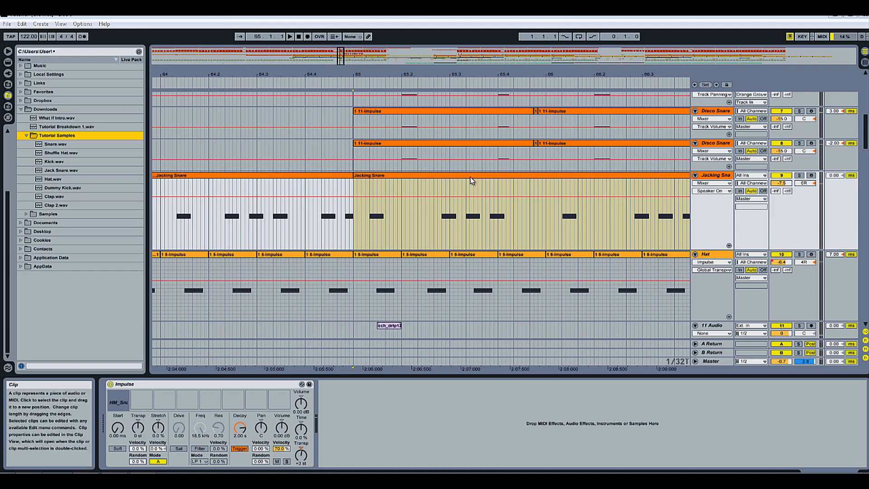
Step: Export the Jacking Snare clip as a MIDI file named Snare Midi into Downloads
right_click(471, 180)
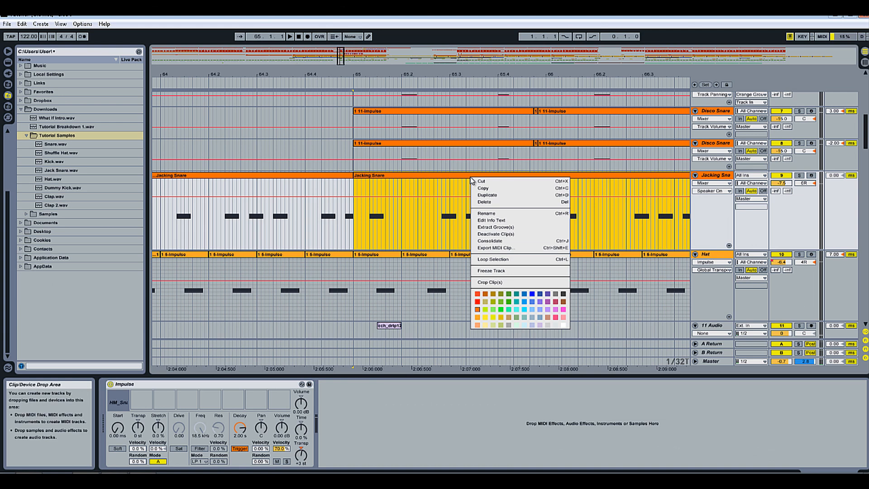
left_click(530, 249)
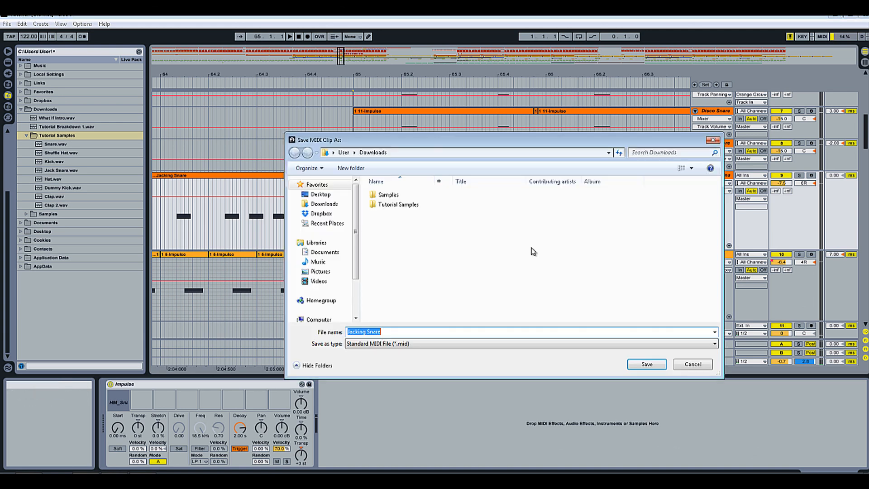
type("Snare Midi")
key("Return")
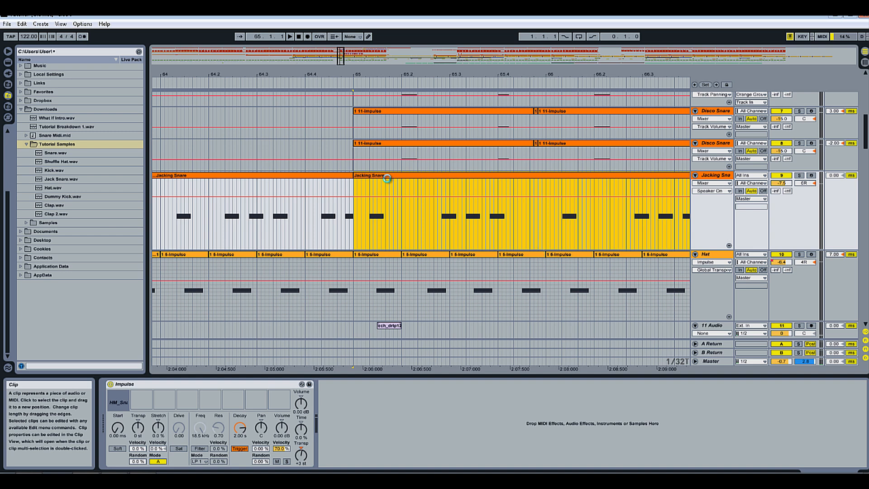
Step: Create a new Live Set, switch to Arrangement View and select the MIDI track
key("ctrl+n")
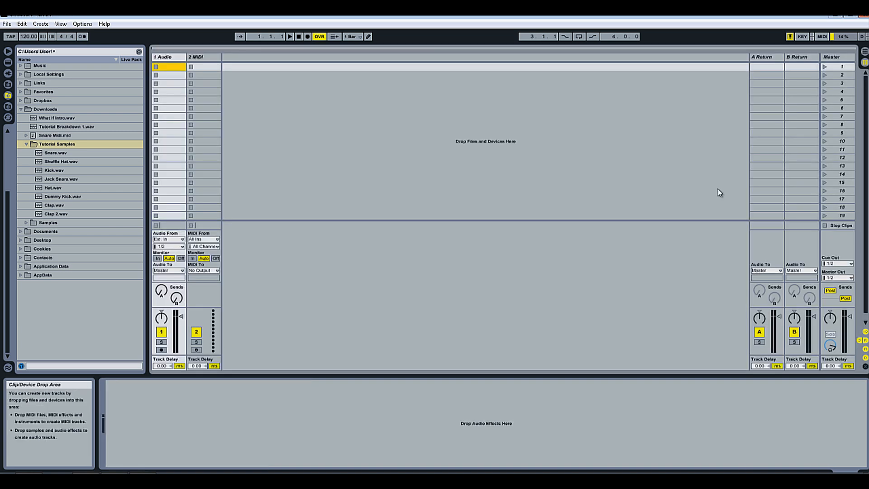
left_click(862, 53)
left_click(713, 119)
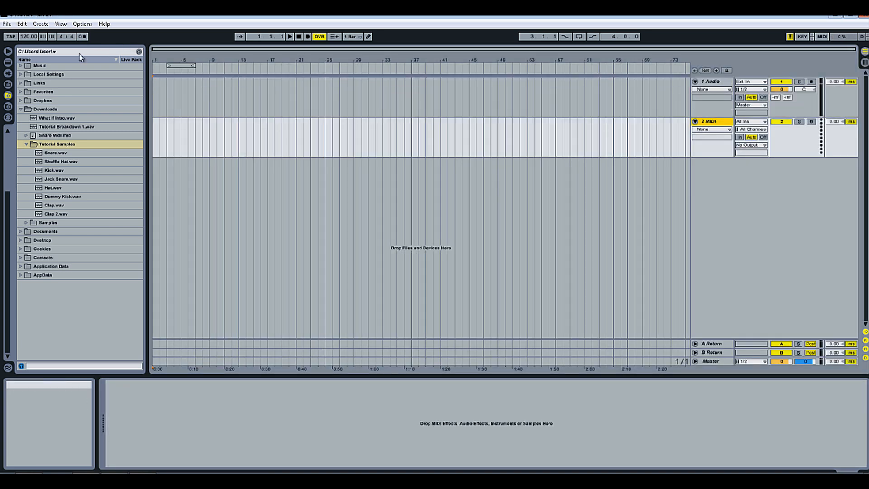
Step: Load the Impulse instrument onto the MIDI track from the Live Devices browser
left_click(7, 62)
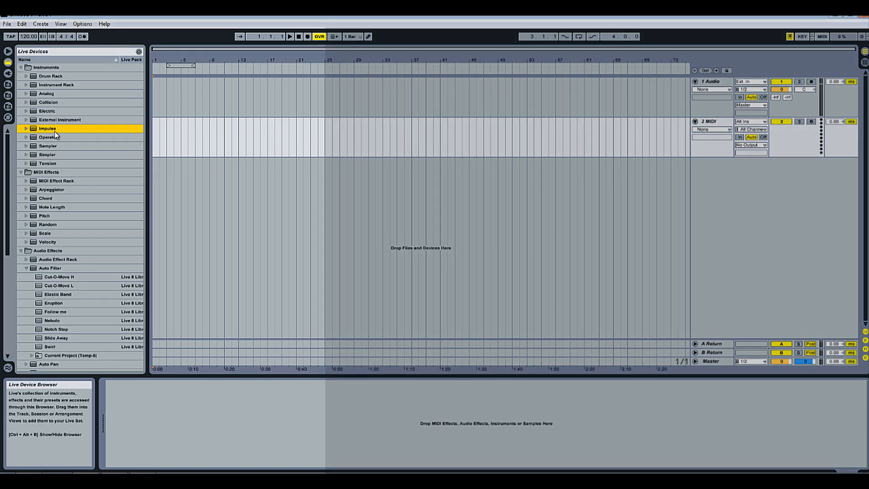
double_click(54, 129)
left_click(8, 95)
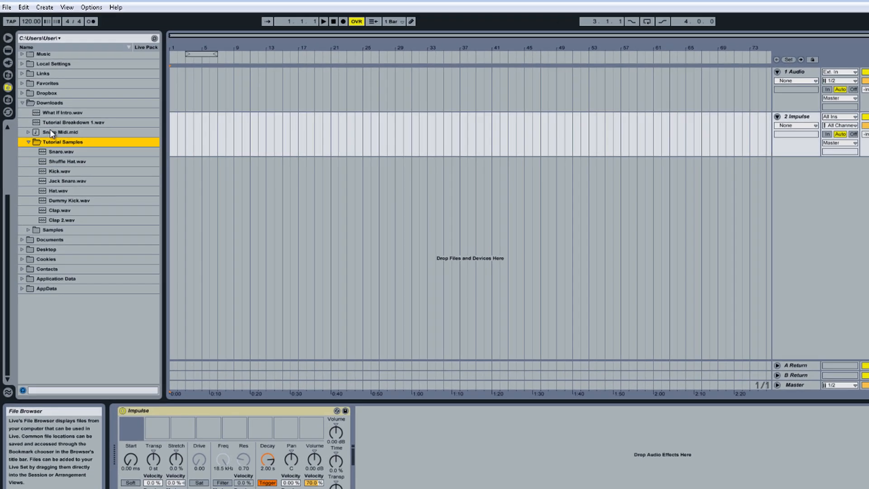
Step: Import Snare Midi.mid onto the Impulse track at bar 17 without importing tempo and time signature
left_click_drag(49, 131, 274, 141)
left_click_drag(390, 133, 388, 133)
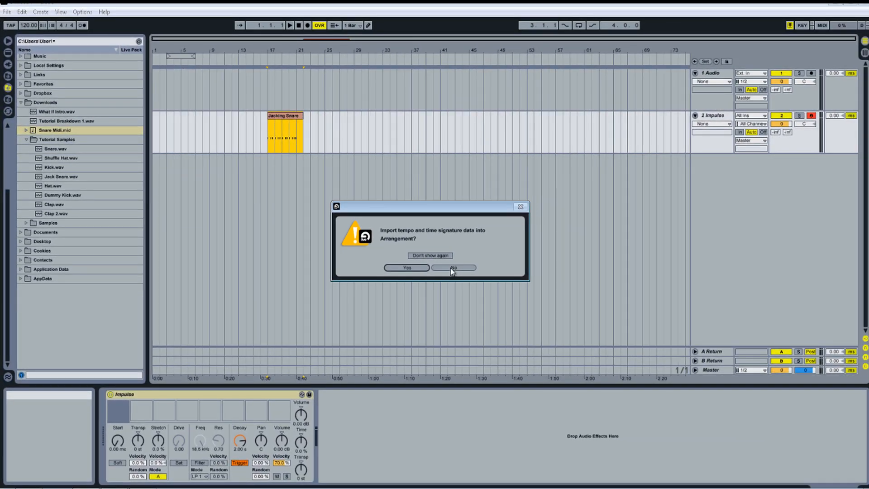
left_click(503, 278)
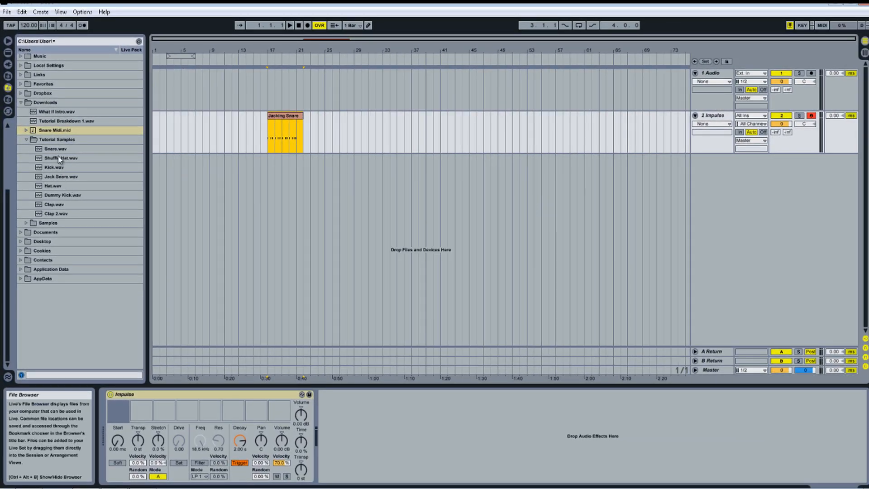
Step: Load Snare.wav into Impulse's first sample slot and play the imported clip from around bar 17
left_click_drag(61, 148, 122, 412)
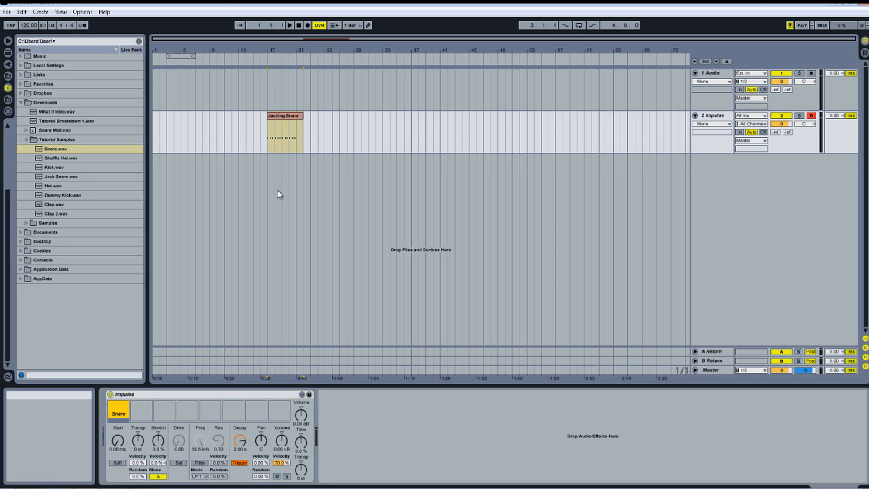
left_click(267, 57)
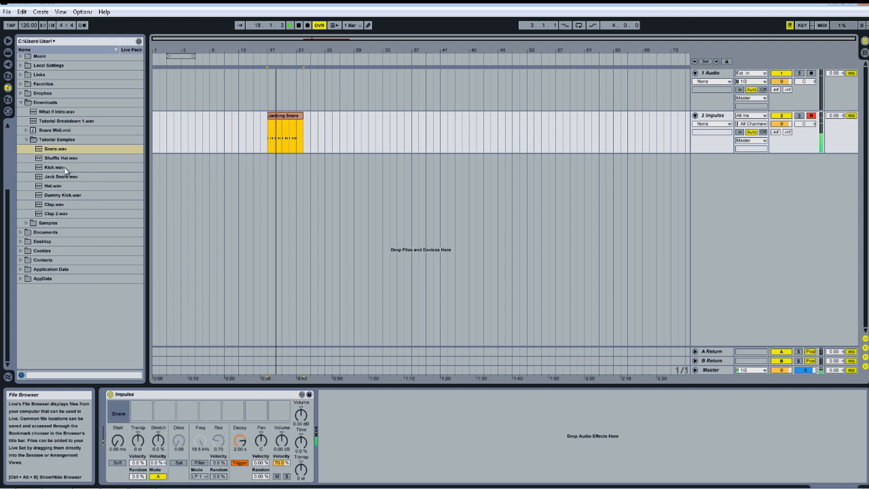
left_click_drag(275, 49, 278, 55)
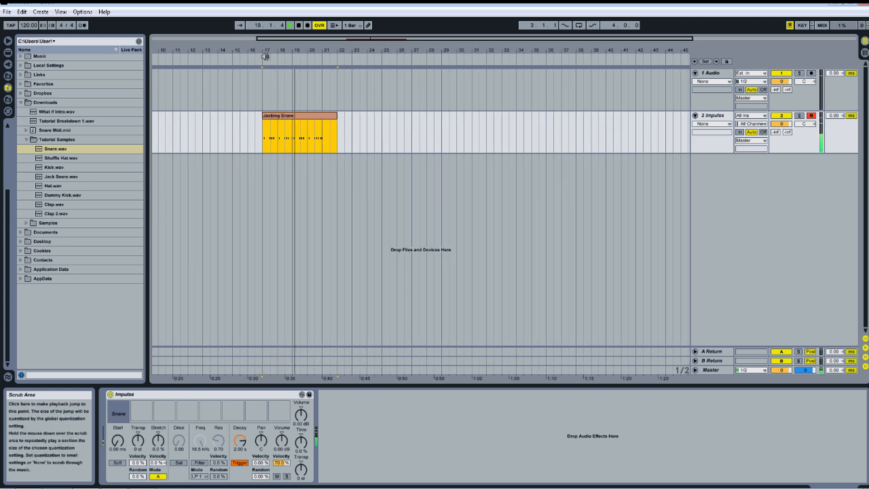
left_click(252, 57)
key("space")
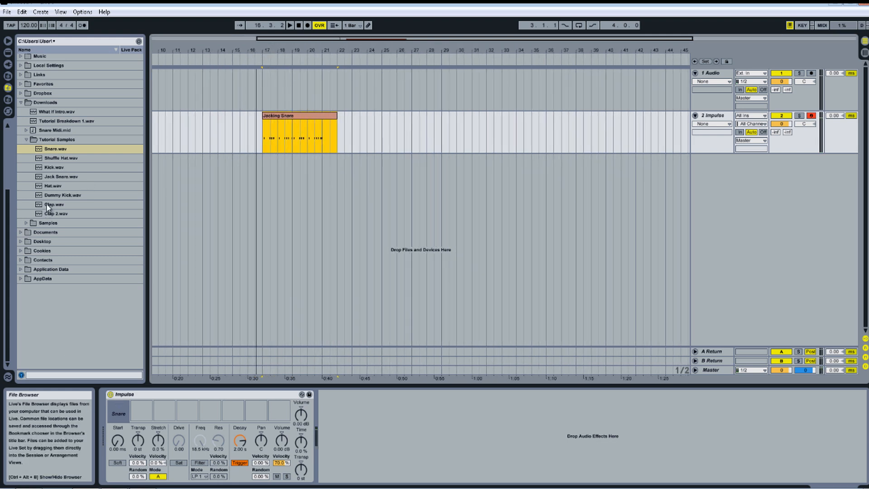
Step: Replace Impulse's first sample with Clap.wav and audition the clip again
left_click_drag(50, 205, 122, 411)
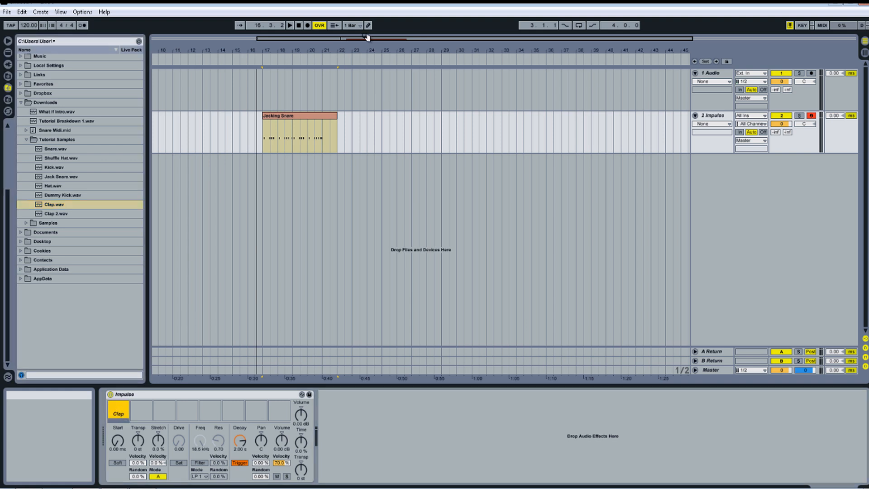
left_click(259, 57)
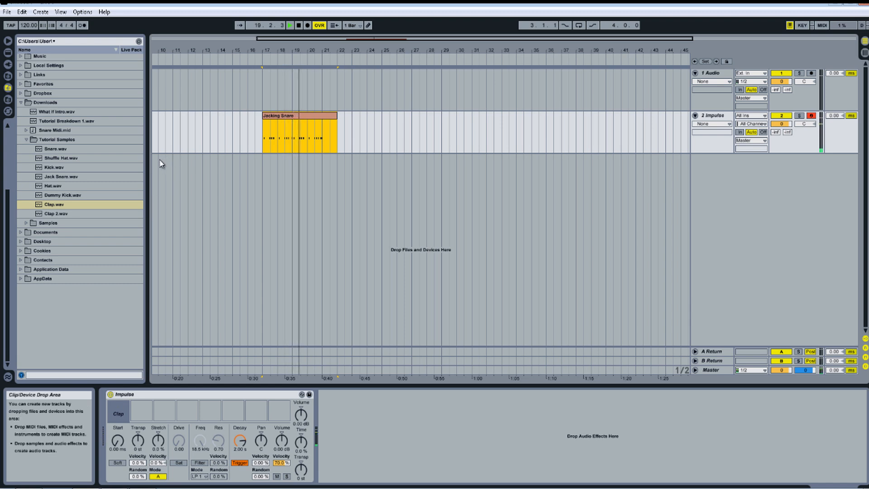
left_click(53, 167)
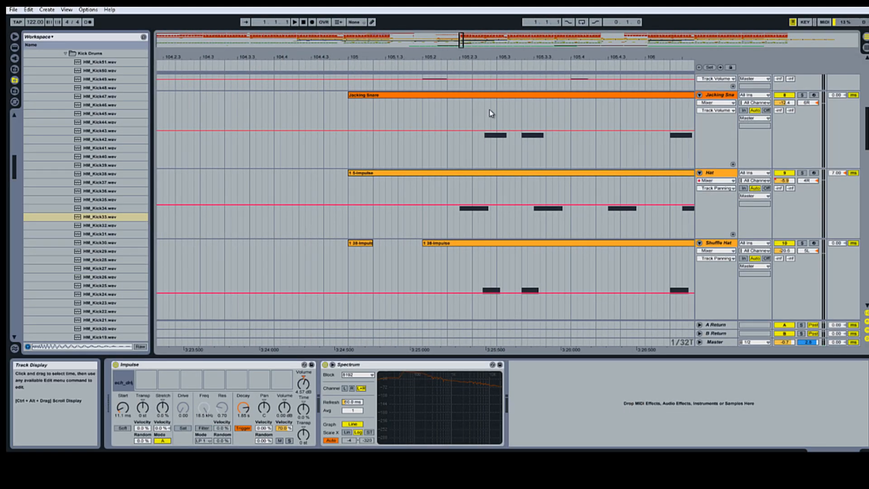
Step: Open the Jacking Snare clip in the clip editor
left_click_drag(484, 55, 484, 63)
left_click(464, 113)
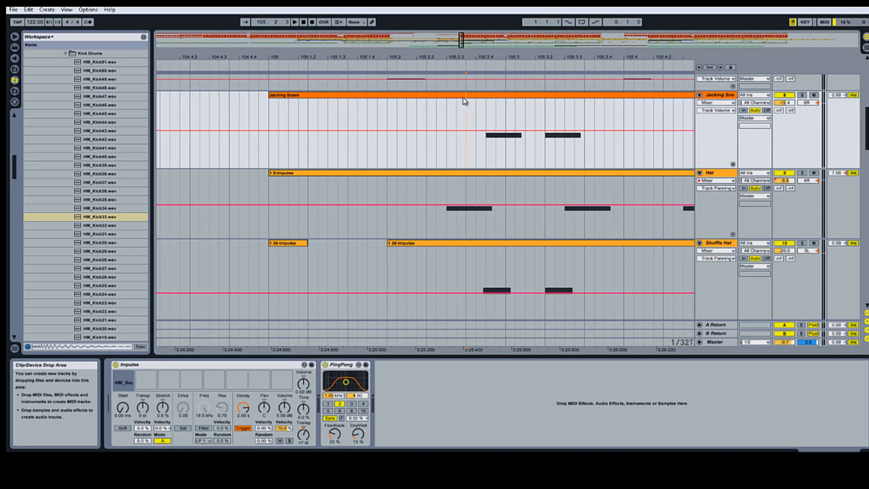
left_click(463, 97)
double_click(482, 100)
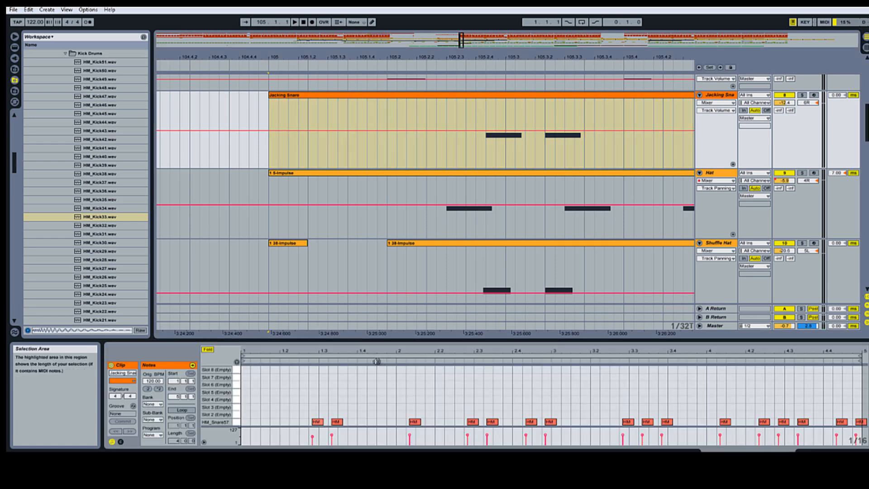
Step: Zoom into the snare notes and switch the clip editor's grid off
left_click_drag(306, 355, 324, 364)
right_click(345, 387)
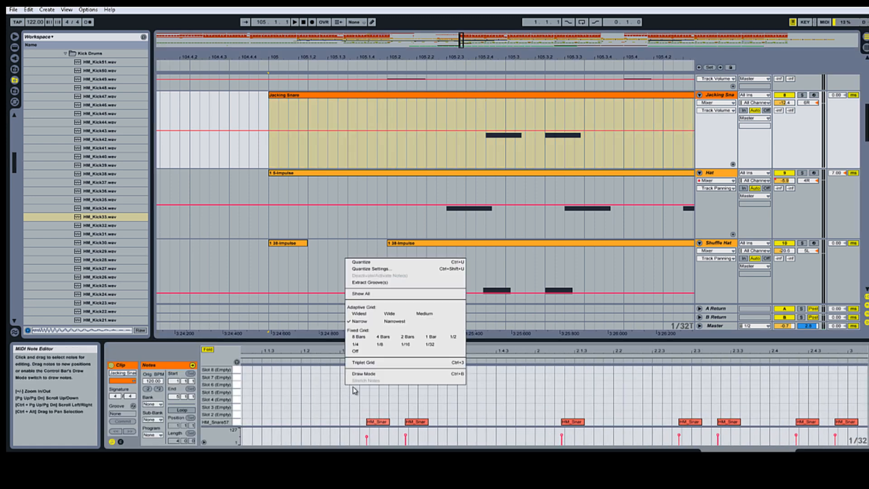
left_click(361, 363)
left_click_drag(420, 373, 358, 374)
right_click(359, 376)
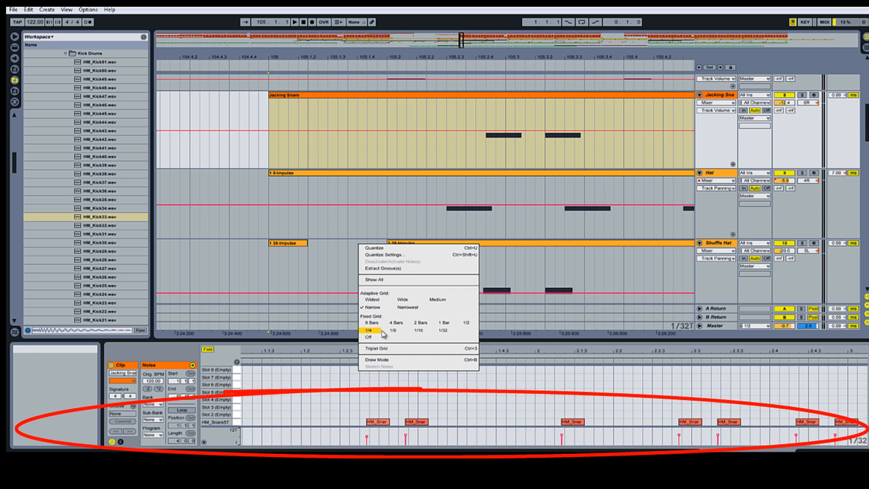
left_click(369, 338)
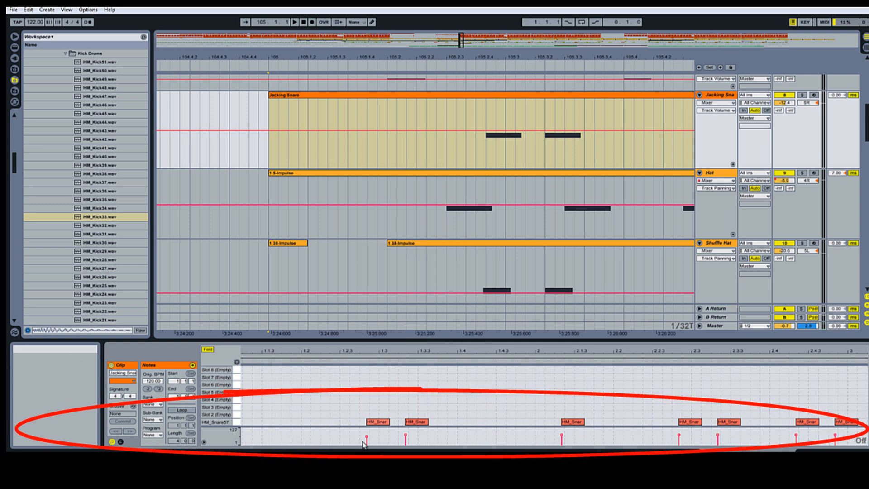
Step: Nudge the first snare note slightly later off the grid
left_click(370, 408)
left_click_drag(335, 349, 335, 351)
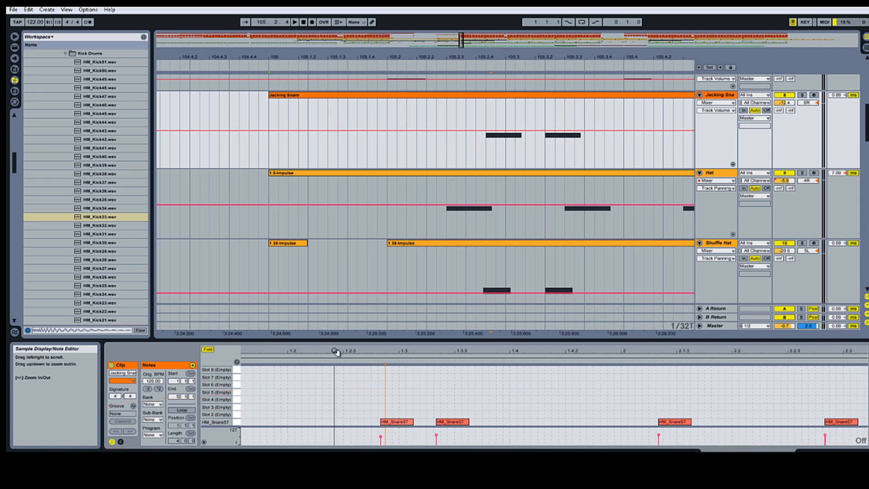
right_click(370, 389)
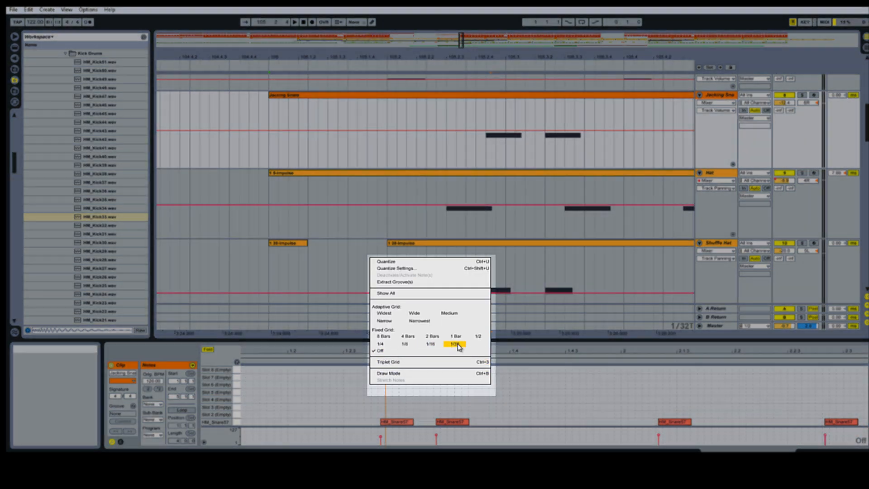
left_click(454, 342)
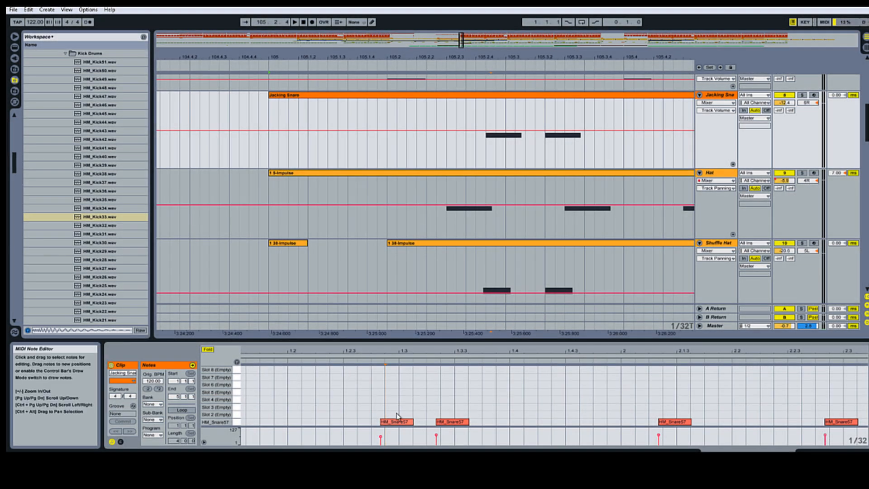
mouse_move(398, 422)
left_mouse_down()
mouse_move(385, 424)
mouse_move(400, 425)
left_mouse_up()
right_click(392, 408)
left_click(401, 361)
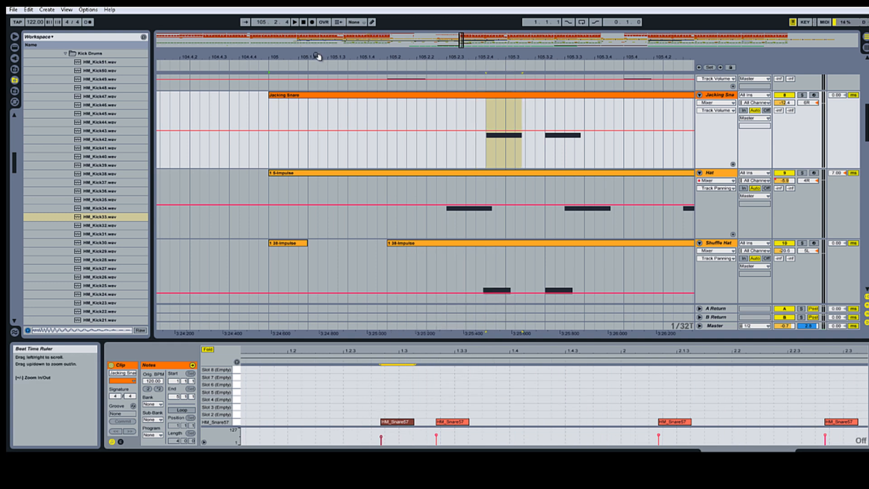
Step: Move the short snare clip slightly later on the Jacking Snare track and play it back
mouse_move(498, 110)
left_mouse_down()
mouse_move(510, 120)
mouse_move(505, 111)
left_mouse_up()
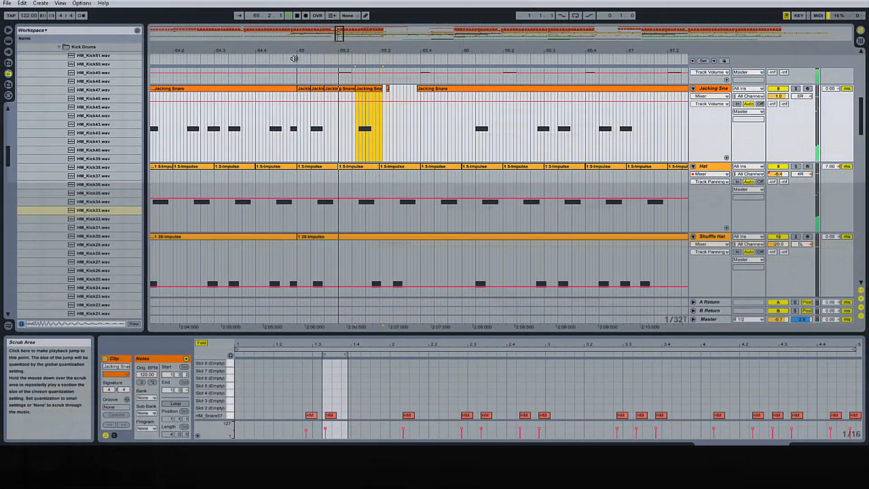
left_click(287, 15)
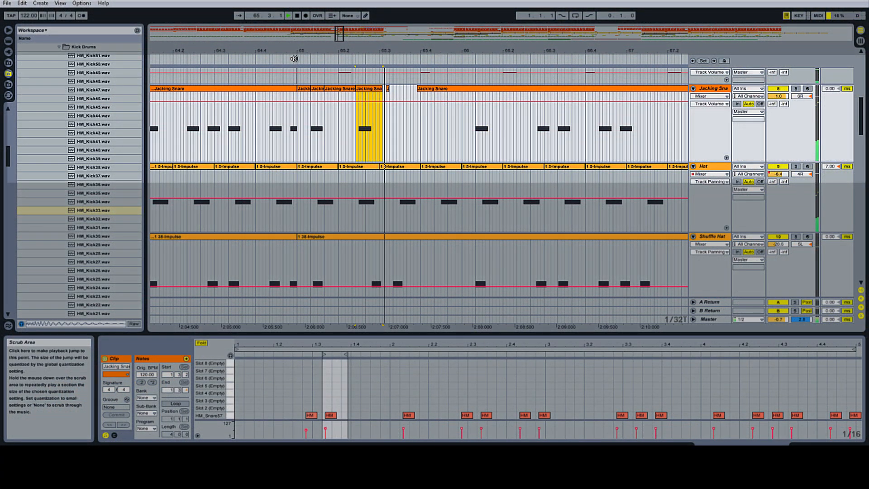
left_click(297, 16)
left_click_drag(365, 88, 380, 93)
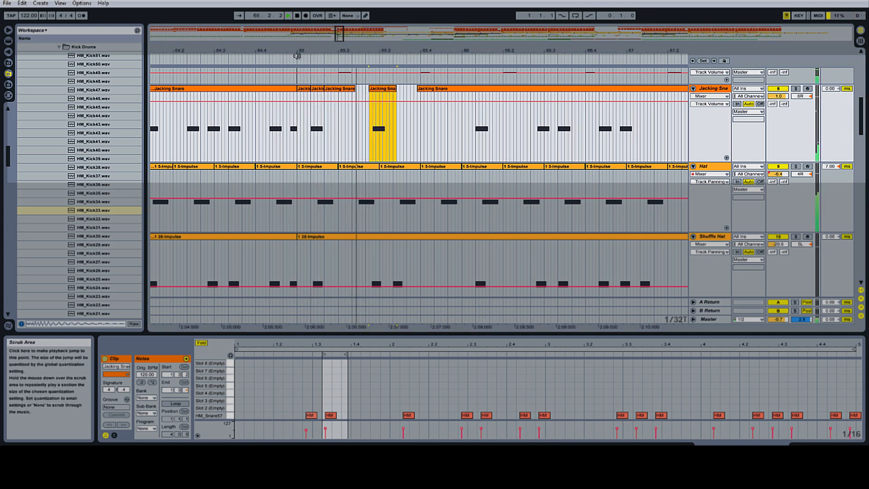
left_click(297, 16)
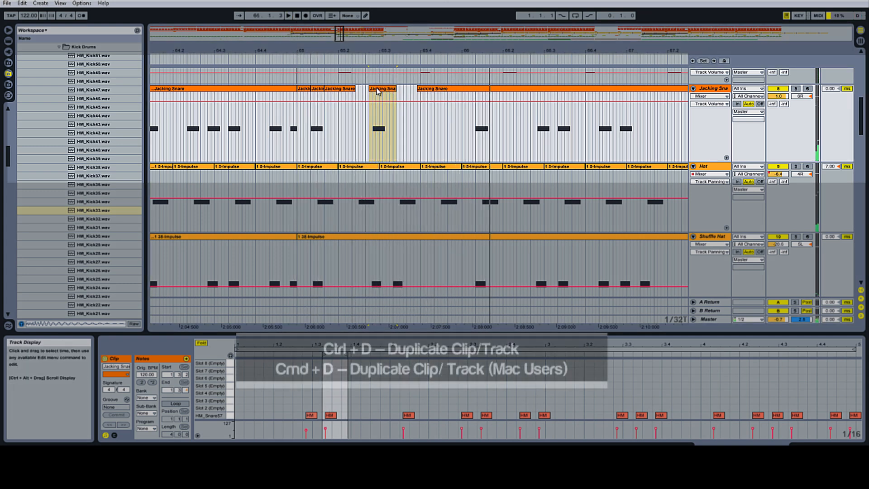
Step: Duplicate the short snare clip twice and nudge the last copy slightly later
right_click(379, 91)
left_click(394, 111)
key("ctrl+d")
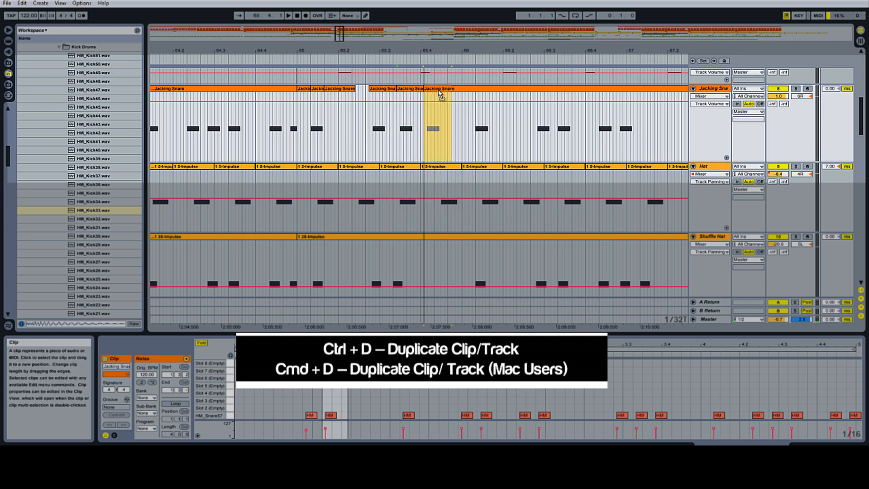
left_click_drag(442, 91, 443, 94)
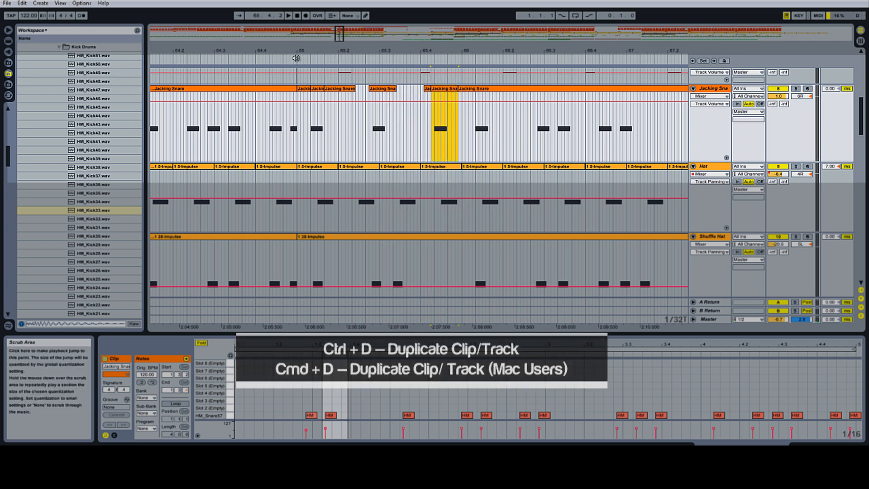
Step: Select the run of short snare clips on the Jacking Snare track and consolidate them into a single clip
left_click(296, 57)
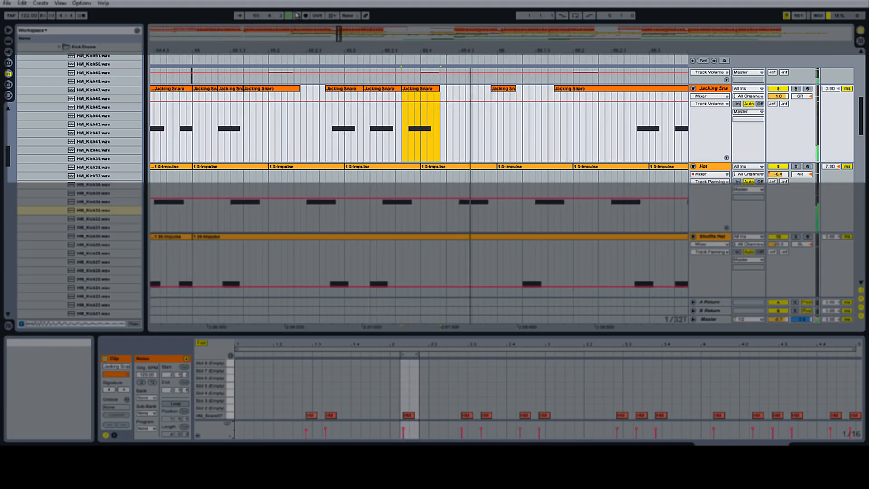
left_click(297, 16)
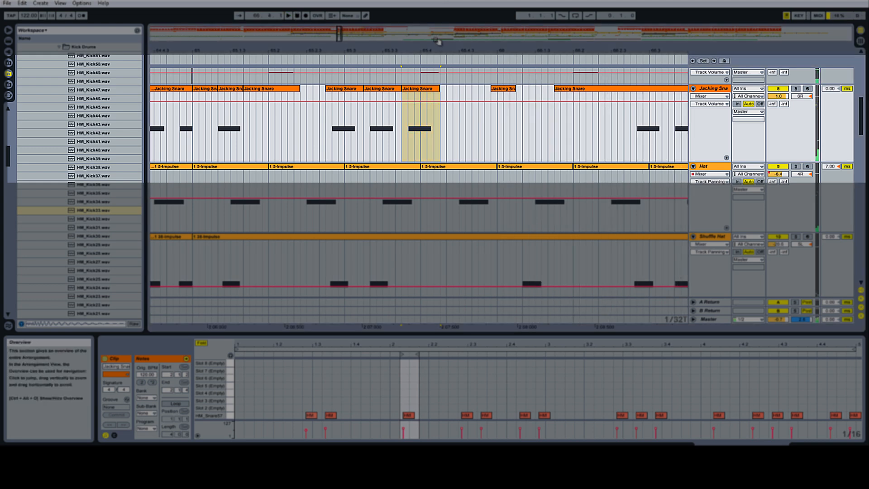
left_click_drag(447, 49, 478, 63)
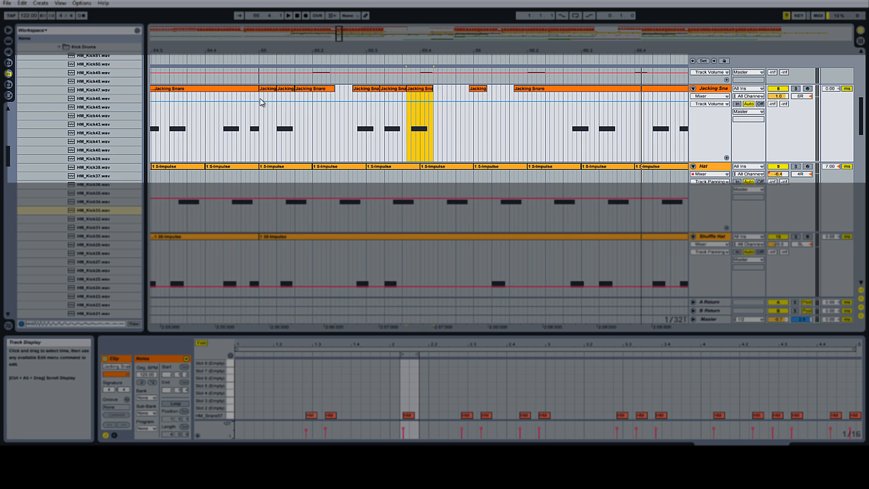
left_click_drag(261, 103, 473, 119)
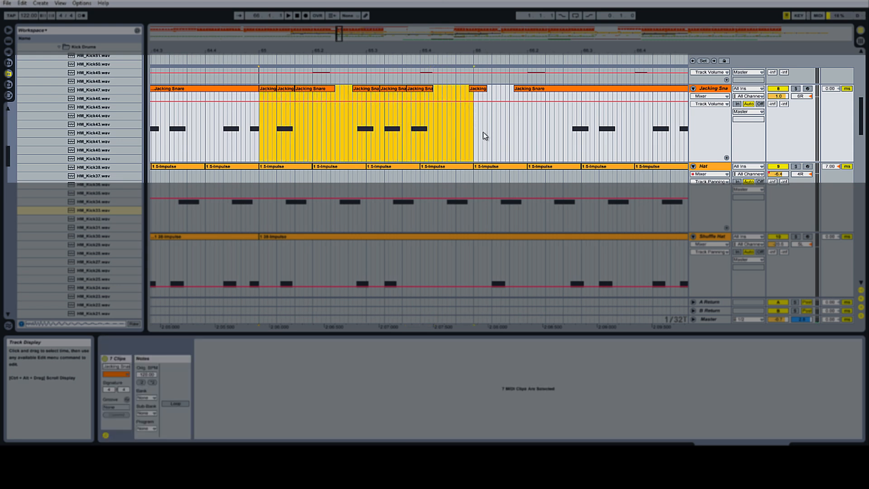
key("ctrl+j")
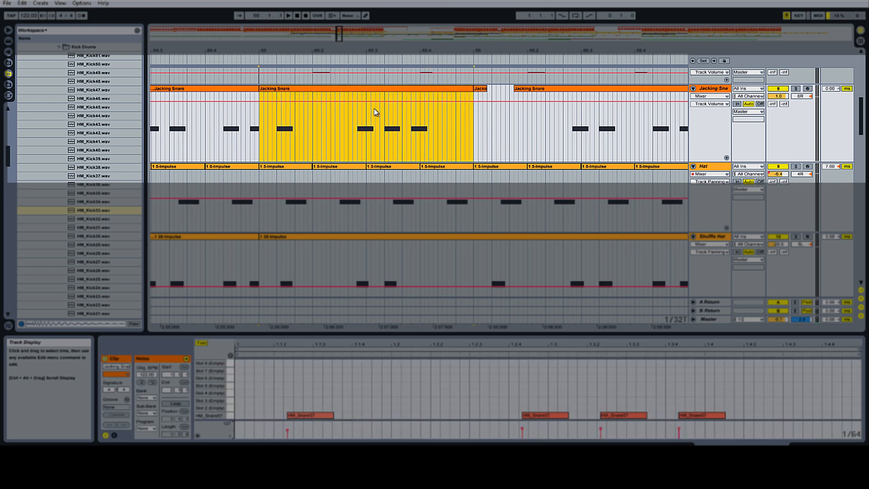
Step: Duplicate the consolidated snare clip along the Jacking Snare track
key("ctrl+d")
left_click_drag(401, 50, 318, 56)
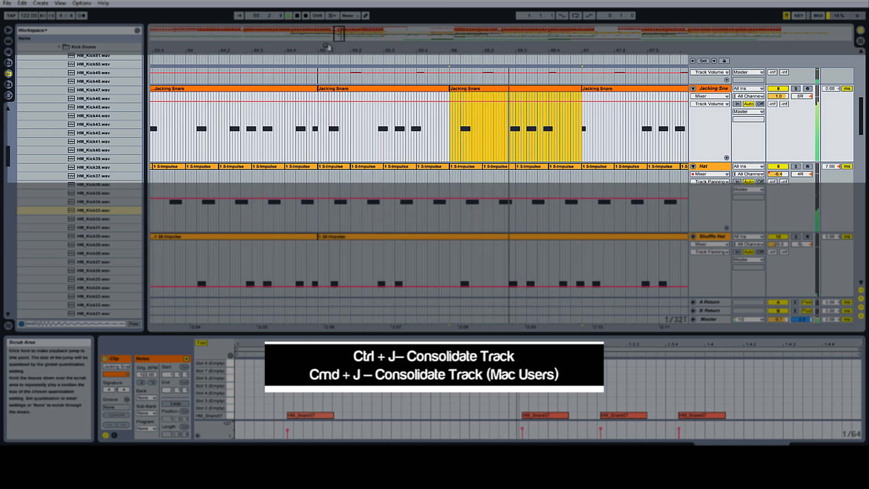
left_click(298, 16)
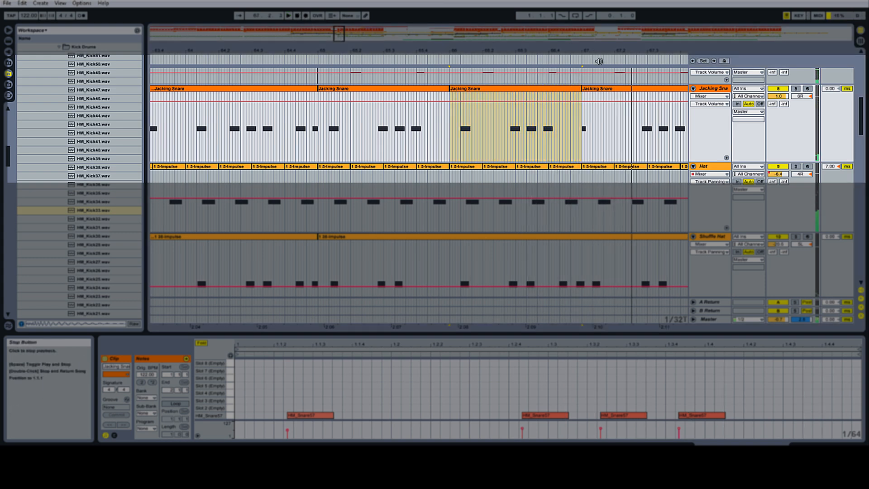
Step: Select a short section near the end of the duplicated snare clip and split it into its own clip
left_click_drag(582, 52, 584, 79)
left_click(524, 105)
left_click_drag(530, 101, 573, 94)
right_click(528, 102)
left_click(546, 138)
Step: Play back the pattern and shift the split snare section slightly later
left_click(460, 61)
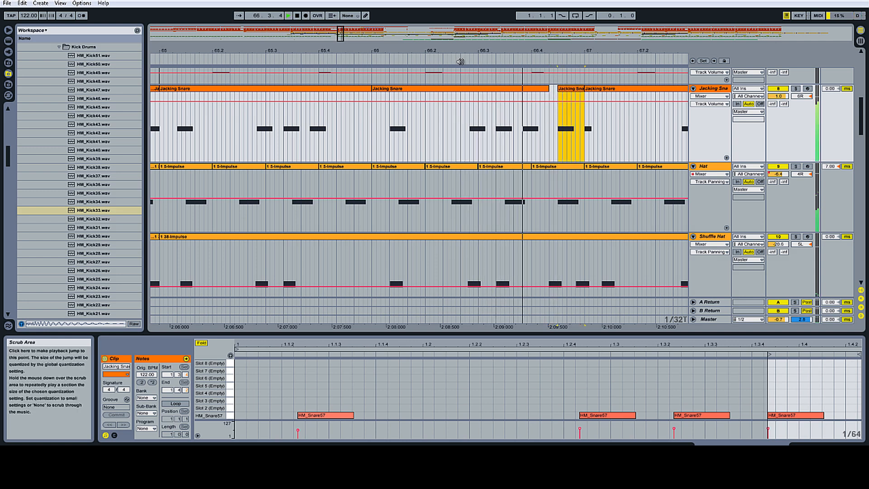
left_click_drag(551, 48, 457, 53)
key("space")
left_click_drag(476, 90, 484, 96)
left_click(355, 63)
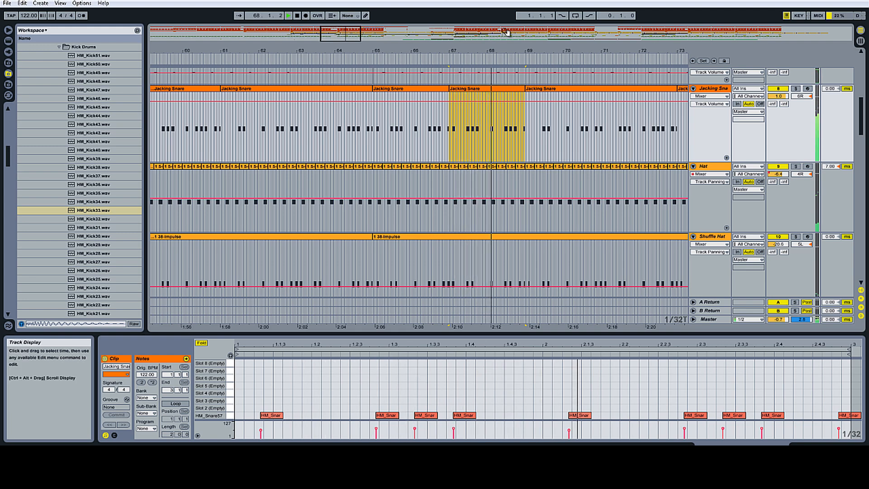
Step: Select another short section of the snare clip around bar 68.4 and split it out
left_click_drag(522, 48, 532, 62)
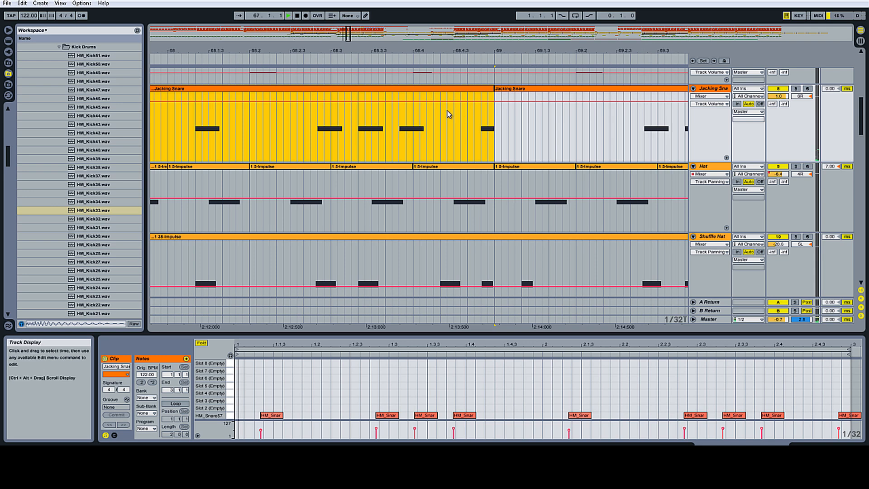
left_click(398, 110)
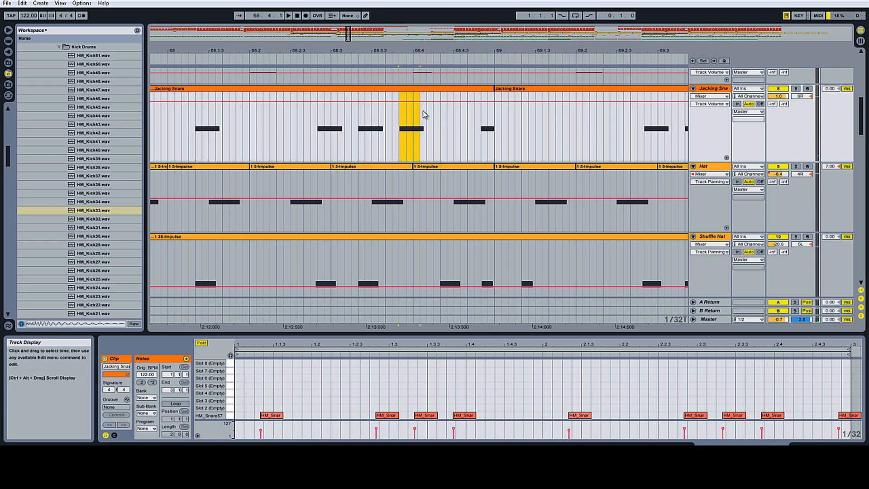
right_click(417, 104)
left_click(434, 141)
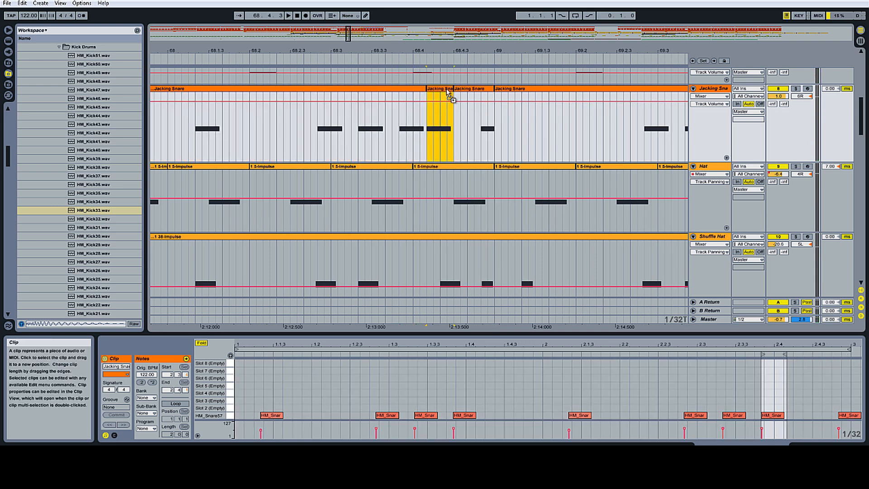
Step: Move the newly split snare section slightly later, play it back, and nudge it a little further
left_click_drag(445, 91, 457, 94)
left_click(307, 56)
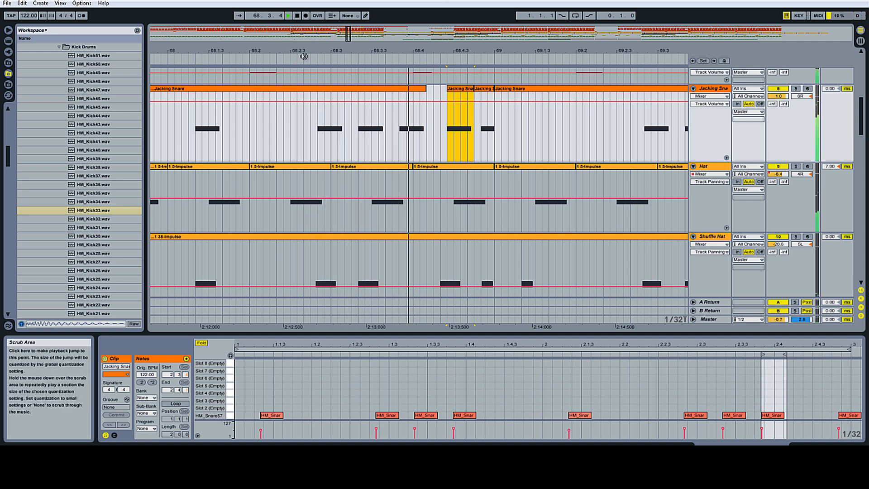
key("space")
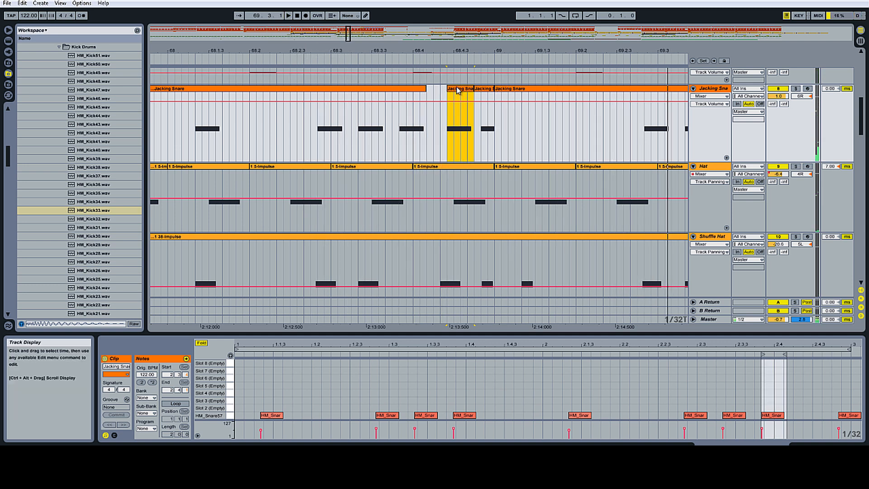
left_click(462, 90)
left_click_drag(462, 90, 469, 92)
left_click(369, 58)
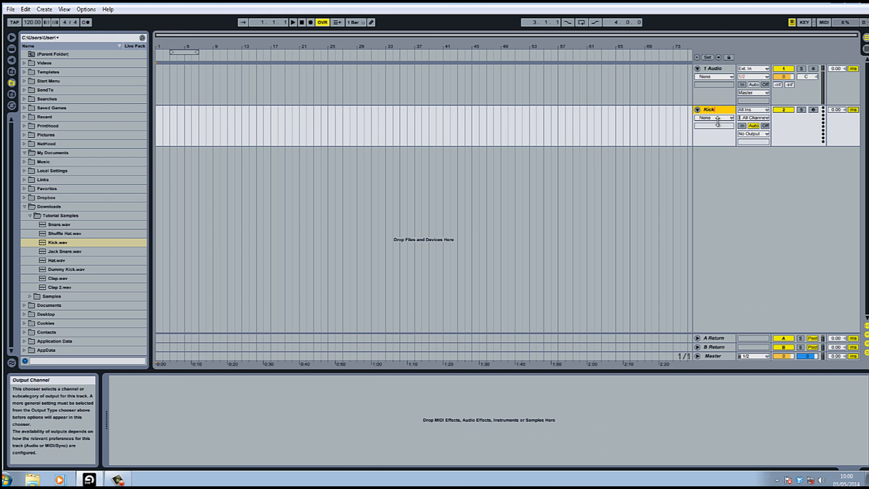
Step: Create an empty four-bar MIDI clip from bar 17 to bar 21 on the Kick track
left_click(271, 131)
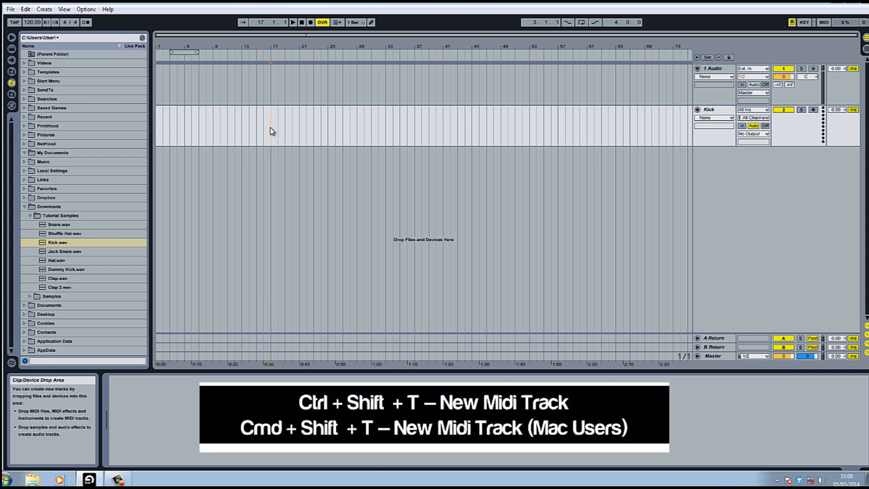
left_click_drag(271, 131, 301, 134)
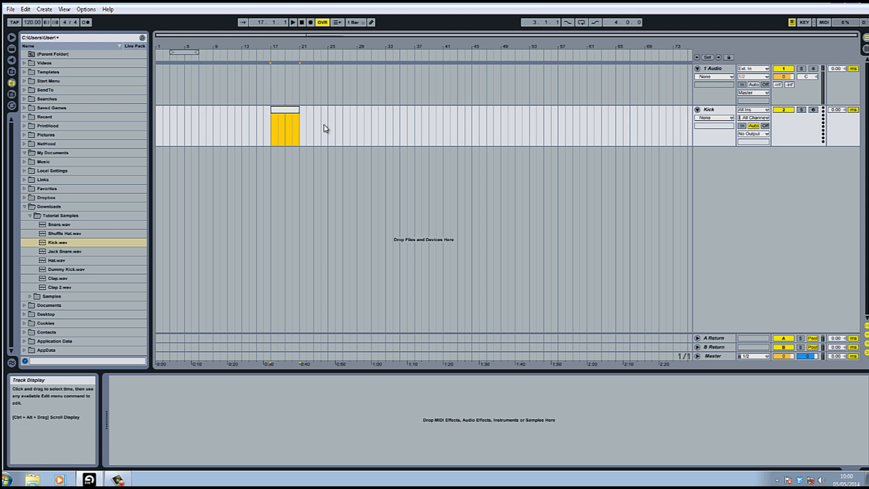
double_click(285, 111)
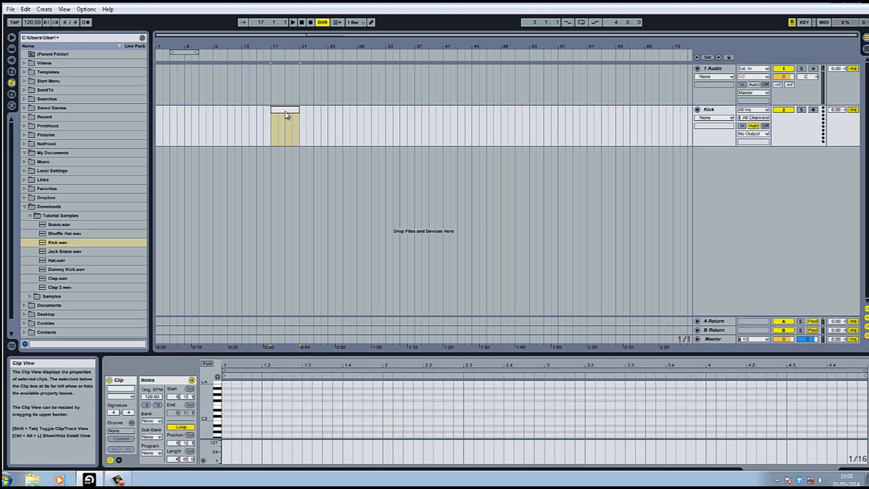
Step: Load an Impulse instrument onto the Kick track
left_click(720, 110)
left_click(12, 49)
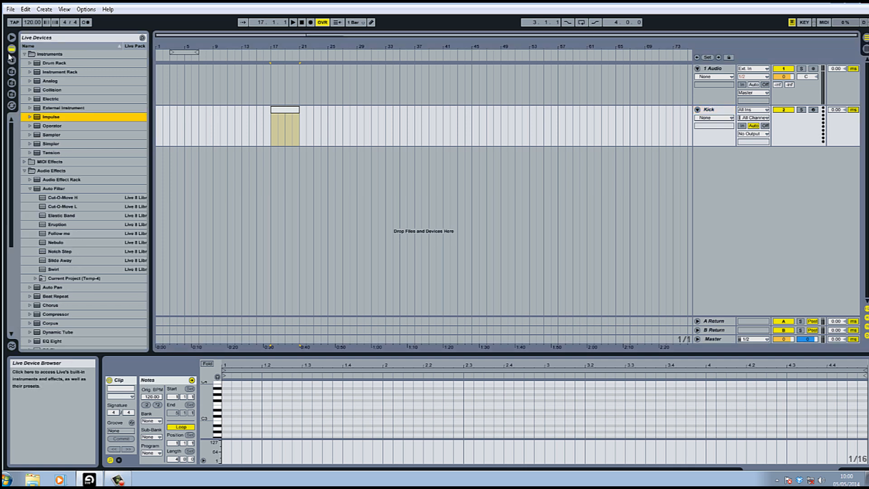
double_click(51, 117)
Step: Drop the Kick.wav sample from Tutorial Samples into Impulse's first slot
left_click(12, 71)
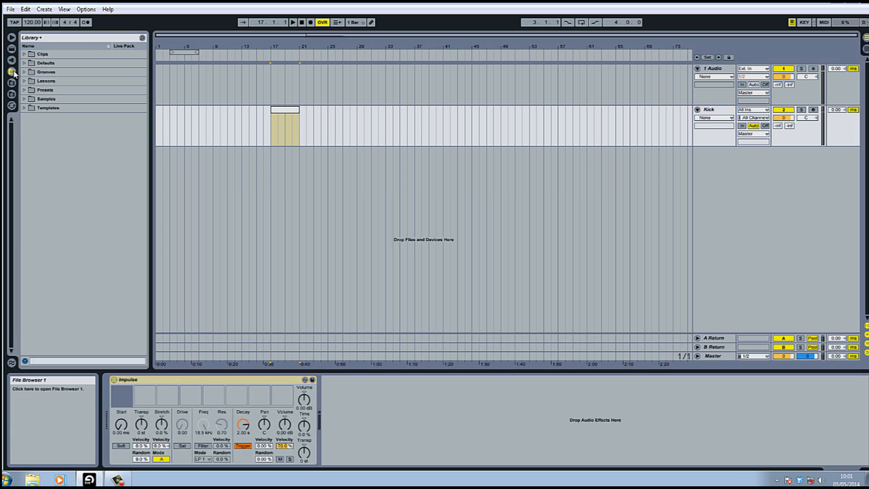
left_click(11, 83)
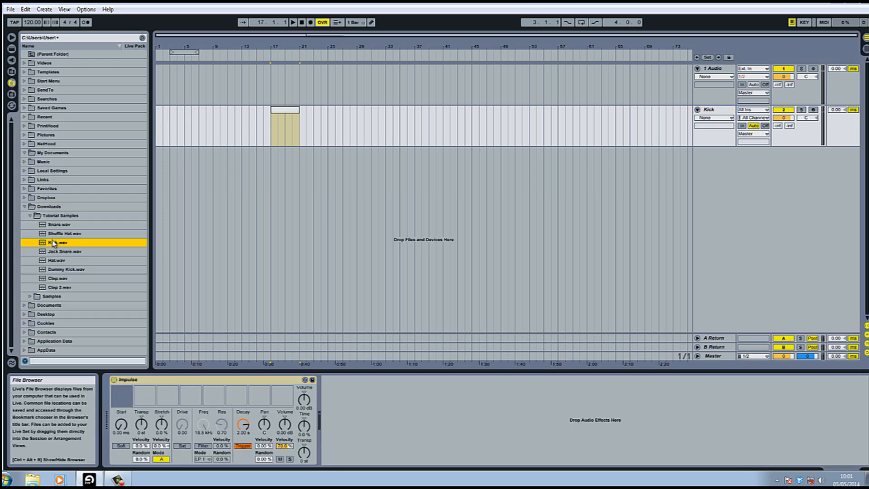
left_click_drag(123, 394, 123, 395)
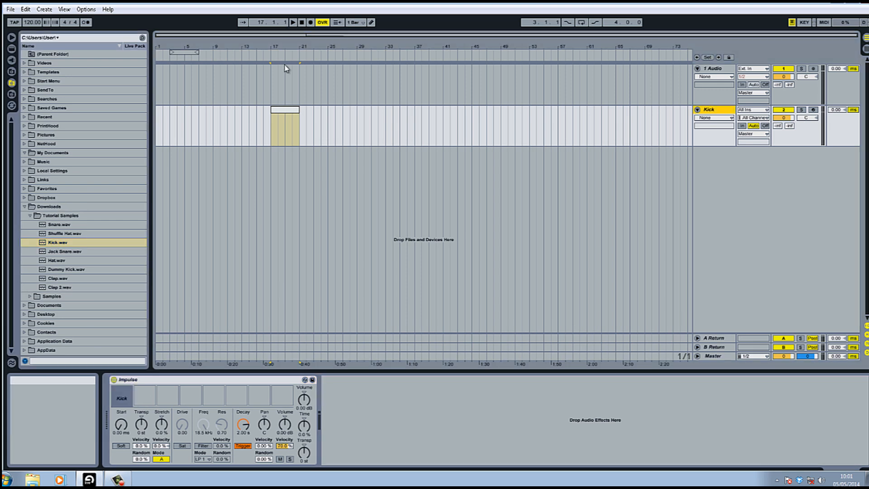
Step: Open the kick clip, enable Draw mode, and draw a kick note on the clip's first beat
left_click_drag(276, 47, 275, 100)
double_click(275, 113)
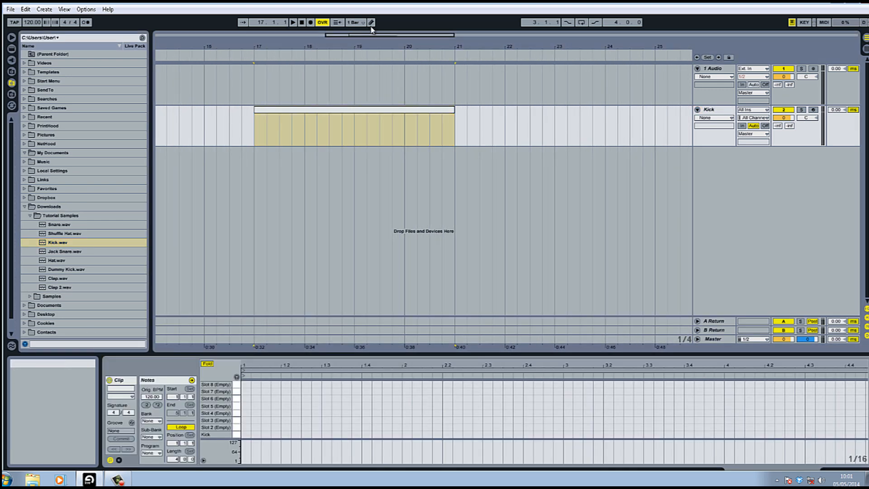
left_click(372, 21)
left_click(245, 434)
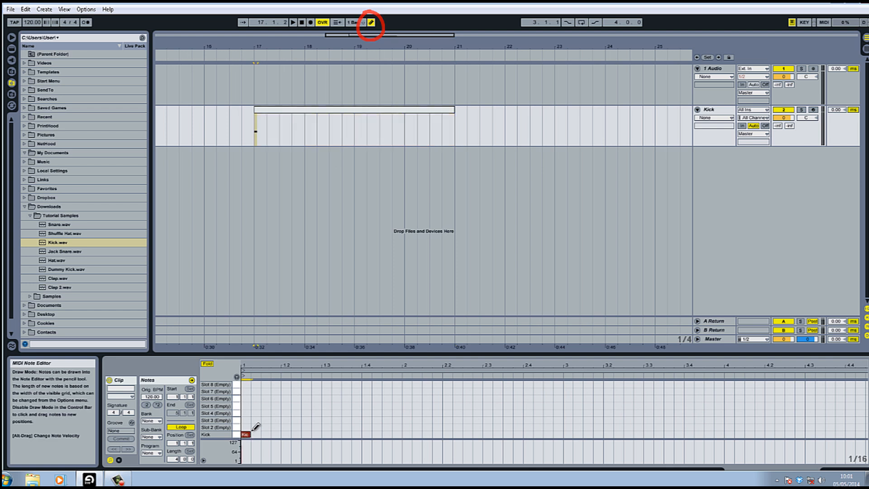
Step: Duplicate the first beat three times and consolidate the four beats into a one-bar kick clip
mouse_move(253, 50)
left_mouse_down()
mouse_move(253, 81)
mouse_move(253, 59)
left_mouse_up()
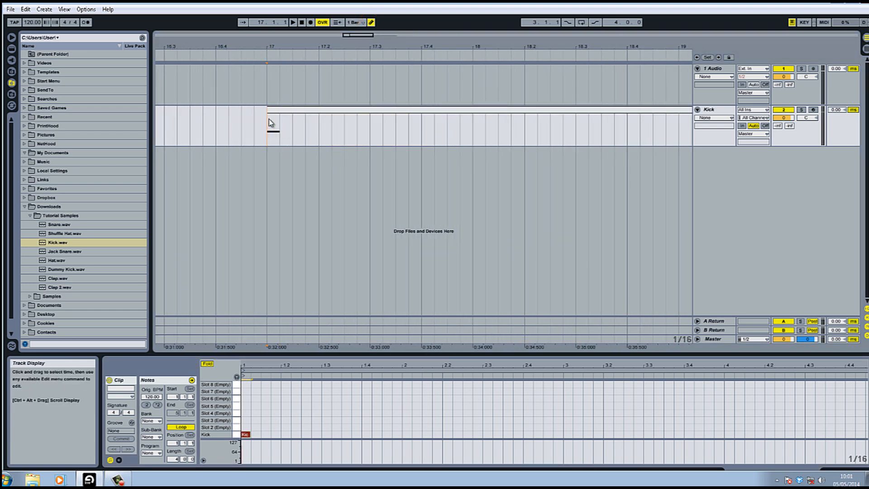
left_click_drag(270, 123, 315, 125)
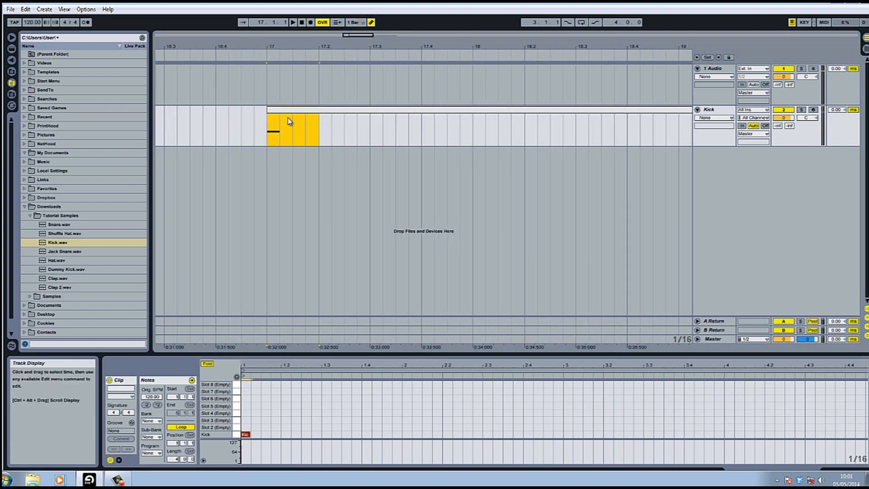
key("ctrl+d")
key("ctrl+d")
key("ctrl+d")
left_click_drag(471, 122, 267, 123)
key("ctrl+j")
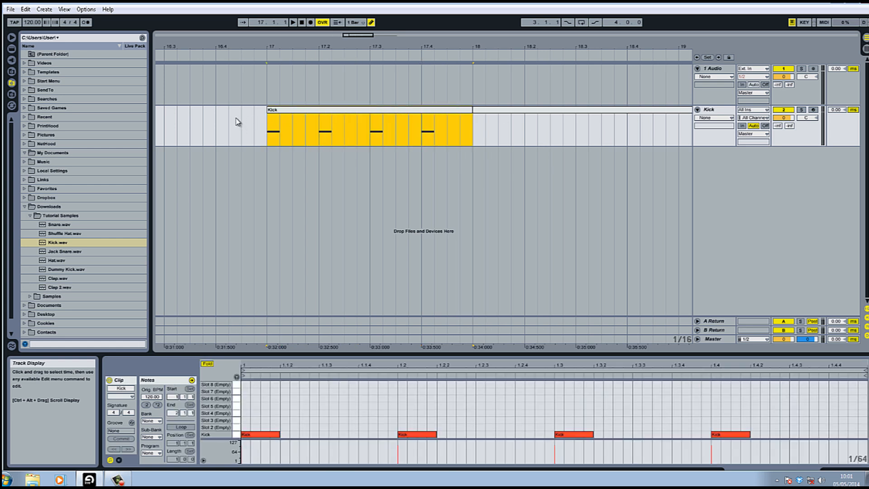
Step: Duplicate the one-bar kick clip repeatedly to fill bars 17 to 33
key("ctrl+d")
key("ctrl+d")
key("ctrl+d")
key("ctrl+d")
key("ctrl+d")
key("ctrl+d")
left_click_drag(466, 44, 463, 18)
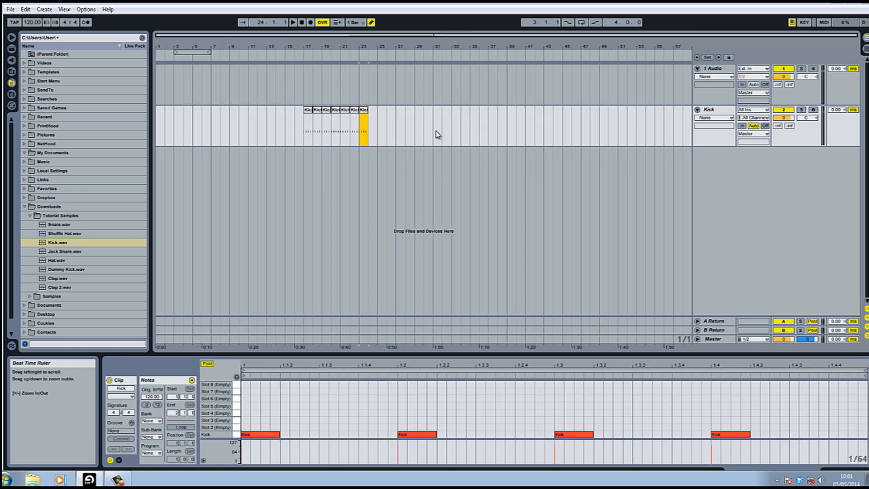
key("ctrl+d")
key("ctrl+d")
key("ctrl+d")
key("ctrl+d")
key("ctrl+d")
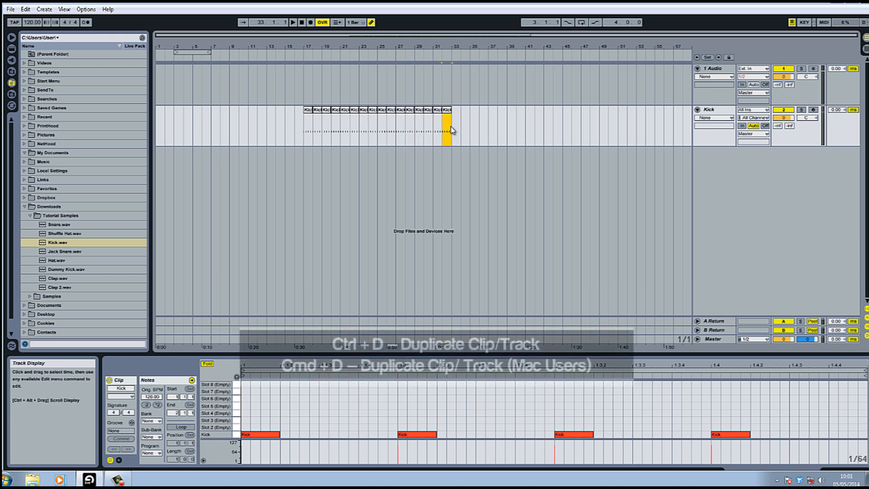
Step: Select all sixteen kick clips and duplicate the Kick track
left_click_drag(451, 128, 306, 121)
left_click_drag(306, 46, 305, 47)
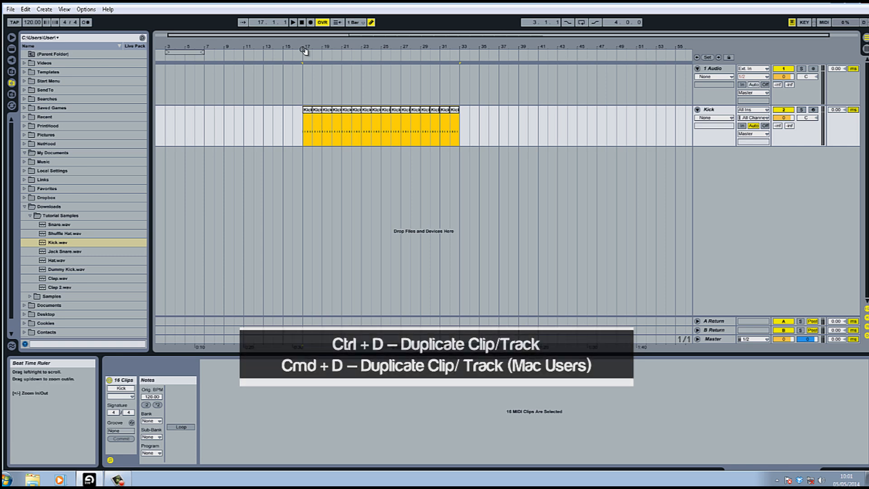
right_click(733, 111)
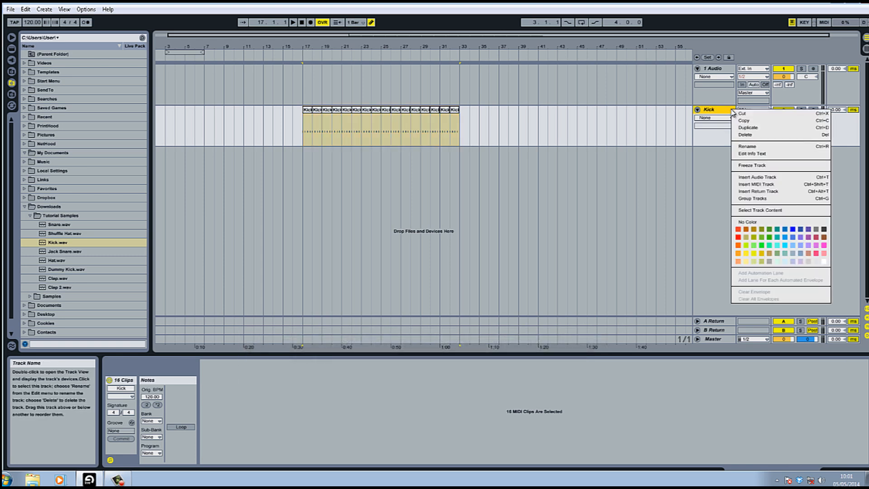
left_click(748, 128)
Step: Replace the sample in the duplicated track's Impulse with Hat.wav
left_click_drag(323, 47, 401, 62)
left_click_drag(185, 158, 214, 154)
left_click(699, 153)
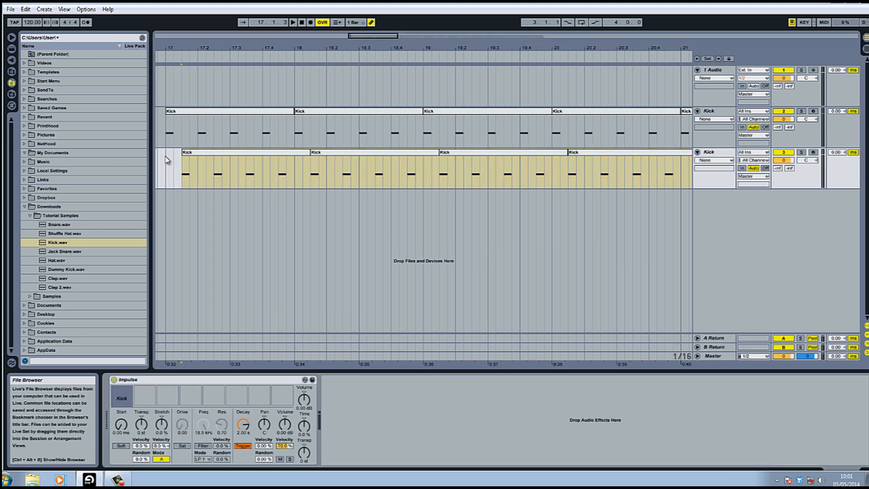
left_click_drag(71, 262, 132, 397)
left_click(53, 261)
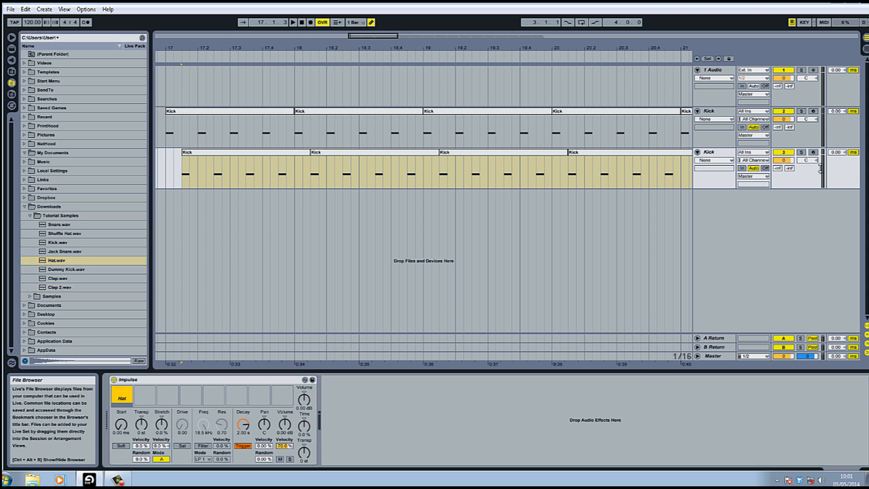
Step: Rename the duplicated track to Hat
right_click(715, 152)
left_click(733, 188)
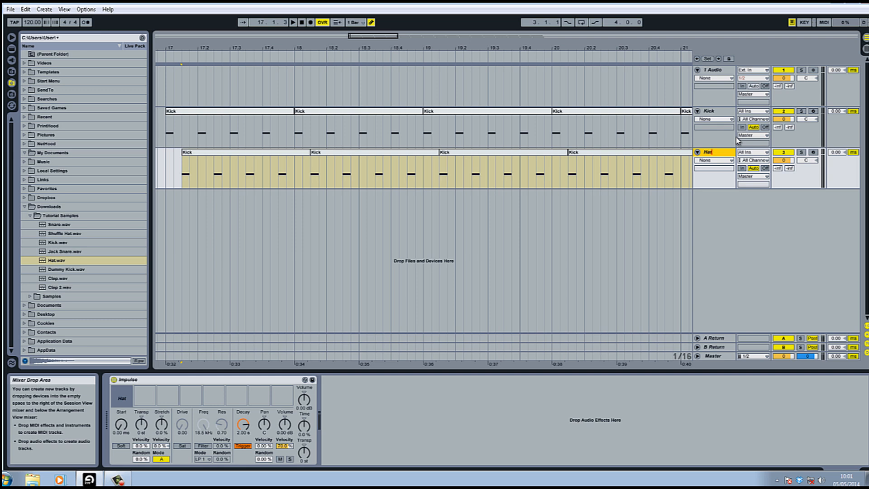
left_click_drag(632, 60, 632, 54)
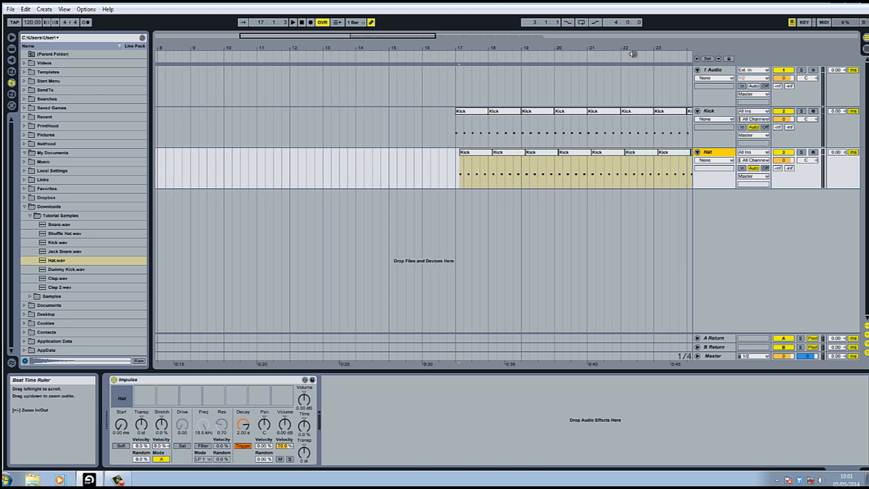
Step: Duplicate the Kick track three times
right_click(714, 111)
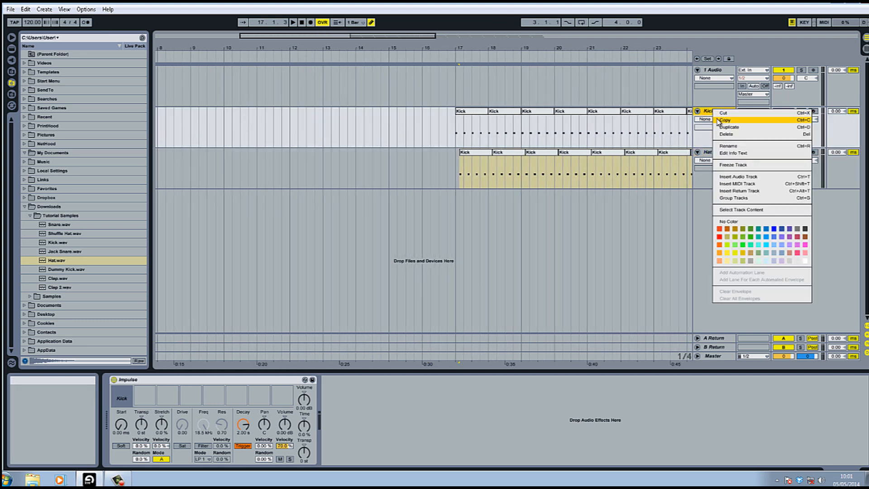
left_click(727, 127)
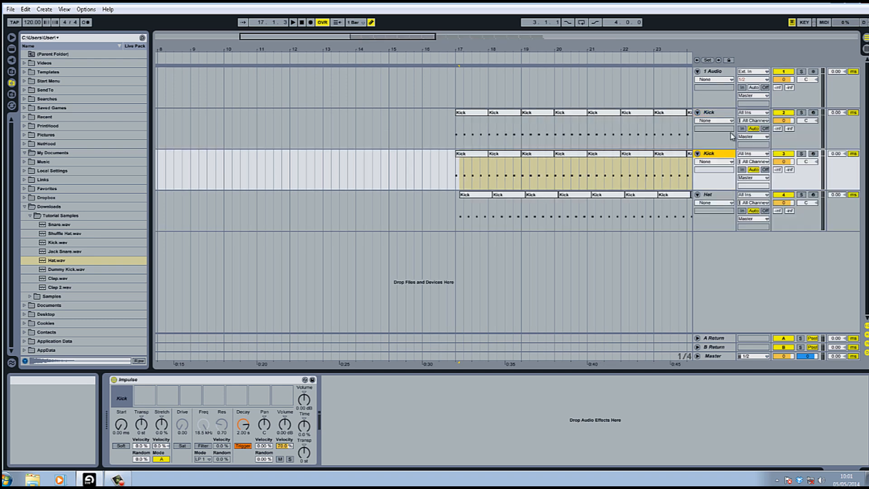
right_click(718, 154)
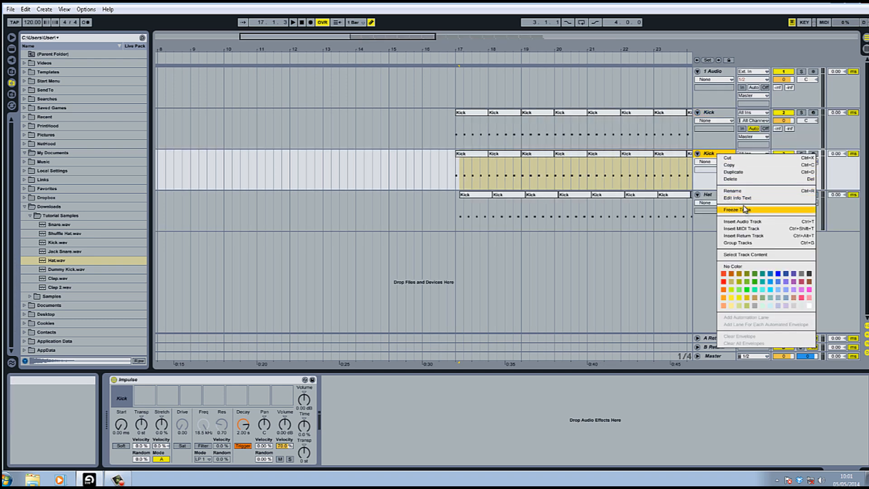
left_click(732, 172)
right_click(715, 155)
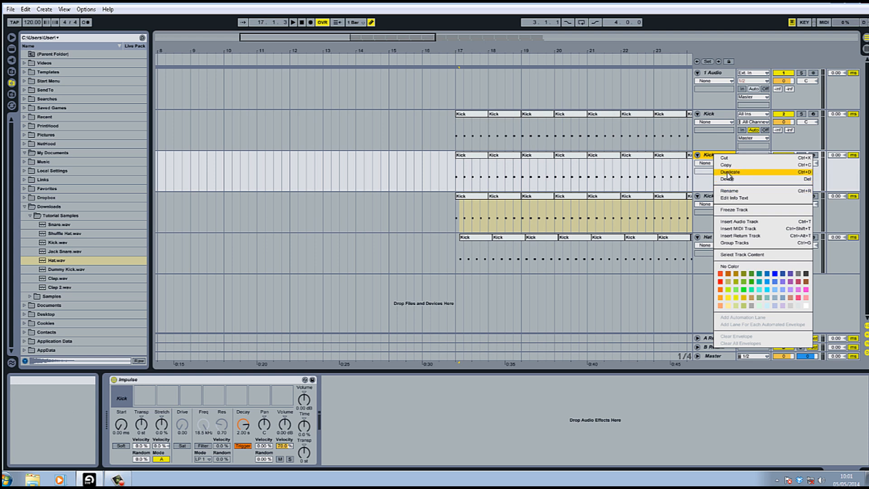
left_click(728, 173)
Step: Rename the three new tracks Snare, Clap 1 and Clap 2
right_click(718, 159)
left_click(733, 195)
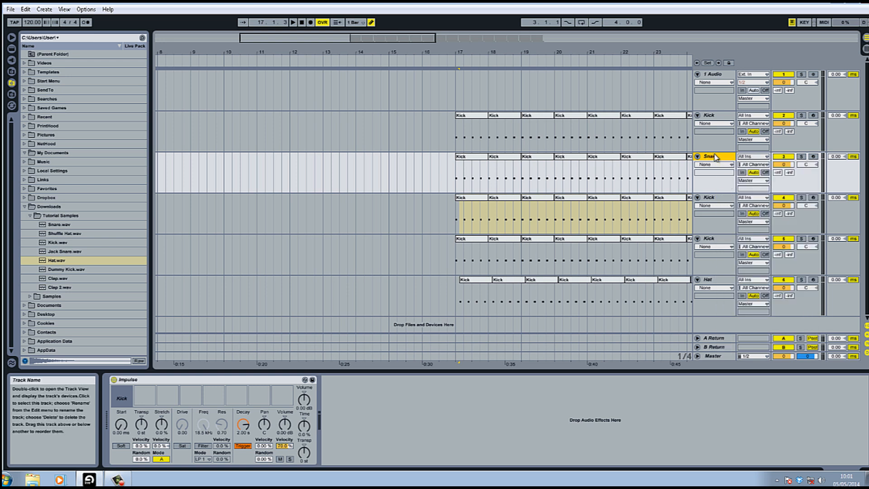
key("Tab")
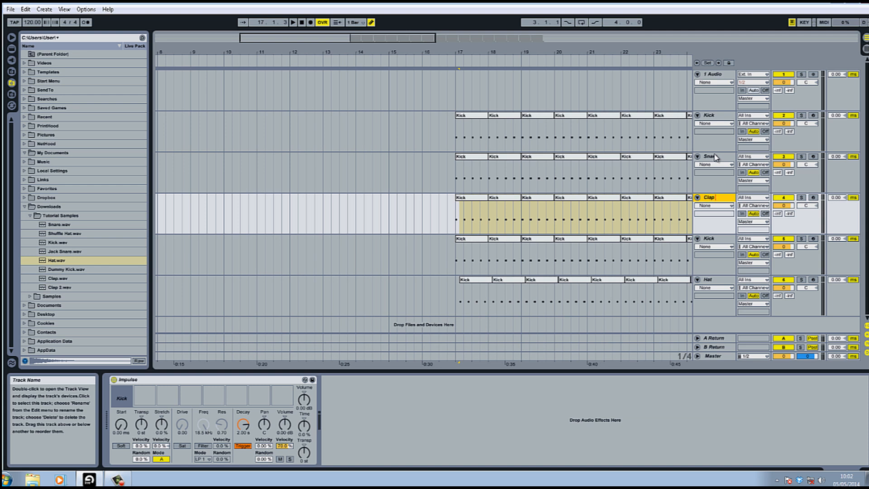
key("Tab")
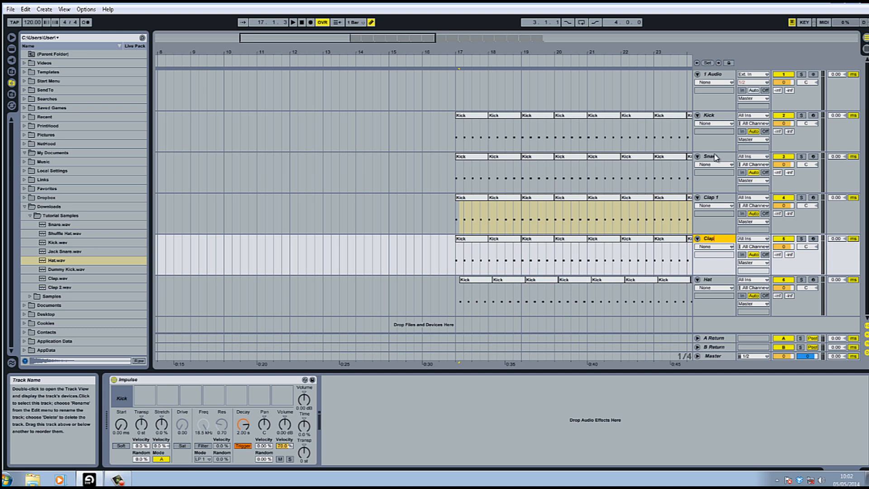
type("Clap 2")
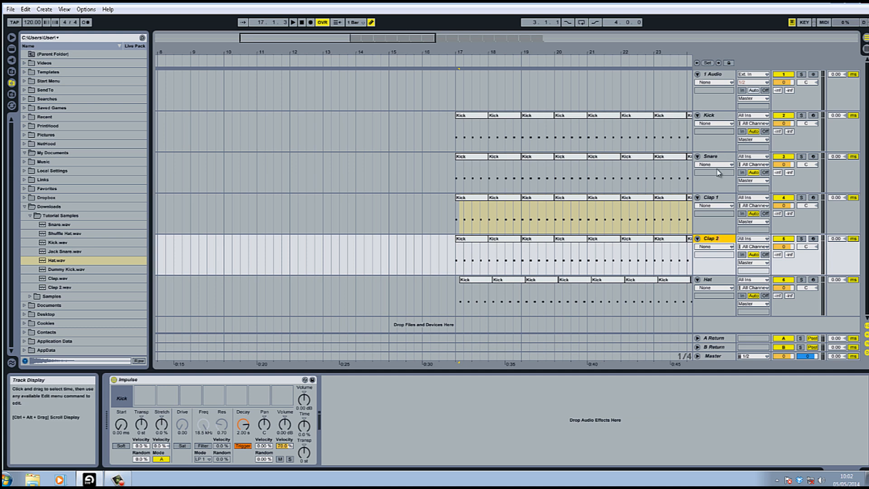
Step: Load Snare.wav into the Snare track's Impulse
left_click(261, 187)
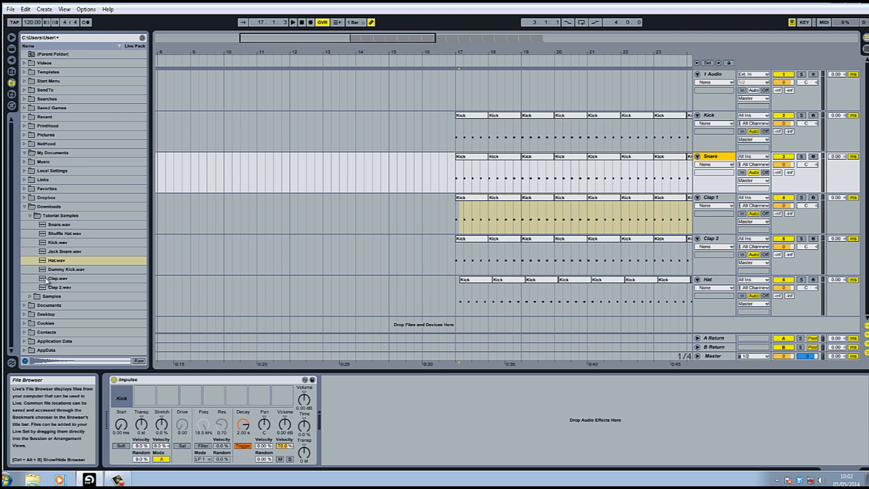
left_click(59, 225)
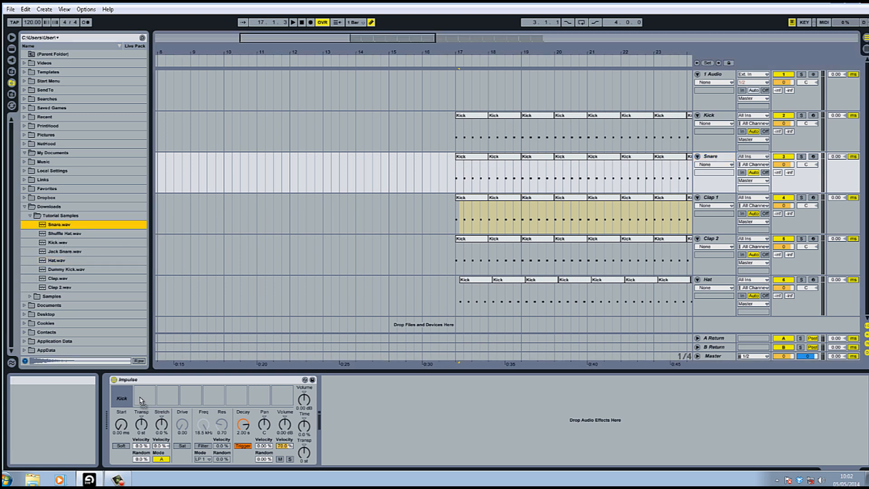
left_click_drag(130, 364, 87, 236)
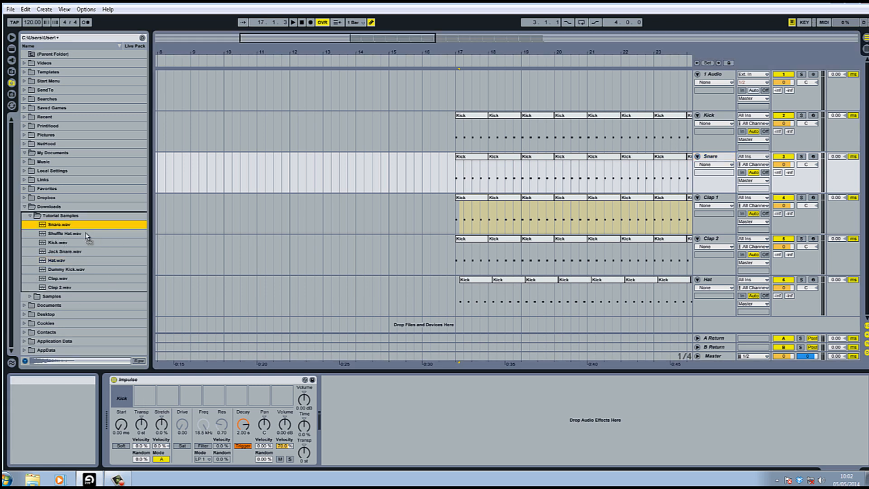
left_click(716, 158)
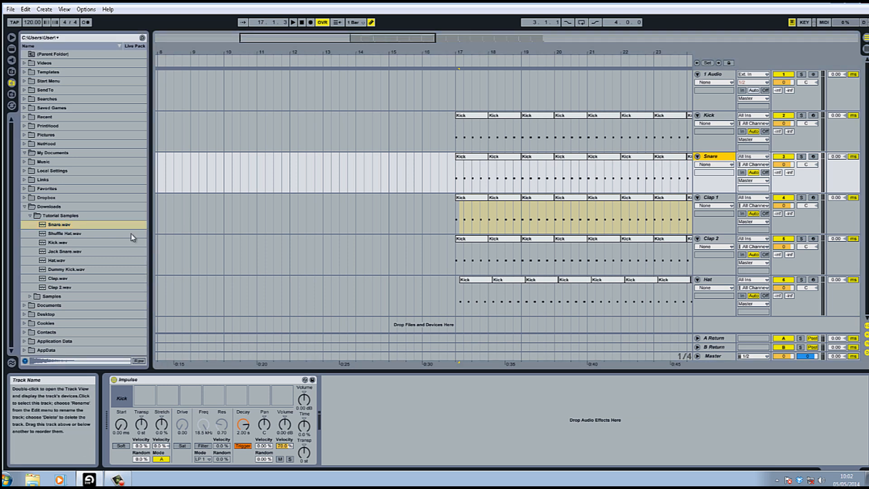
left_click_drag(66, 225, 139, 397)
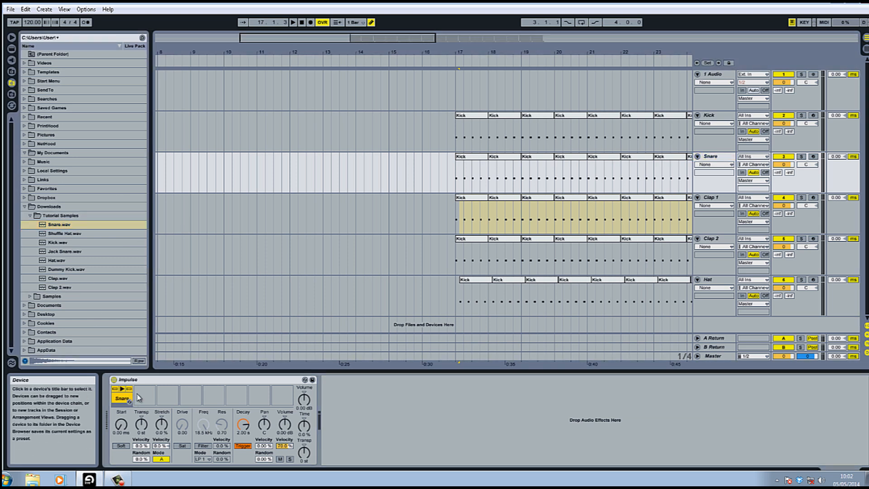
Step: Load Clap.wav into Clap 1's Impulse and Clap 2.wav into Clap 2's Impulse
left_click(717, 197)
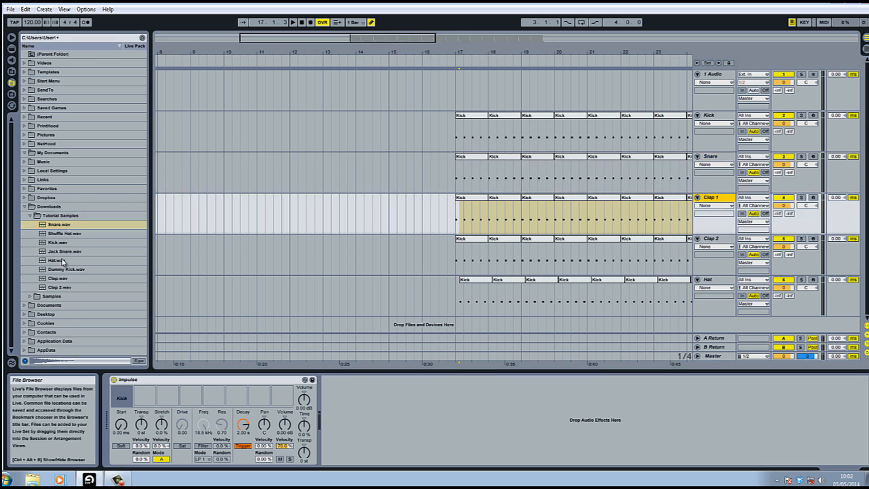
left_click_drag(57, 279, 134, 388)
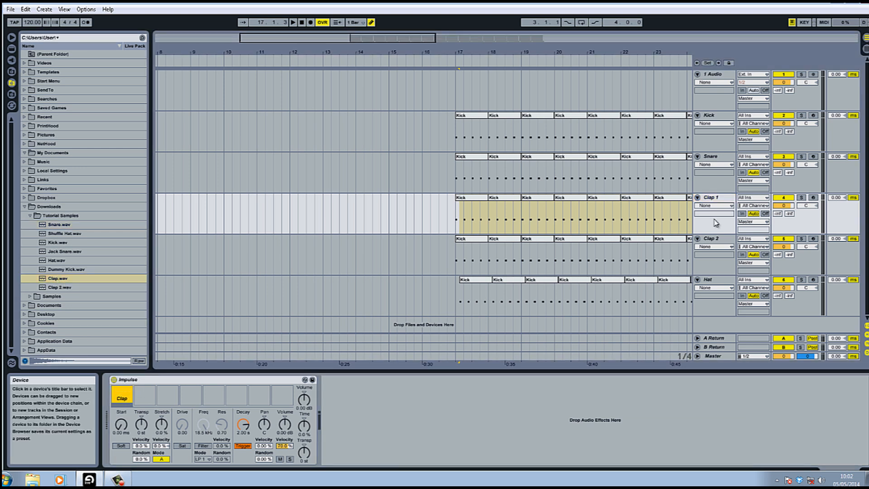
left_click(713, 239)
left_click_drag(44, 288, 121, 398)
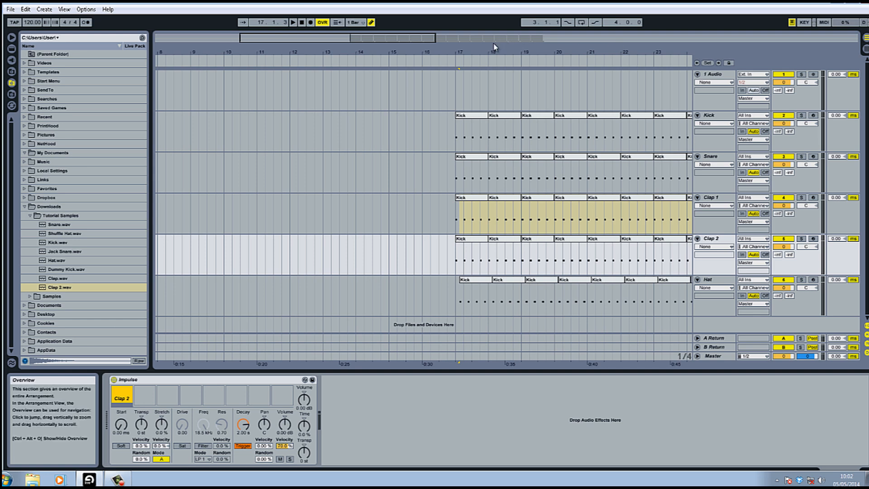
Step: Delete the notes on beats 1 and 3 of bar 17 in the Snare, Clap 1 and Clap 2 tracks
left_click(482, 61)
left_click_drag(483, 51, 335, 61)
left_click(292, 134)
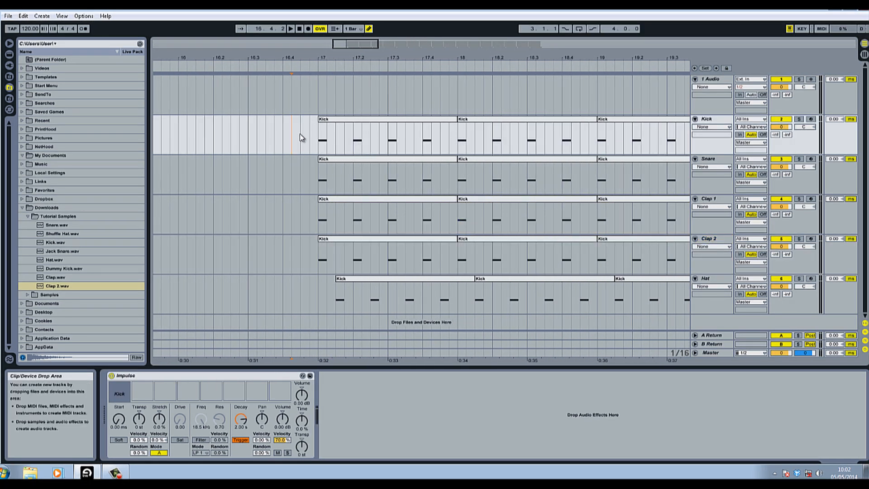
left_click(320, 160)
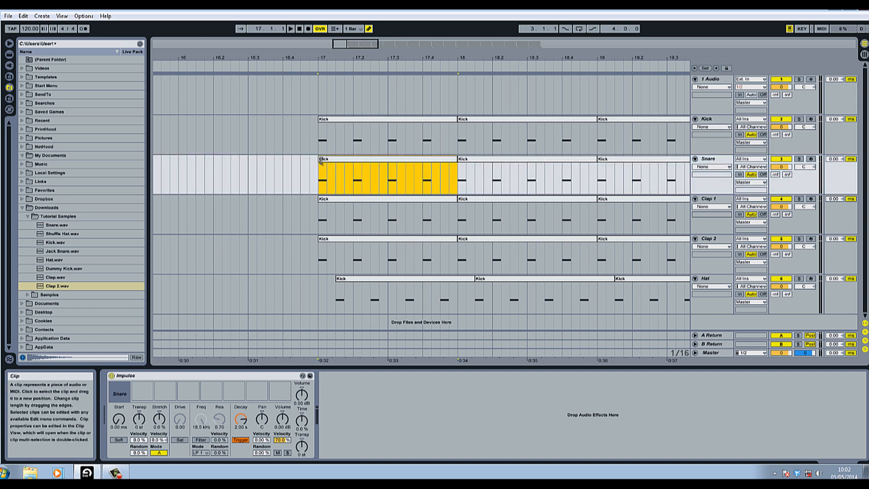
left_click_drag(320, 169, 334, 240)
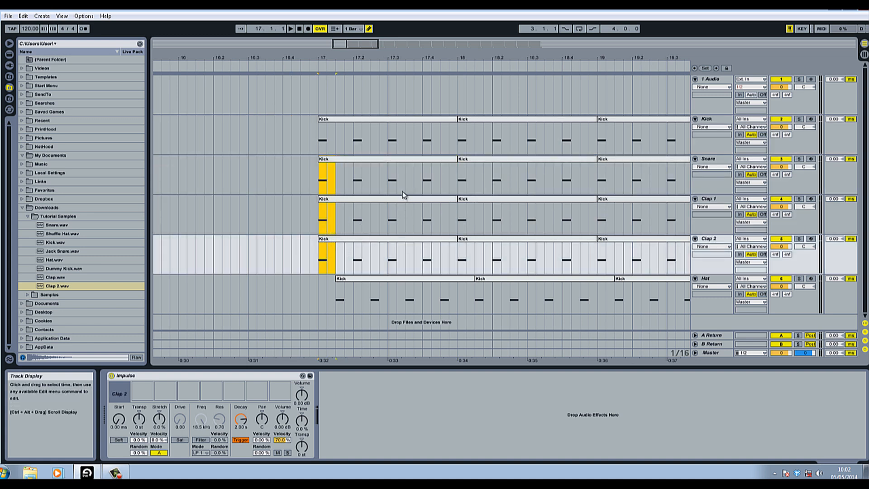
key("Delete")
left_click_drag(390, 167, 392, 256)
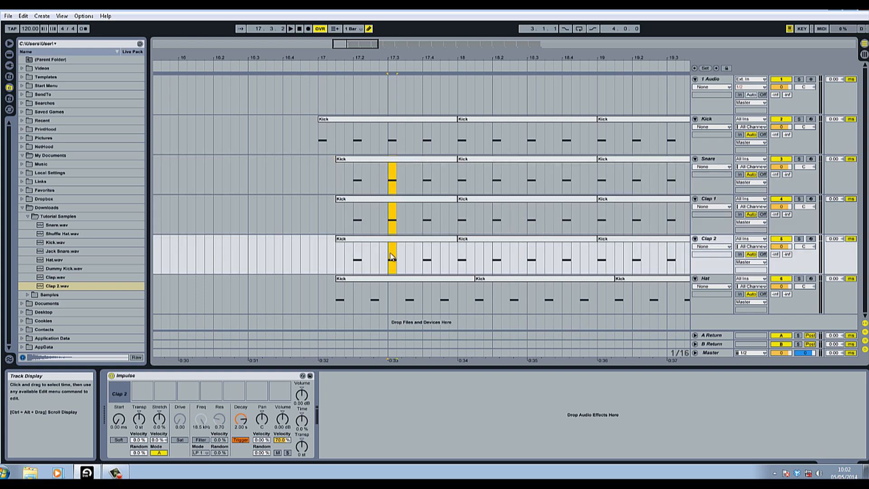
Step: Duplicate bar 17 of the Snare, Clap 1 and Clap 2 tracks repeatedly to fill bars 17 to 33
left_click_drag(458, 174, 320, 264)
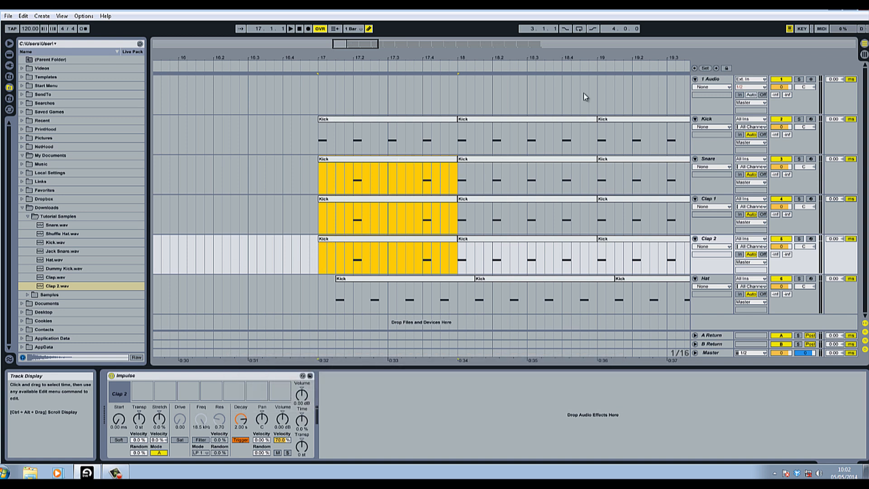
key("ctrl+d")
key("ctrl+d")
key("ctrl+d")
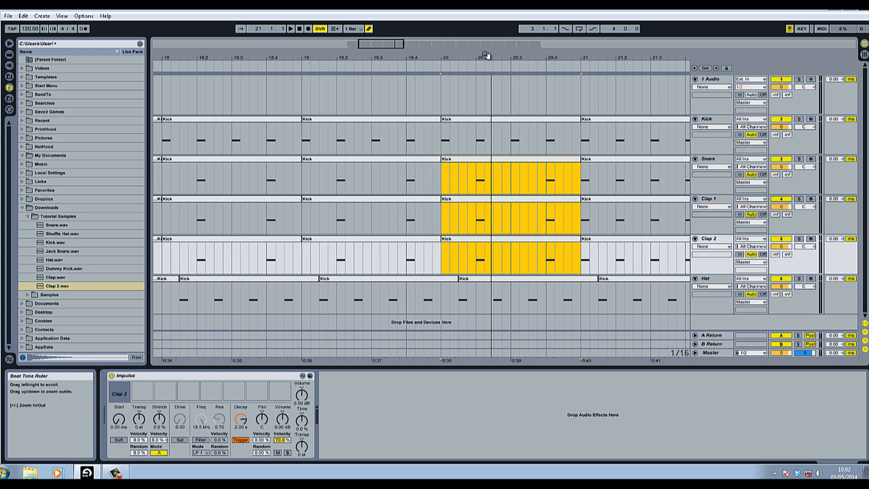
left_click_drag(484, 55, 485, 61)
key("ctrl+d")
key("ctrl+d")
key("ctrl+d")
key("ctrl+d")
key("ctrl+d")
key("ctrl+d")
key("ctrl+d")
key("ctrl+d")
key("ctrl+d")
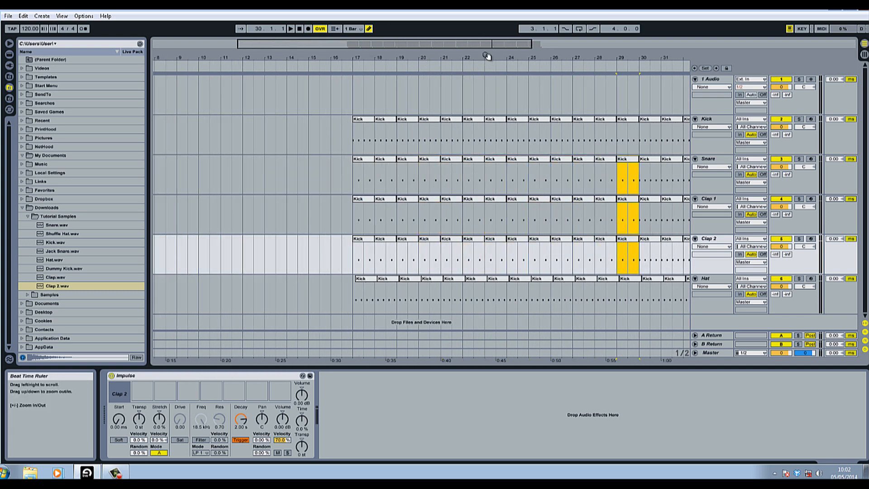
key("ctrl+d")
key("ctrl+d")
key("ctrl+d")
key("ctrl+d")
key("ctrl+d")
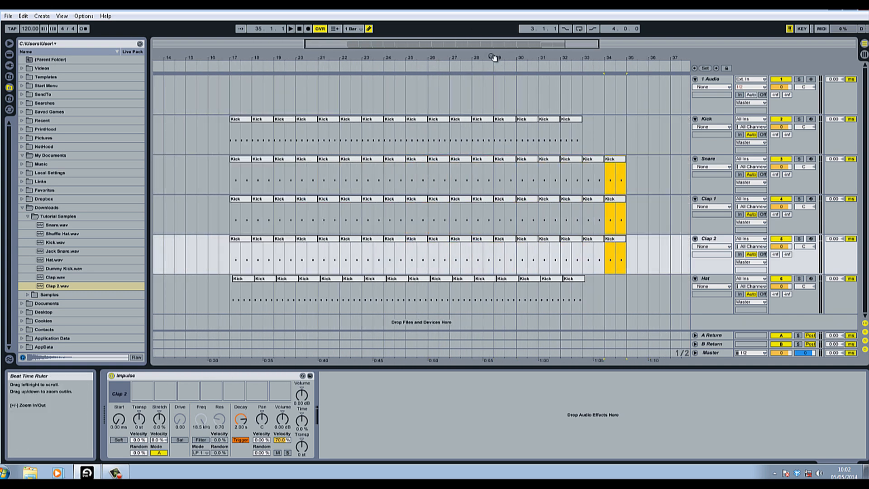
key("ctrl+z")
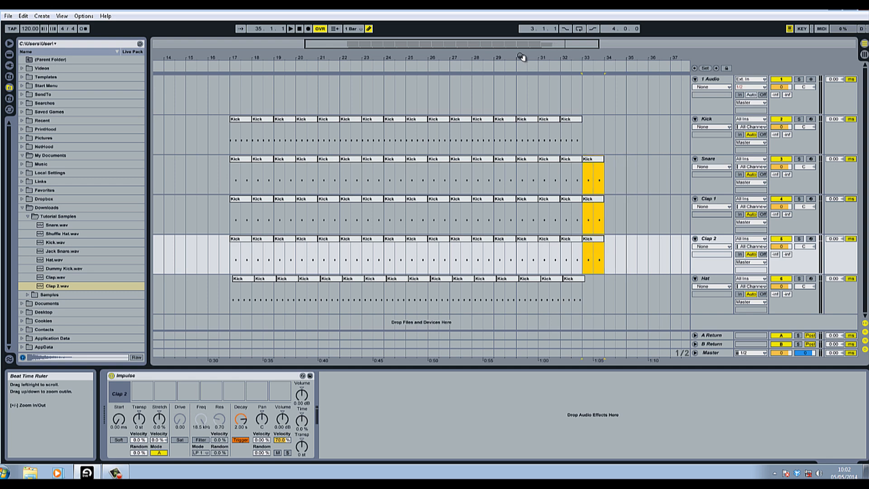
Step: Duplicate the Kick track once more
left_click_drag(526, 57, 363, 63)
left_click(365, 69)
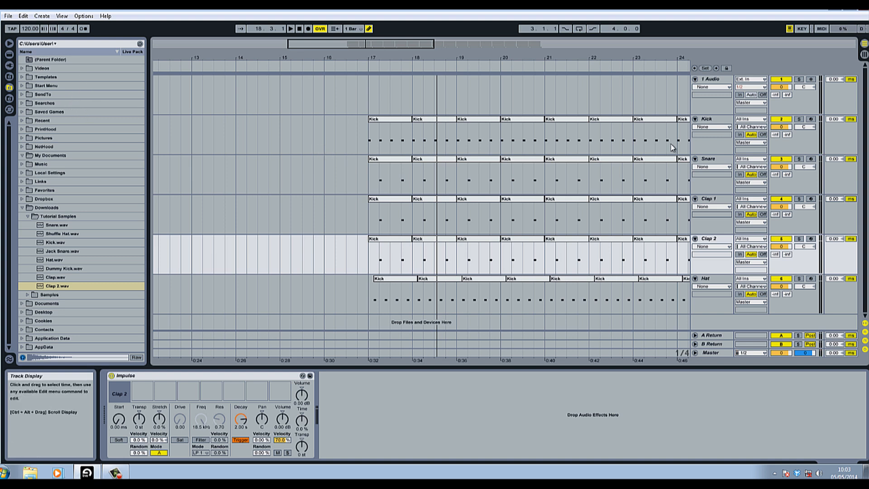
right_click(716, 117)
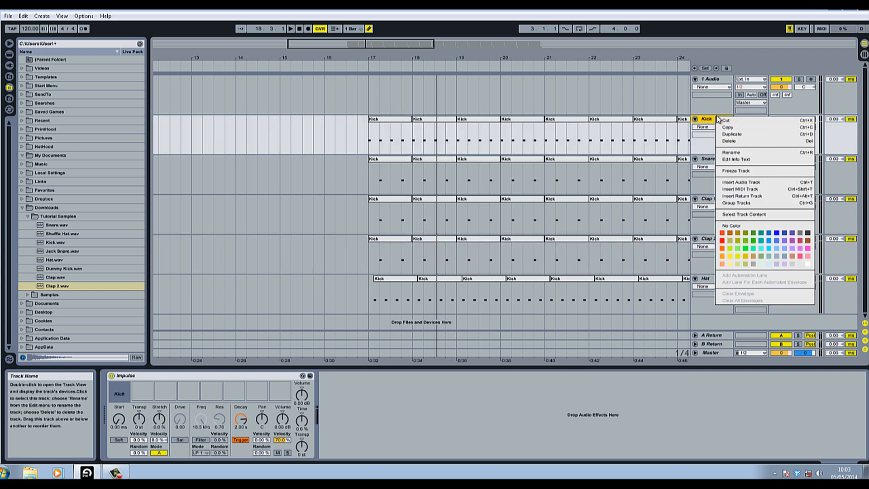
left_click(730, 134)
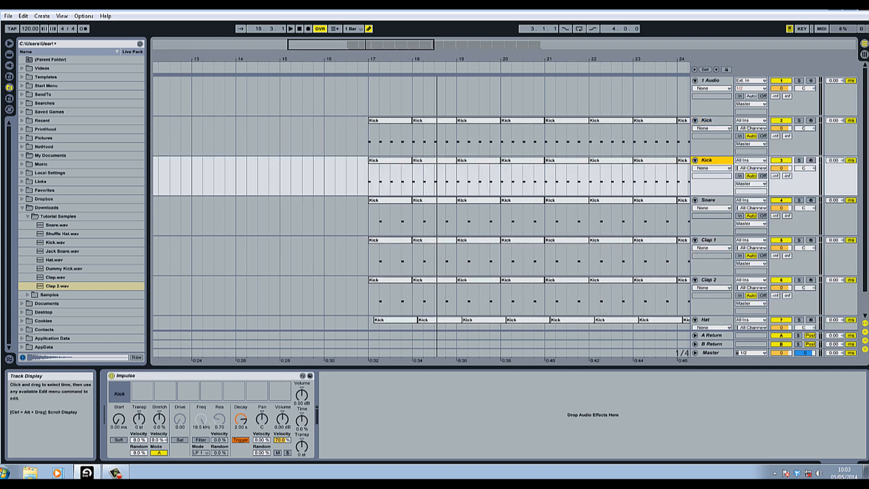
Step: On the new Kick track, delete everything in bars 17 and 18 except the note just before bar 18
left_click_drag(399, 56, 403, 74)
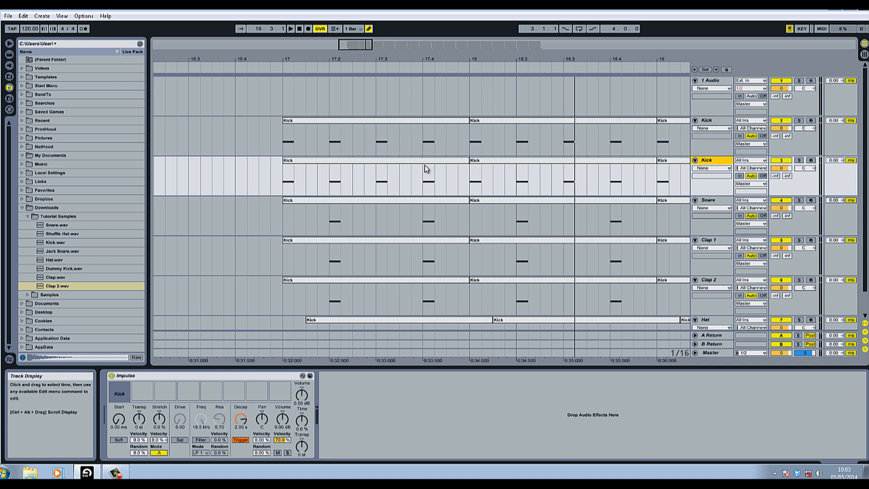
left_click_drag(424, 168, 452, 178)
right_click(312, 161)
left_click(340, 194)
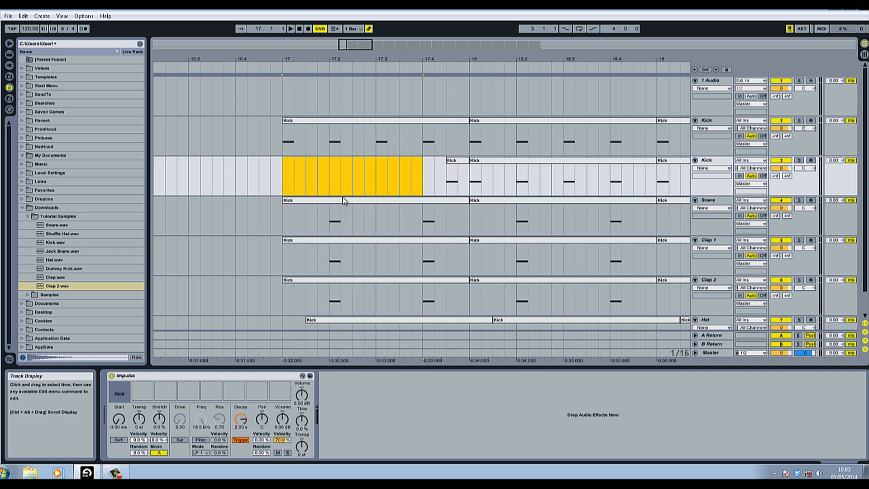
right_click(486, 159)
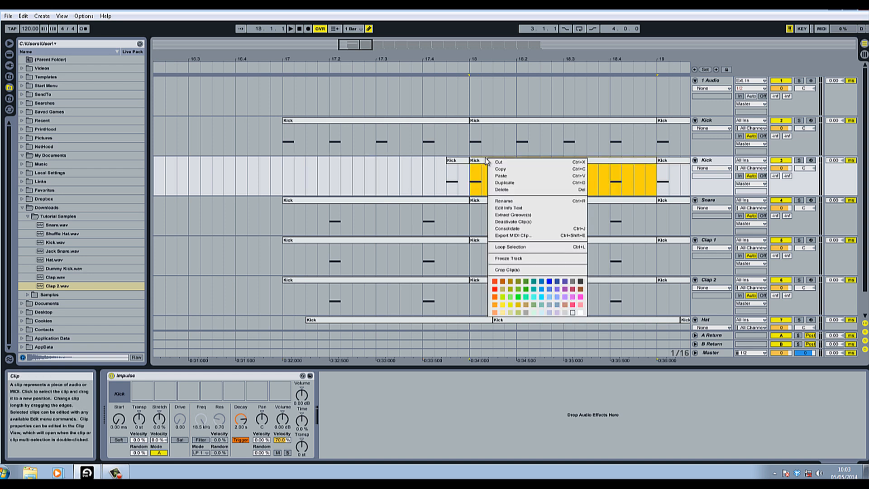
left_click(502, 190)
Step: Consolidate bar 17 of the new Kick track into one clip and duplicate it to fill bars 17 to 33
left_click_drag(470, 181, 237, 183)
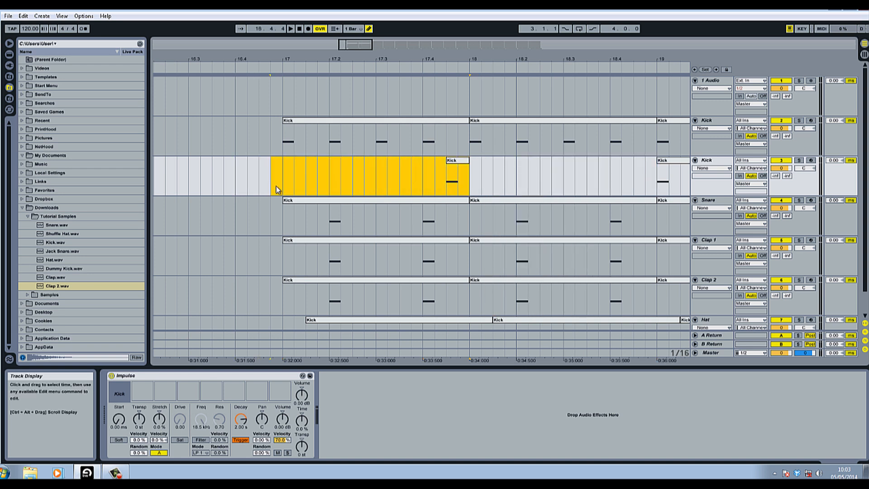
key("ctrl+j")
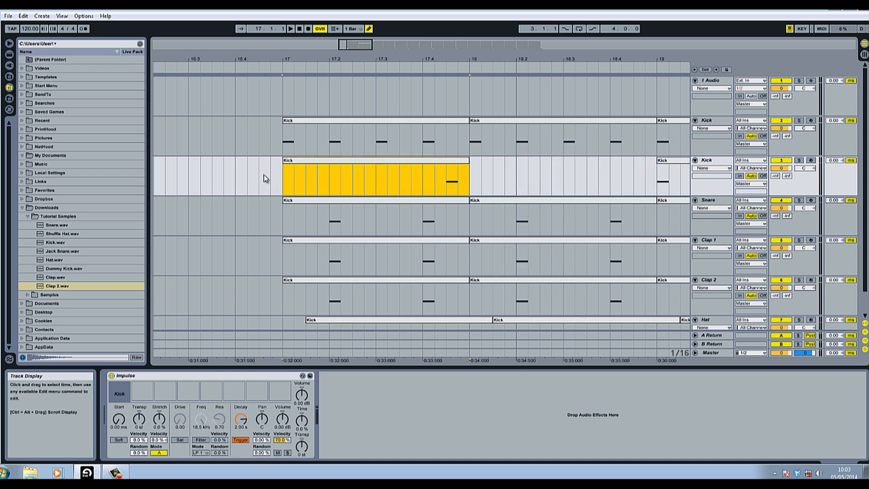
key("ctrl+d")
key("ctrl+d")
key("ctrl+d")
key("ctrl+d")
left_click_drag(454, 60, 409, 61)
key("ctrl+d")
key("ctrl+d")
key("ctrl+d")
key("ctrl+d")
key("ctrl+d")
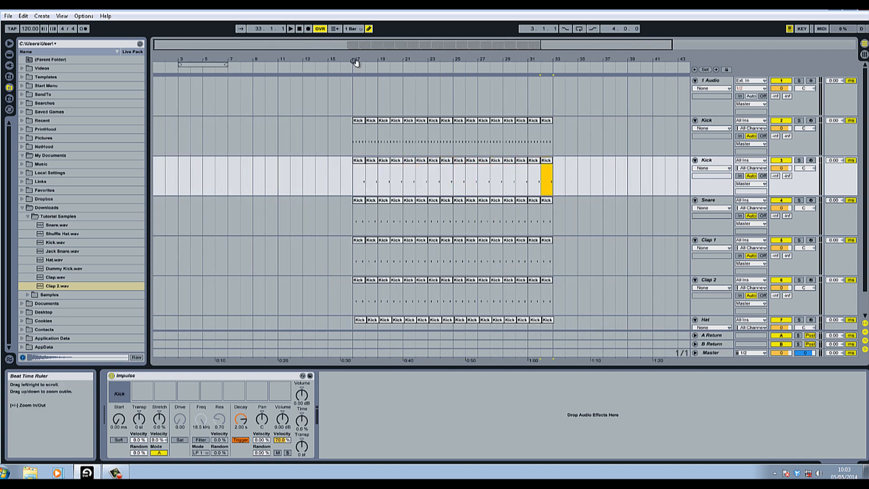
left_click_drag(351, 60, 351, 68)
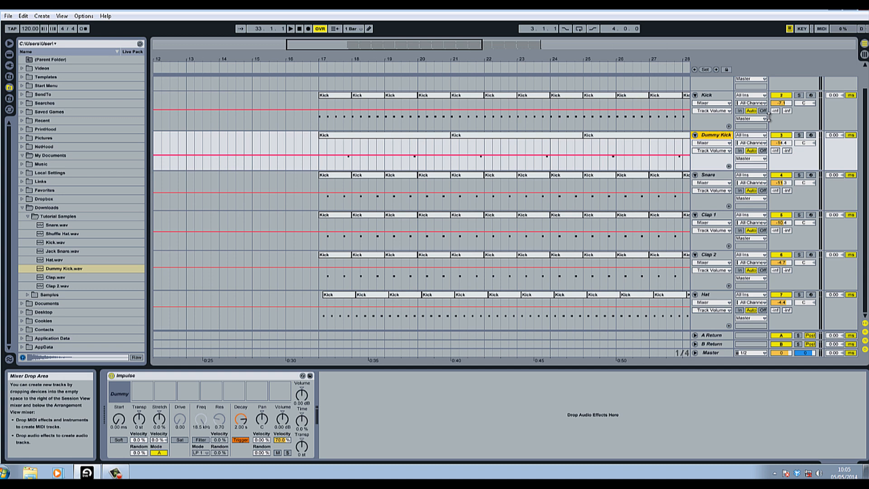
Step: Set the project tempo to 124 BPM
left_click(706, 176)
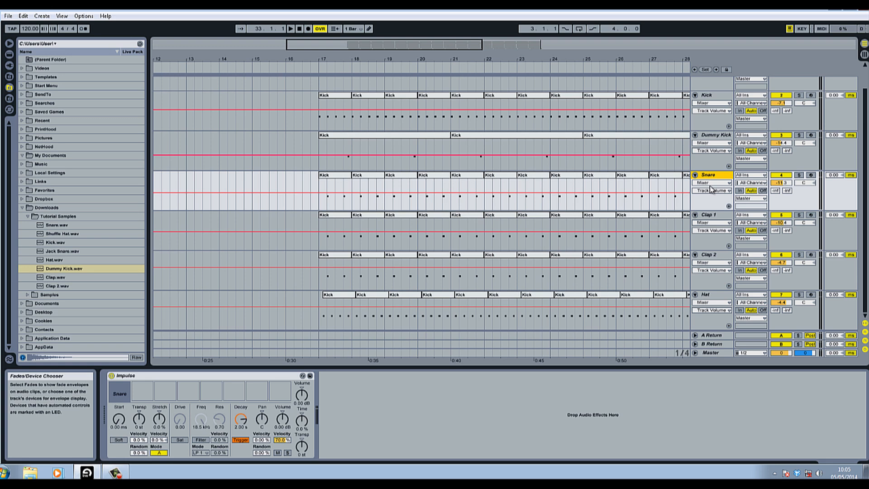
right_click(718, 297)
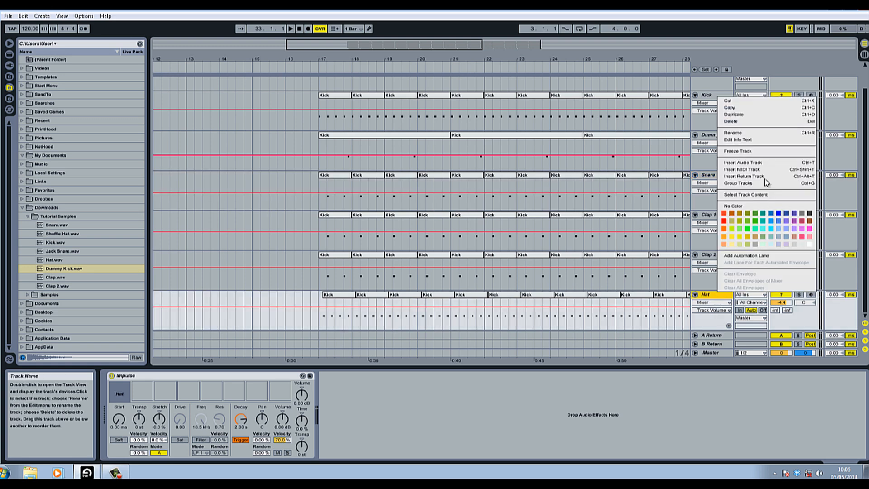
left_click(140, 9)
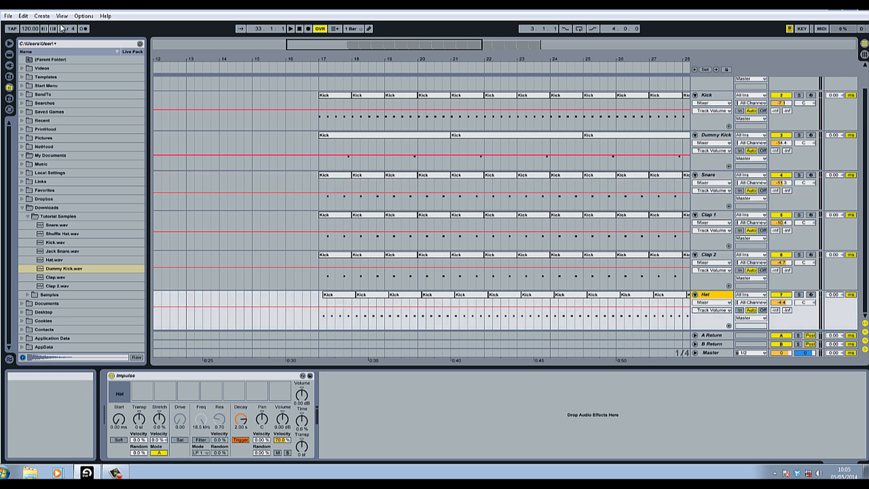
left_click_drag(35, 31, 35, 27)
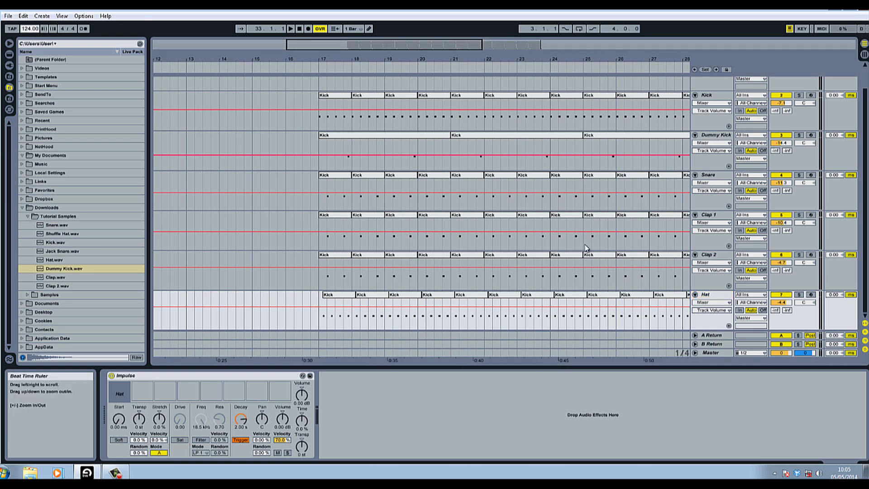
Step: Insert a new MIDI track with an Impulse and load Shuffle Hat.wav into its first sample slot
key("ctrl+shift+t")
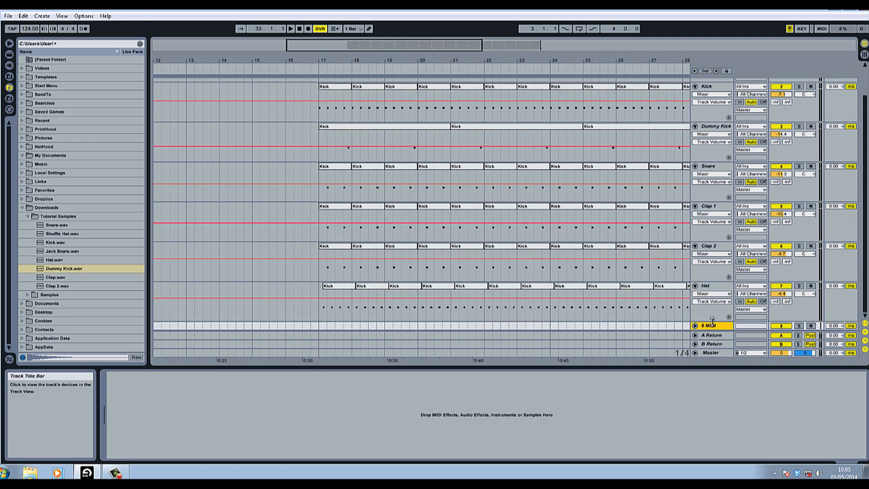
left_click(10, 55)
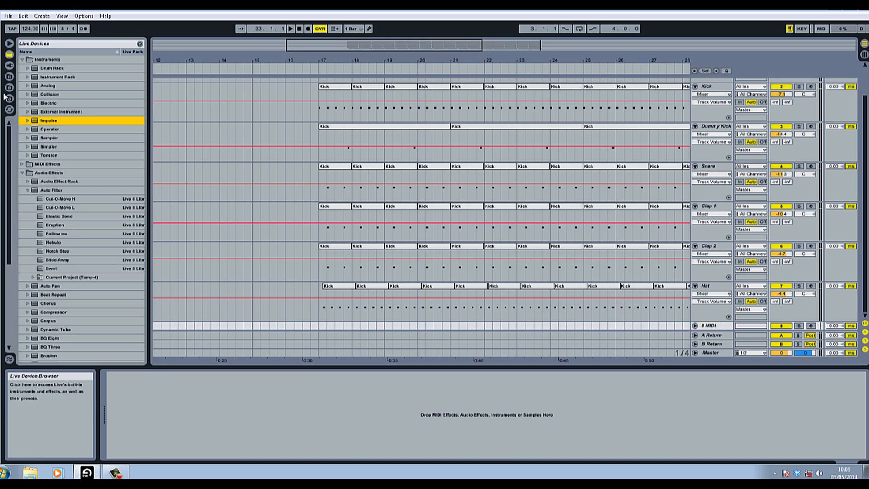
double_click(39, 120)
left_click(10, 77)
left_click(10, 88)
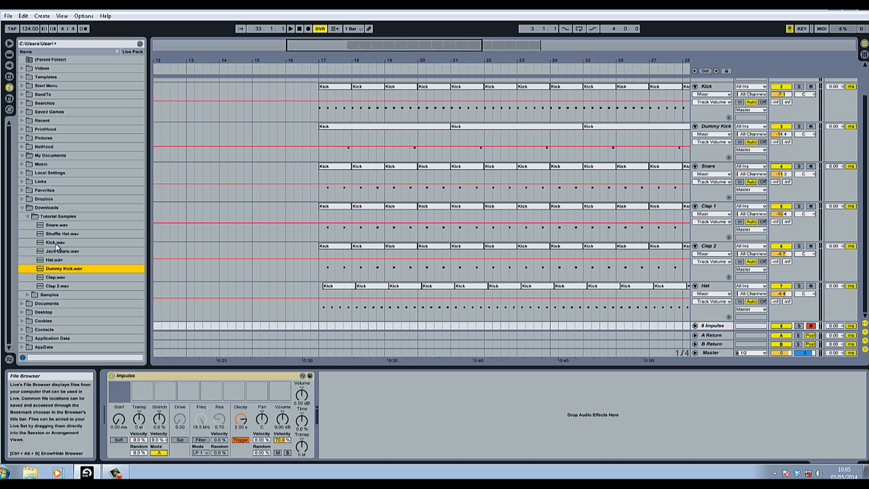
left_click_drag(57, 234, 120, 392)
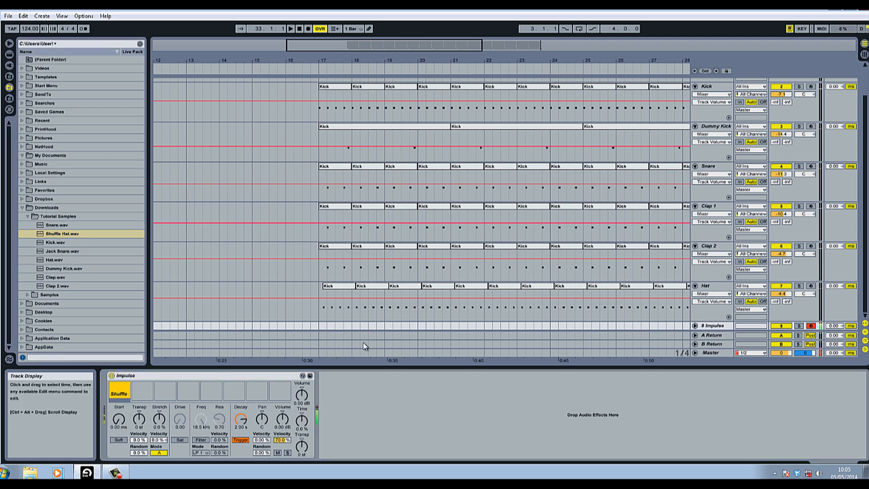
Step: Lower the Shuffle Hat track's volume to -12.6 dB and play back the pattern to audition it
left_click_drag(349, 62, 350, 62)
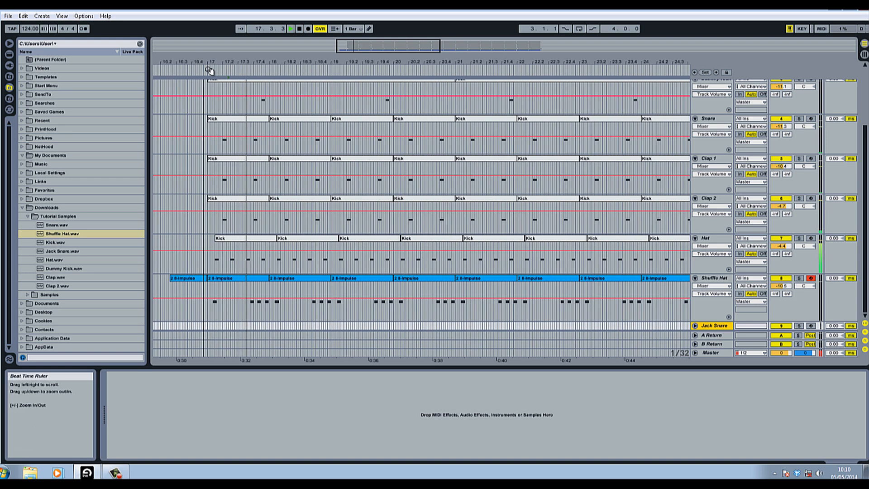
left_click_drag(781, 286, 783, 291)
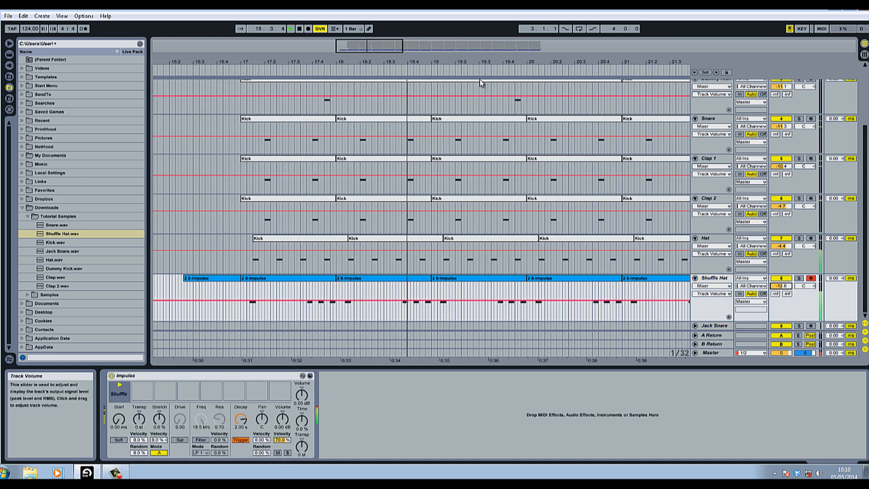
left_click(300, 29)
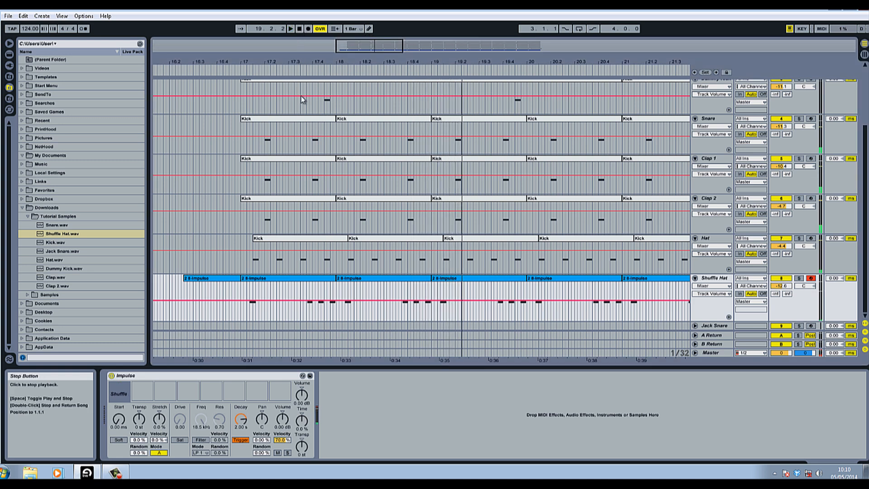
left_click(241, 71)
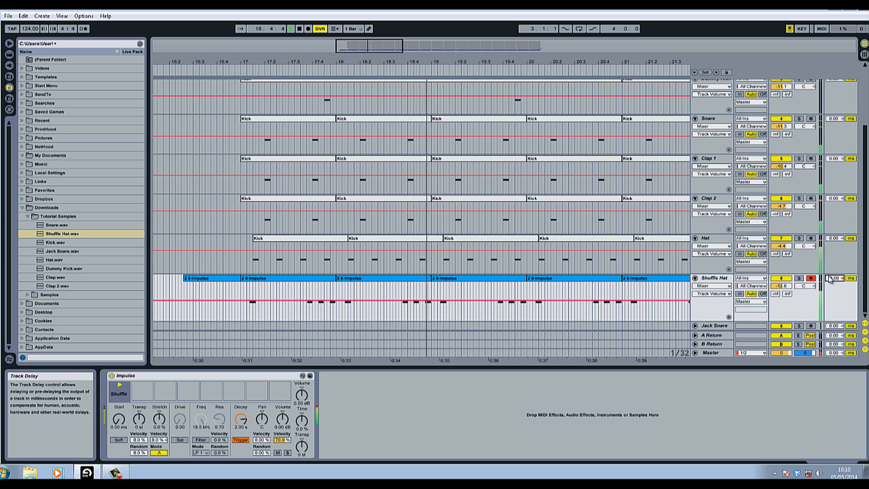
left_click(300, 29)
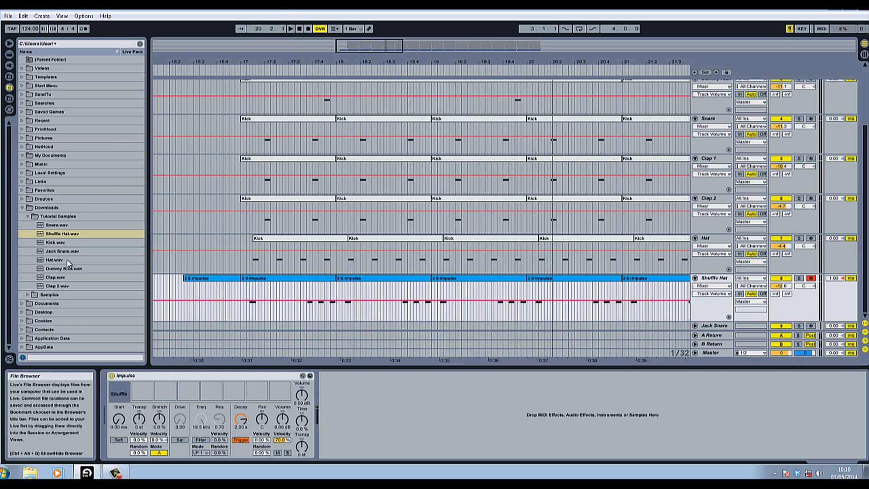
Step: Load an Impulse on the Jack Snare track and place Jack Snare.wav in its first sample slot
left_click(52, 224)
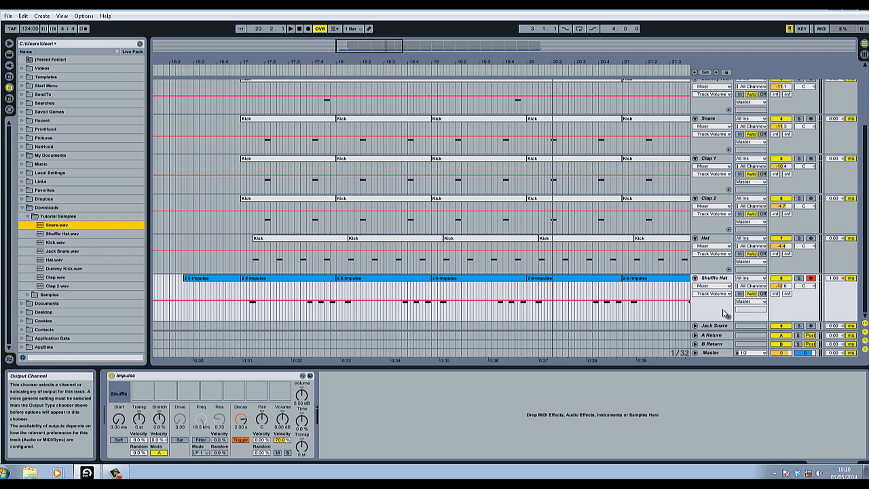
left_click(710, 326)
left_click(9, 54)
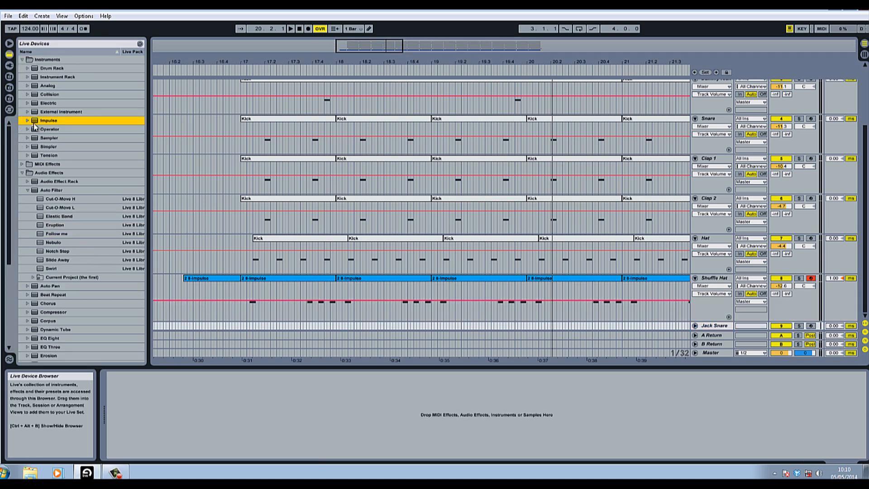
double_click(36, 121)
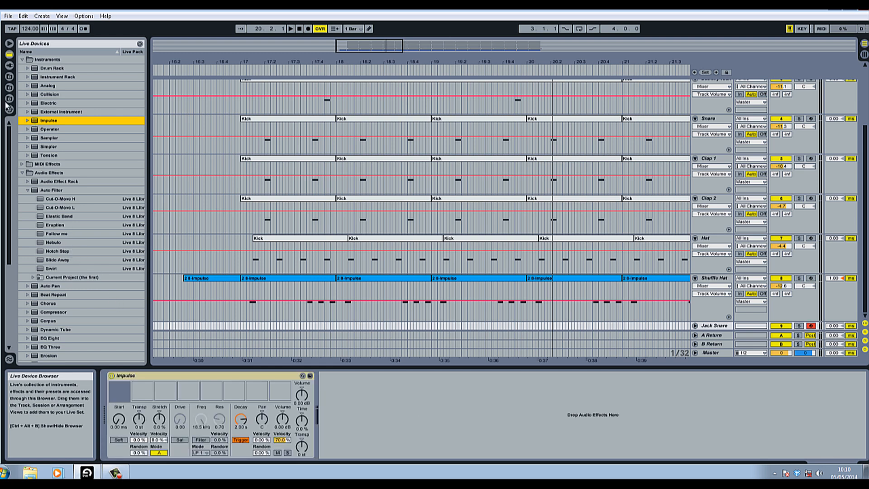
left_click(9, 77)
left_click(9, 65)
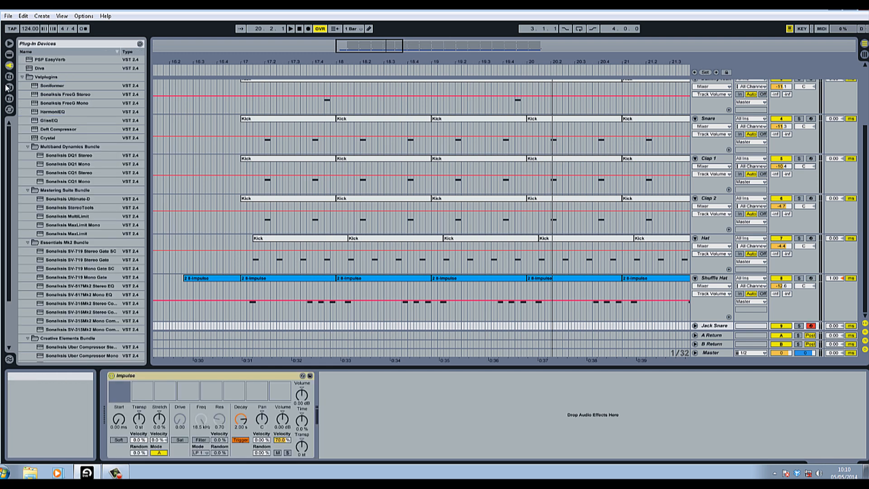
left_click(9, 87)
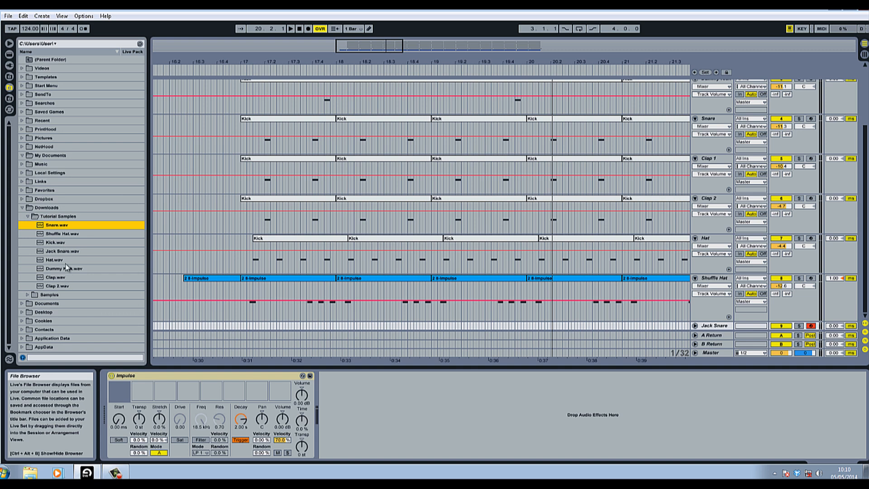
left_click_drag(68, 255, 119, 391)
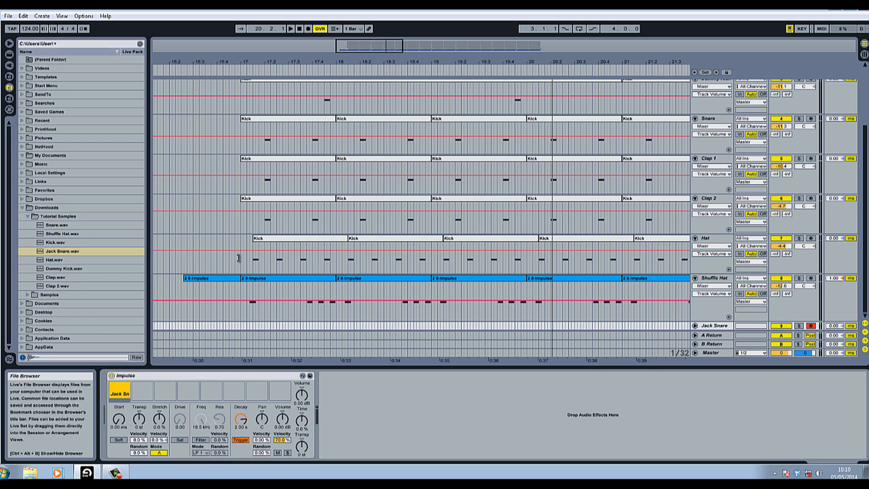
Step: Record a Jack Snare MIDI part into the arrangement from around bar 14, then stop playback
left_click(299, 80)
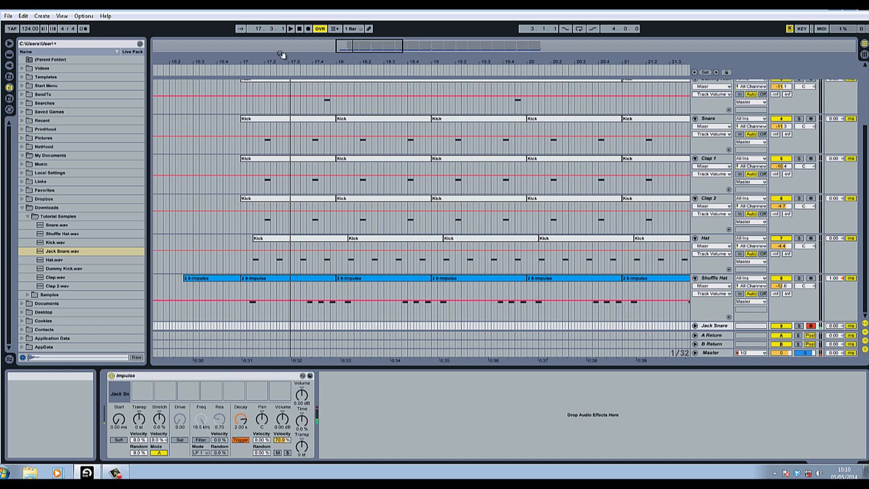
left_click_drag(260, 56, 259, 65)
left_click(231, 69)
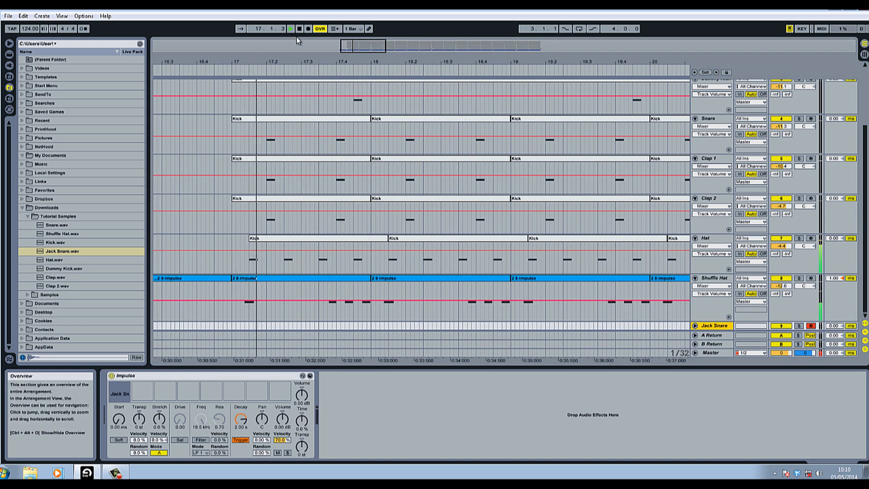
left_click_drag(259, 29, 259, 35)
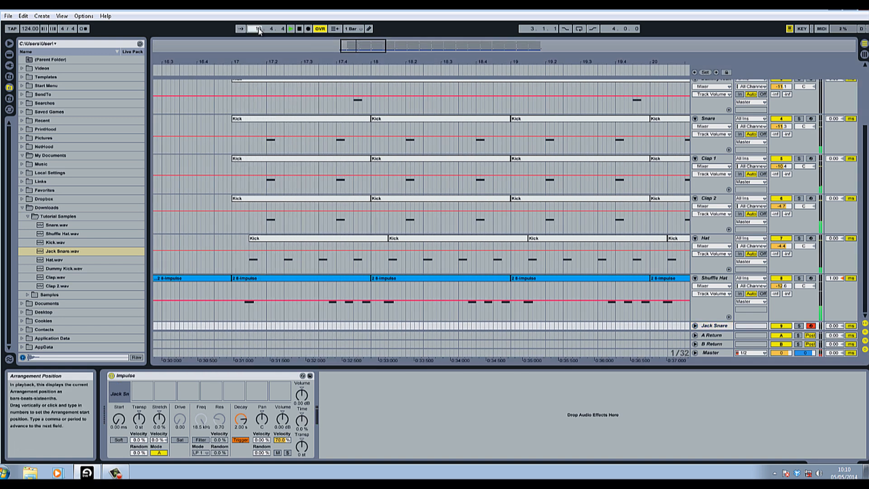
left_click(308, 29)
left_click_drag(291, 64, 292, 60)
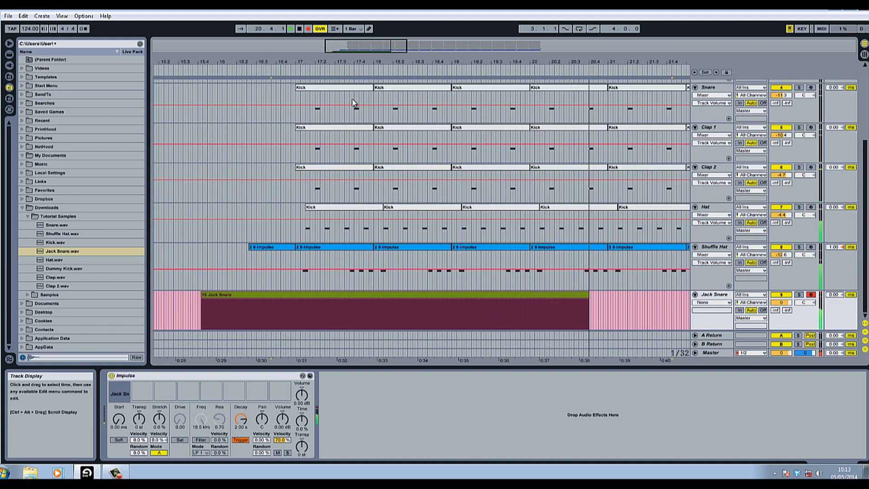
key("space")
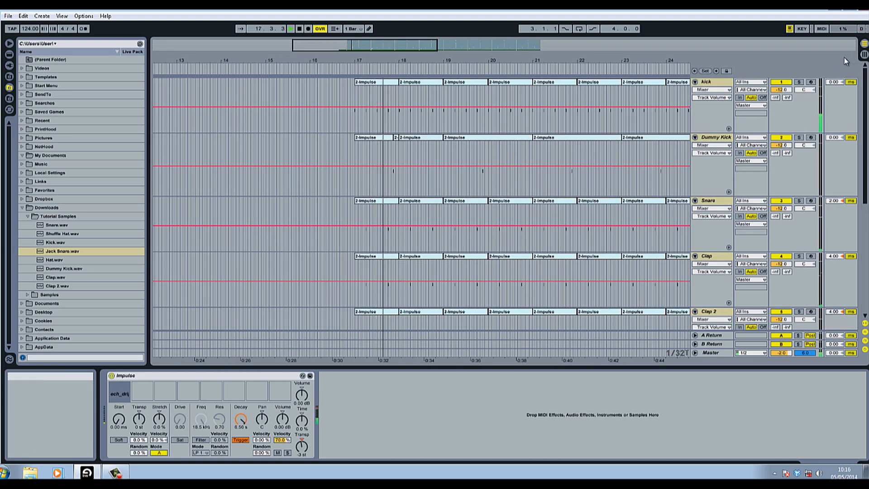
Step: Raise the Kick track's volume fader slightly
left_click_drag(780, 91, 780, 89)
left_click(715, 84)
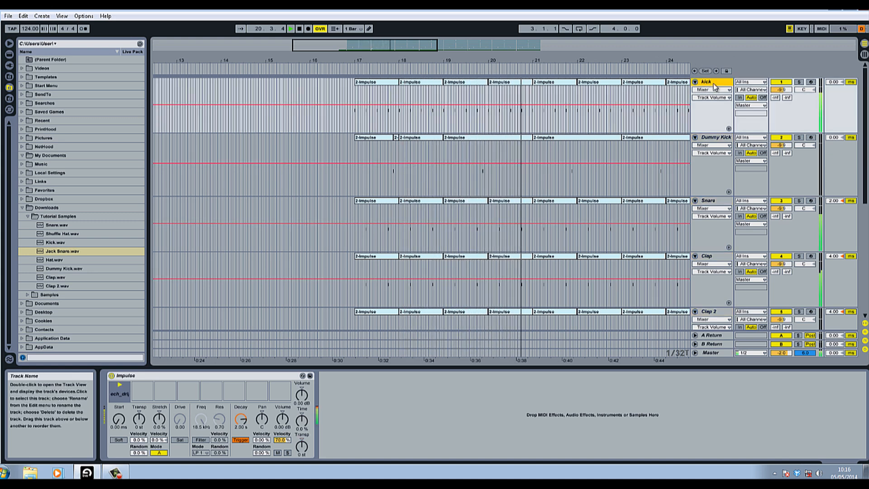
left_click_drag(785, 92, 786, 90)
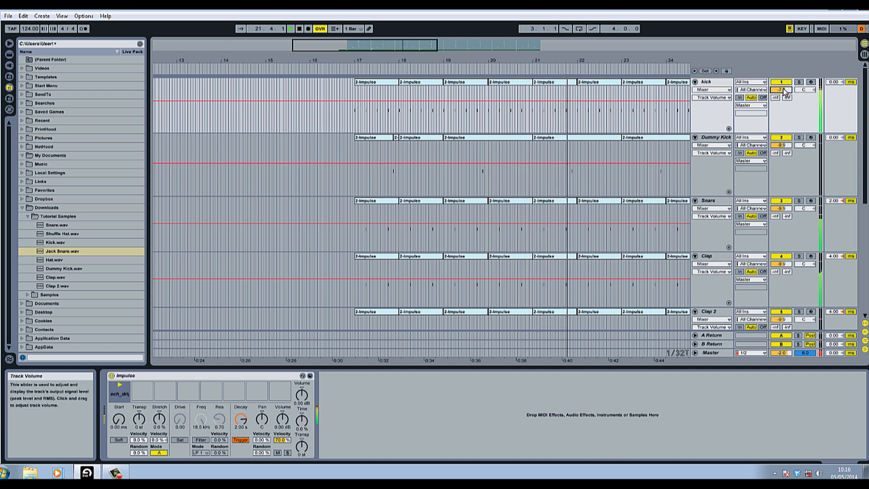
Step: Set the hat track's track delay to -2.00 ms
scroll(792, 237, "down", 3)
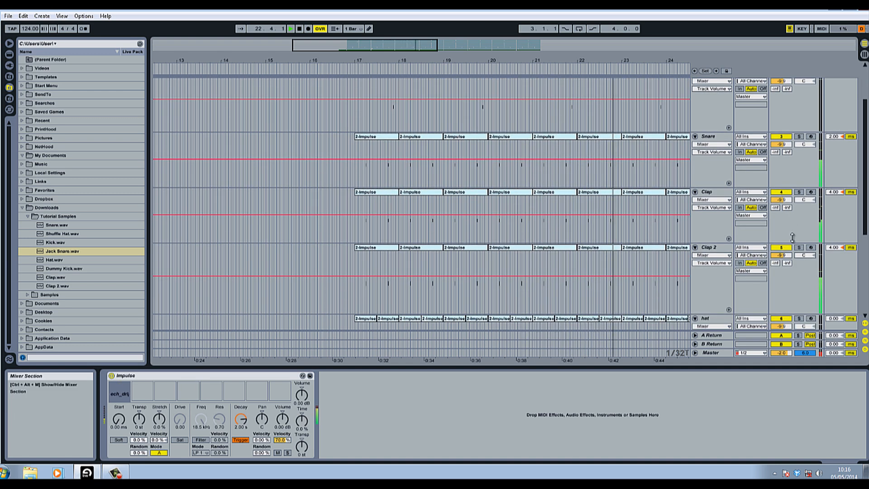
scroll(793, 236, "down", 7)
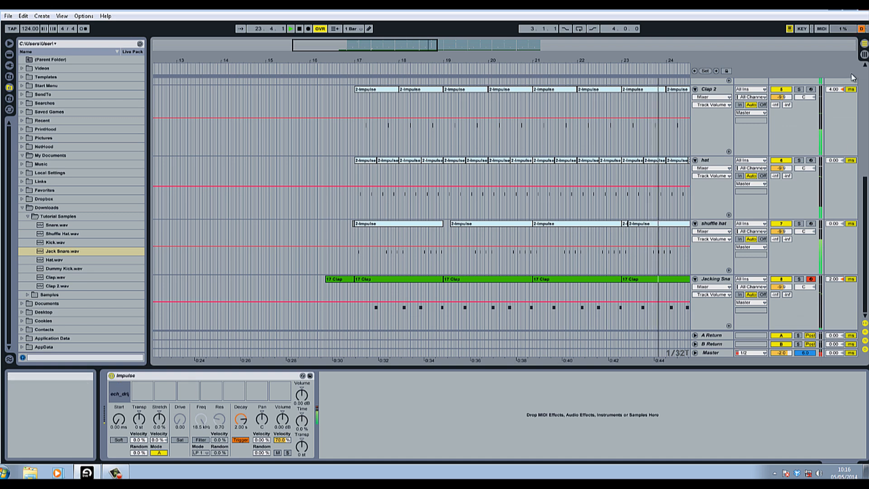
left_click(865, 55)
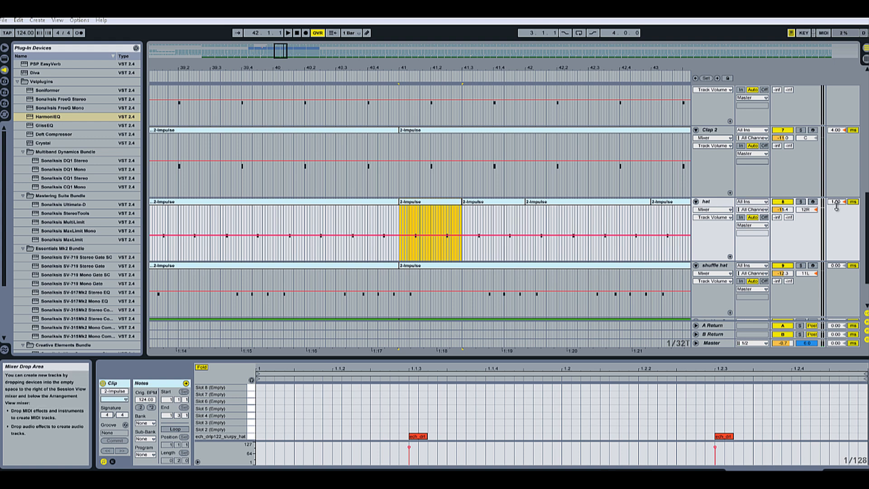
left_click_drag(836, 203, 837, 198)
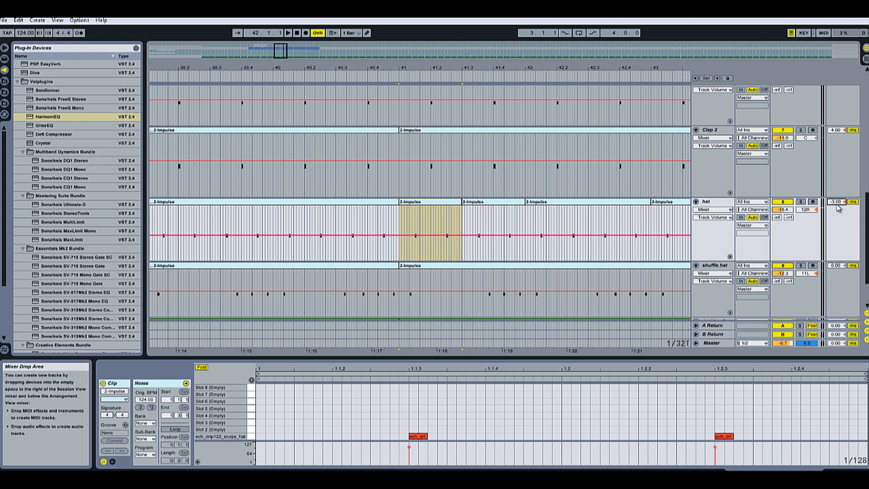
key("Up")
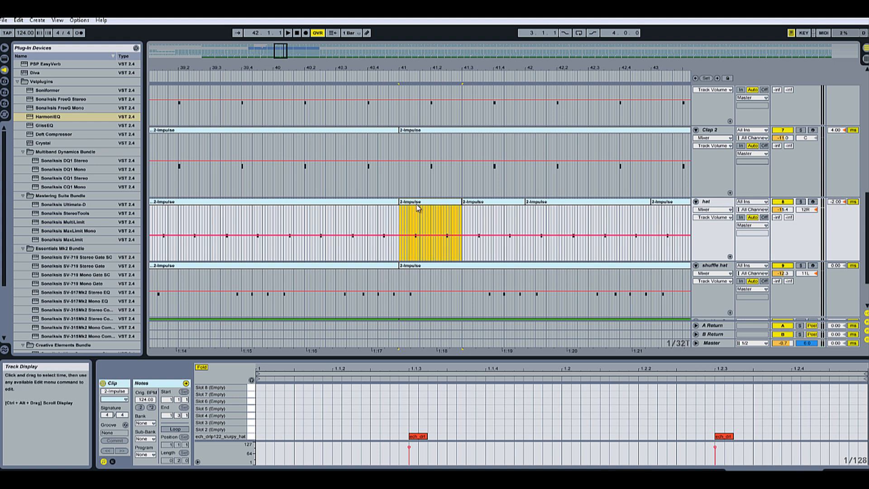
Step: Switch off the note editor's grid and nudge the hat clip's notes slightly off the beat
left_click_drag(413, 437, 423, 439)
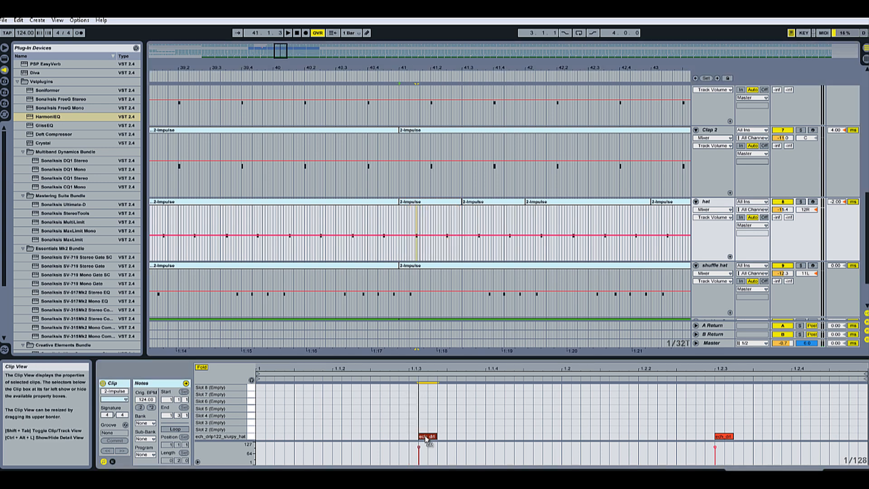
right_click(442, 404)
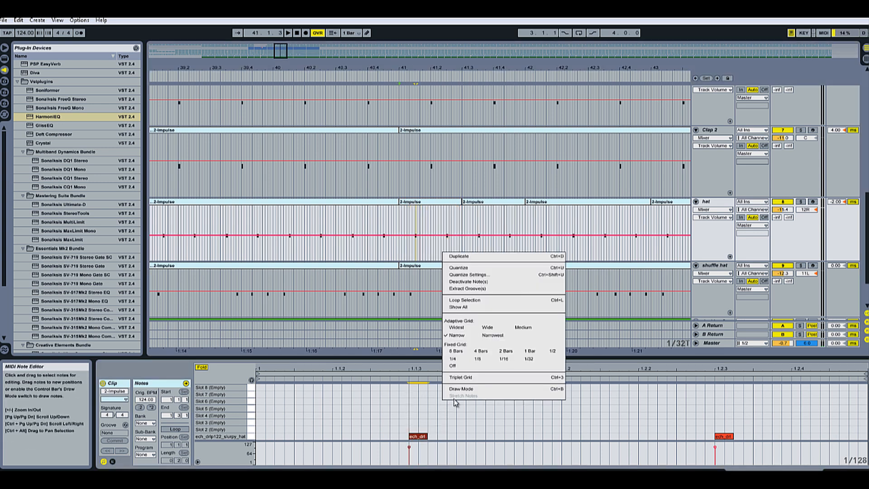
left_click(471, 364)
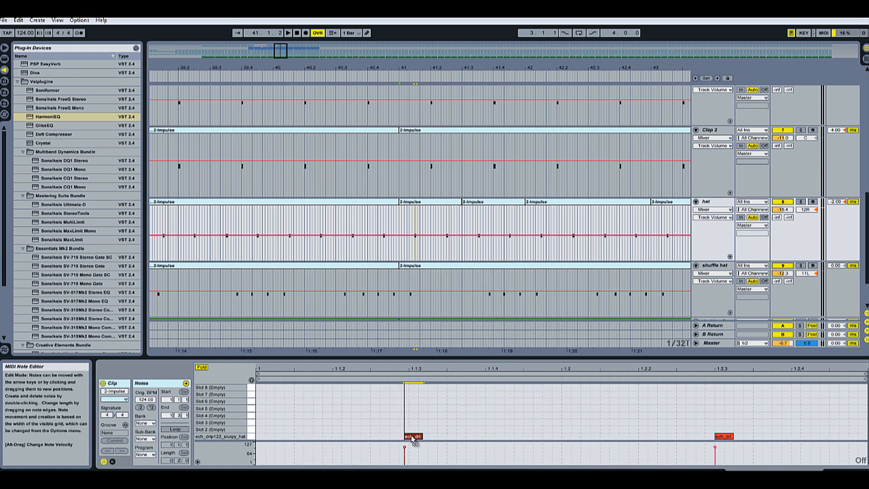
left_click(722, 437)
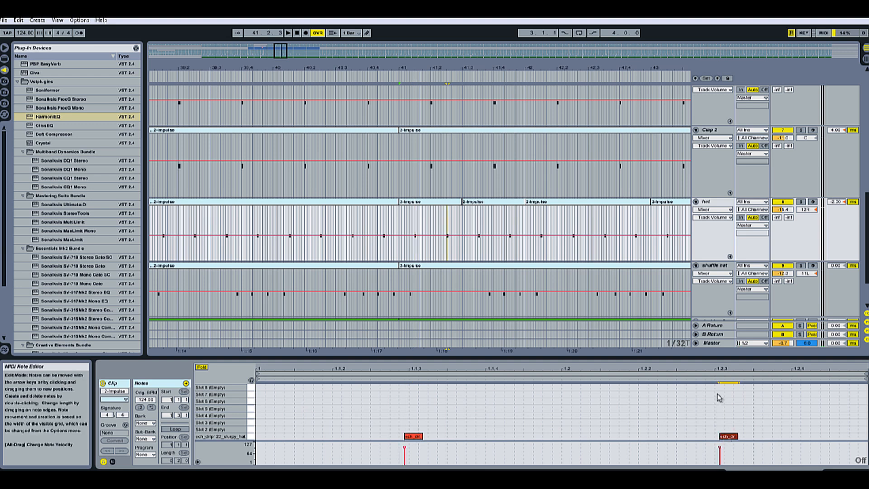
Step: Select a hat clip in the arrangement and duplicate it three times along the hat track
left_click_drag(449, 65, 451, 169)
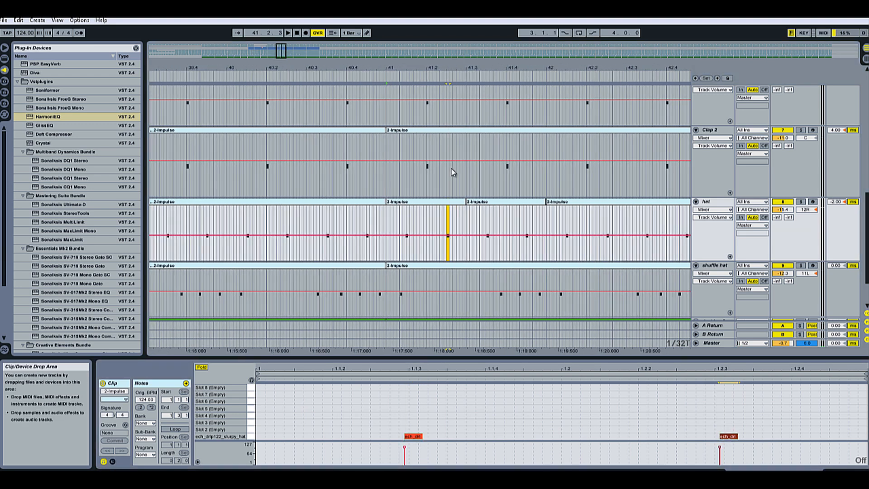
left_click(446, 204)
key("Right")
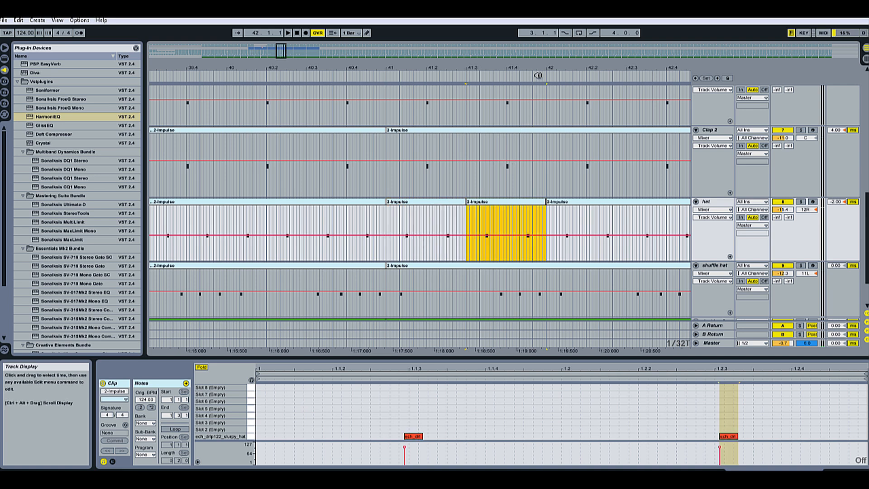
left_click_drag(538, 75, 542, 67)
key("ctrl+d")
key("ctrl+d")
key("ctrl+d")
key("ctrl+d")
key("ctrl+d")
key("ctrl+d")
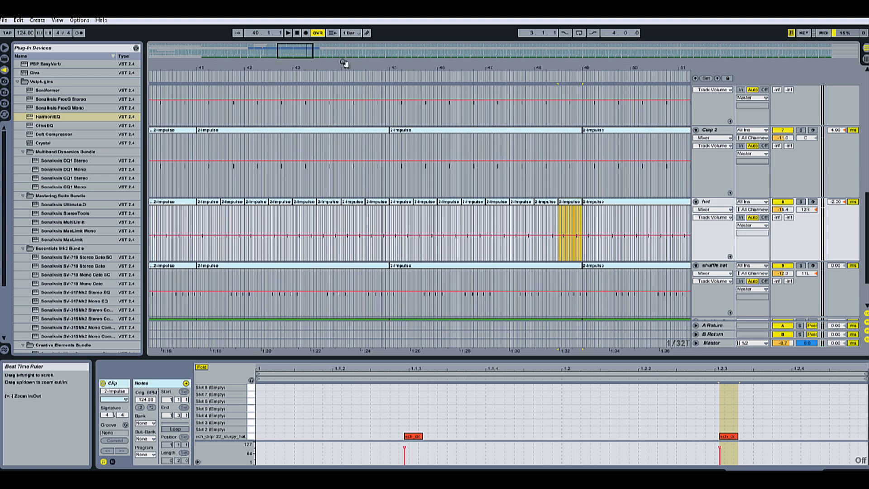
Step: Solo the hat track to audition it on its own
left_click_drag(195, 69, 229, 71)
left_click(801, 201)
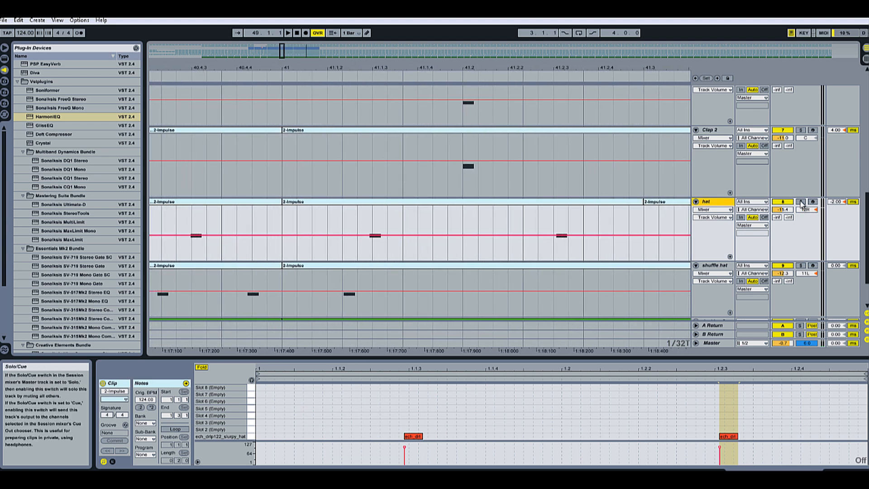
left_click(280, 73)
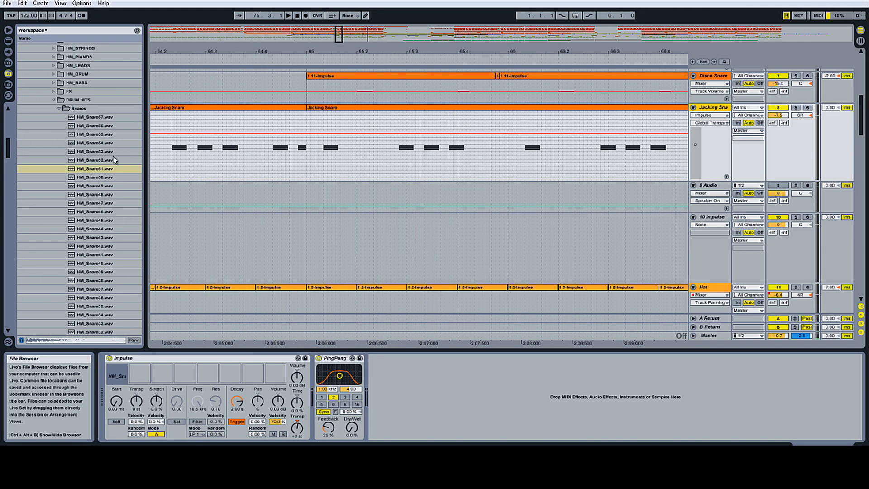
Step: Browse and preview the snare and drum loop samples in the file browser
left_click(104, 171)
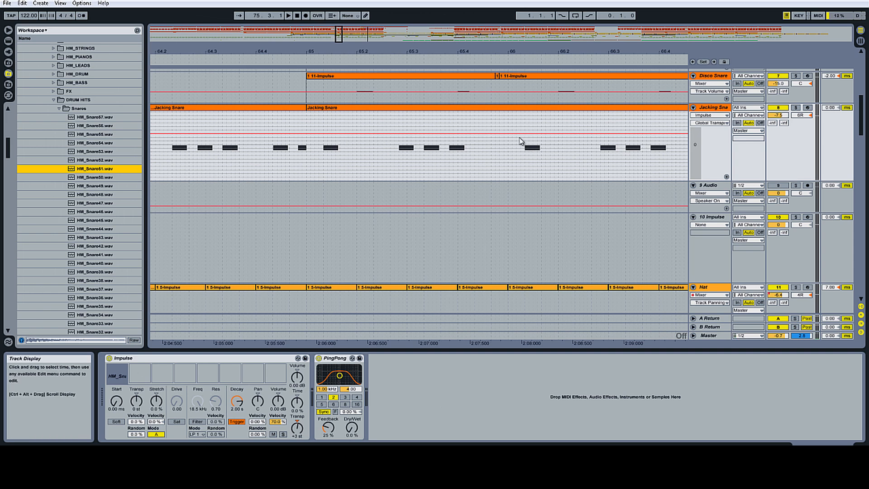
left_click(52, 100)
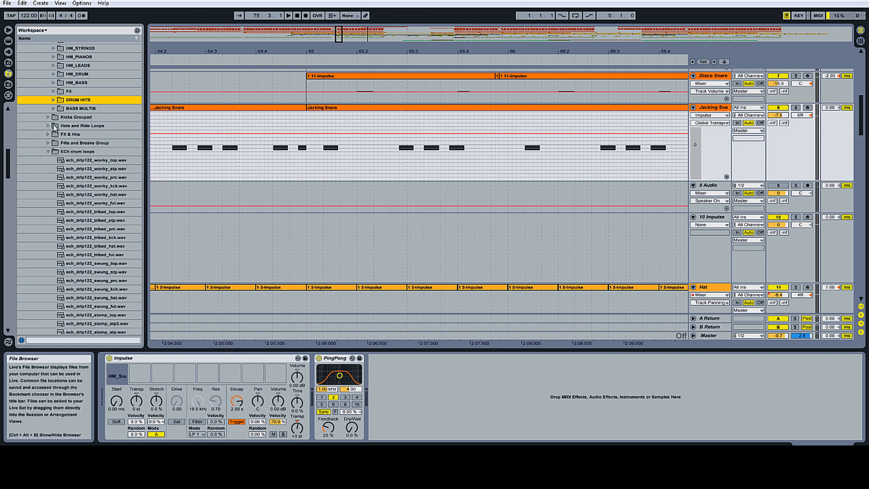
scroll(79, 273, "down", 7)
left_click(80, 283)
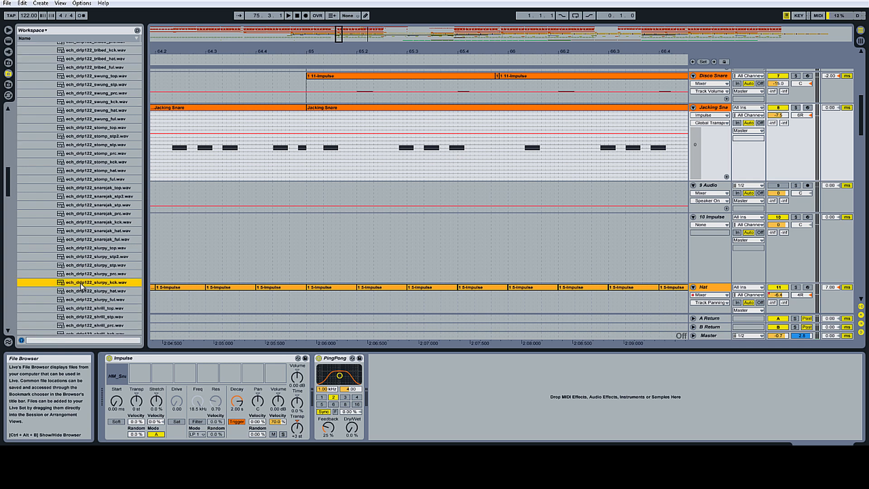
scroll(84, 285, "down", 2)
scroll(86, 286, "down", 2)
left_click(87, 280)
scroll(90, 288, "down", 3)
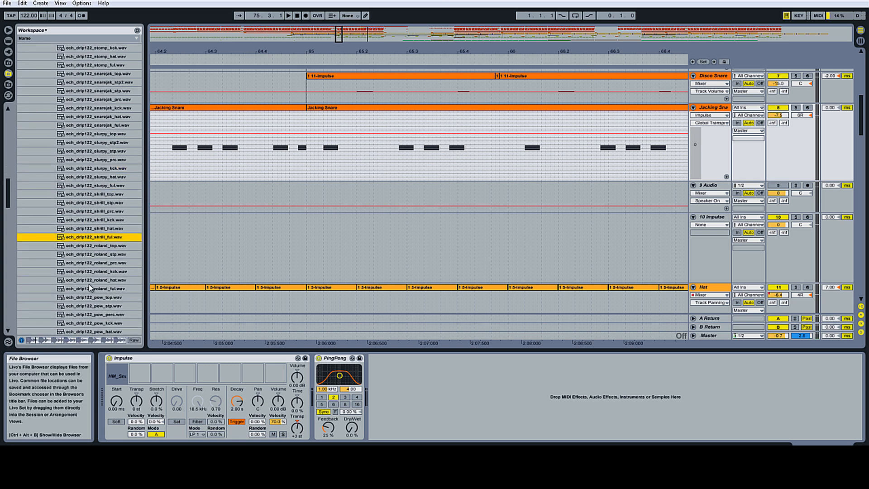
Step: Place ech_drlp122_roland_prc.wav on the empty audio track starting at bar 65
left_click(90, 273)
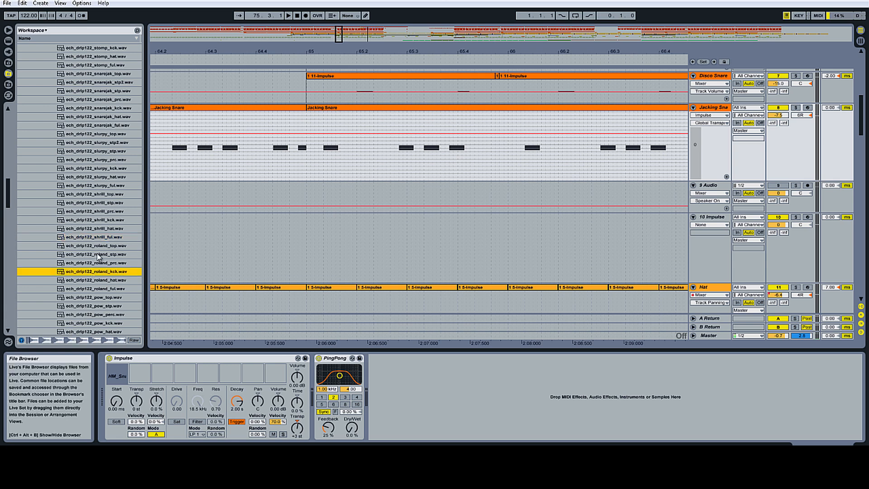
left_click(97, 258)
left_click(99, 263)
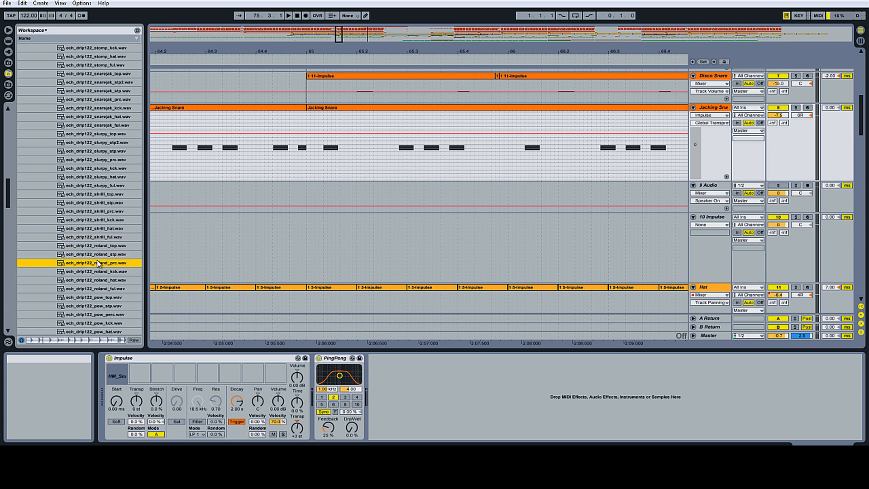
scroll(98, 263, "down", 2)
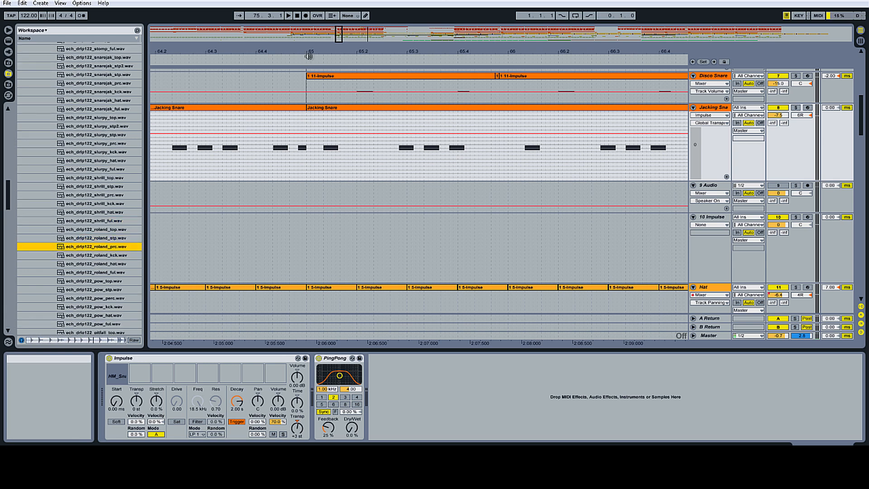
left_click_drag(308, 56, 308, 63)
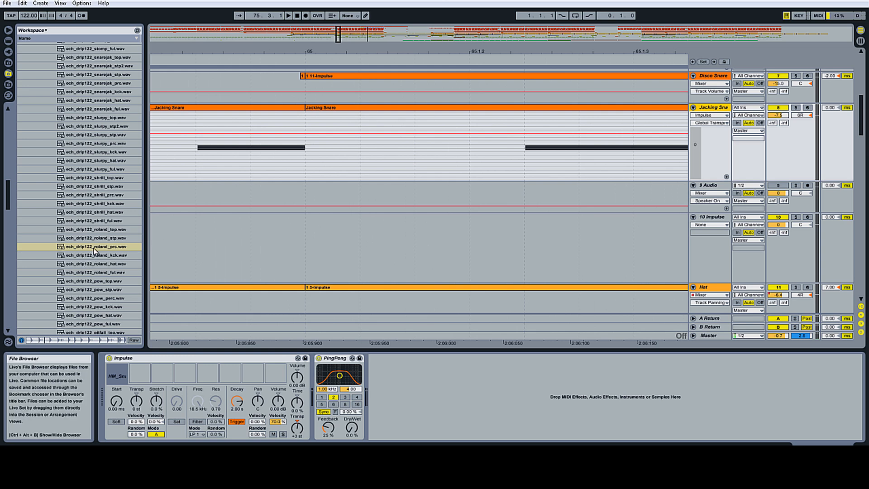
left_click_drag(94, 250, 309, 194)
Step: Set the arrangement grid to 1/32 and play back the new loop
right_click(331, 195)
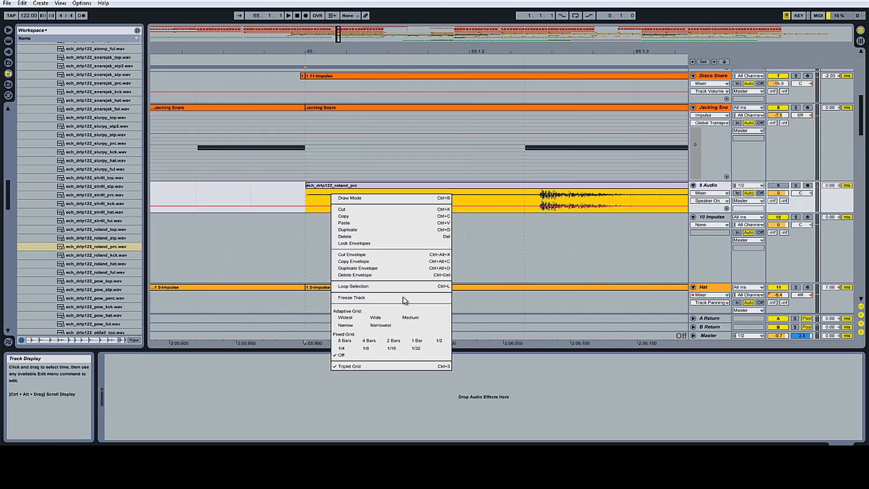
left_click(416, 348)
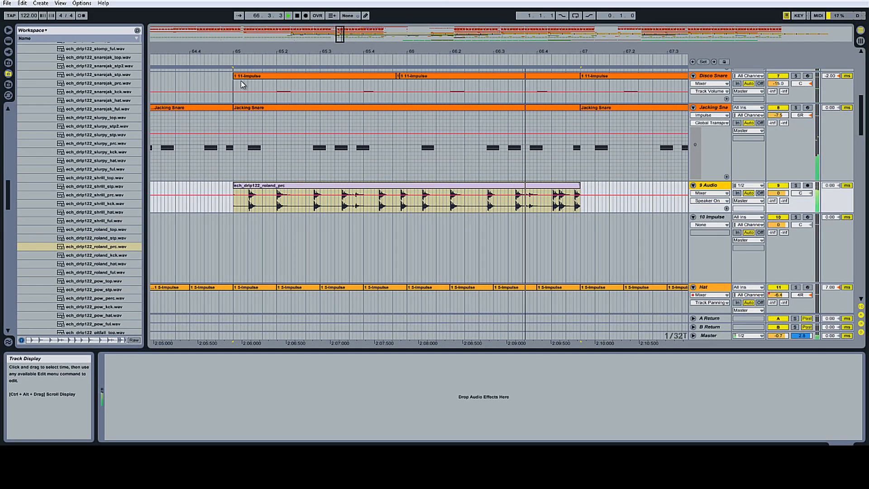
key("space")
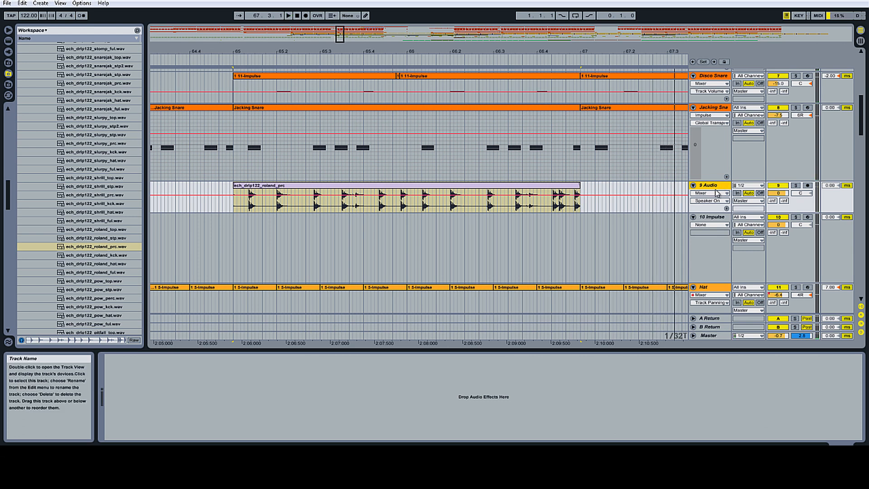
Step: Copy a short section of the Jacking Snare part and paste it onto the 10 Impulse track
left_click(709, 218)
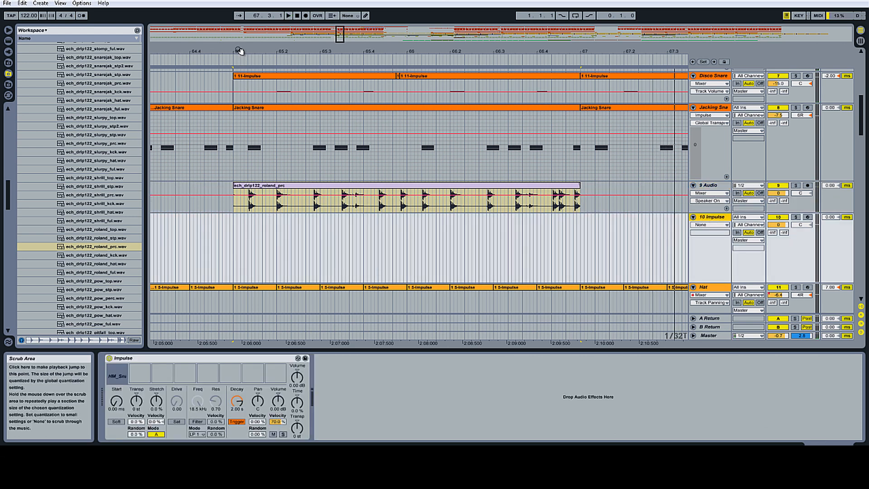
left_click_drag(229, 49, 231, 57)
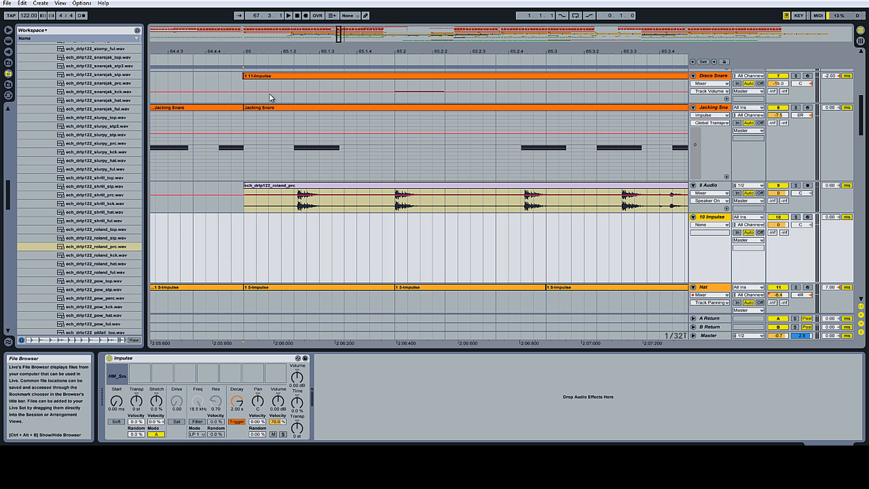
left_click_drag(297, 118, 347, 128)
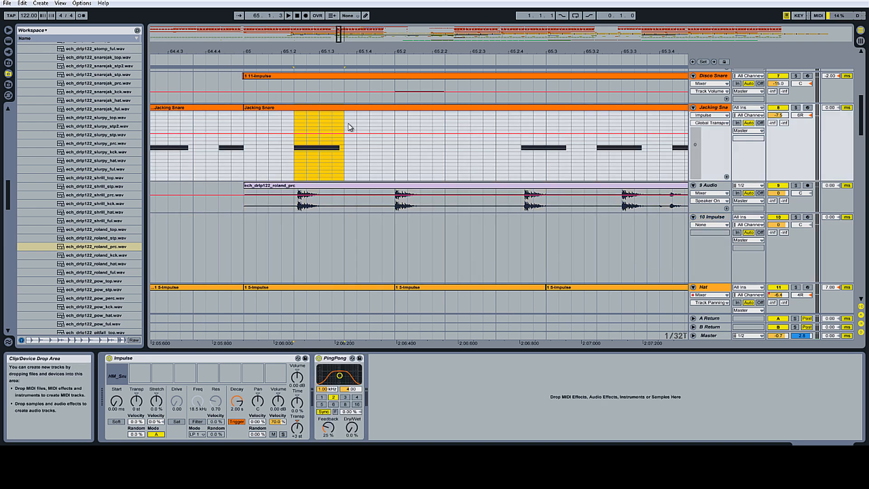
right_click(338, 121)
left_click(350, 148)
left_click(275, 220)
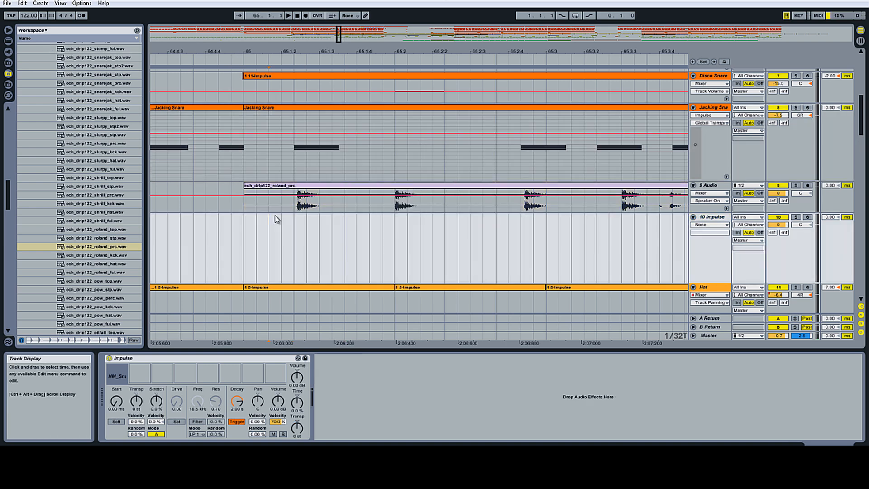
right_click(277, 226)
left_click(298, 234)
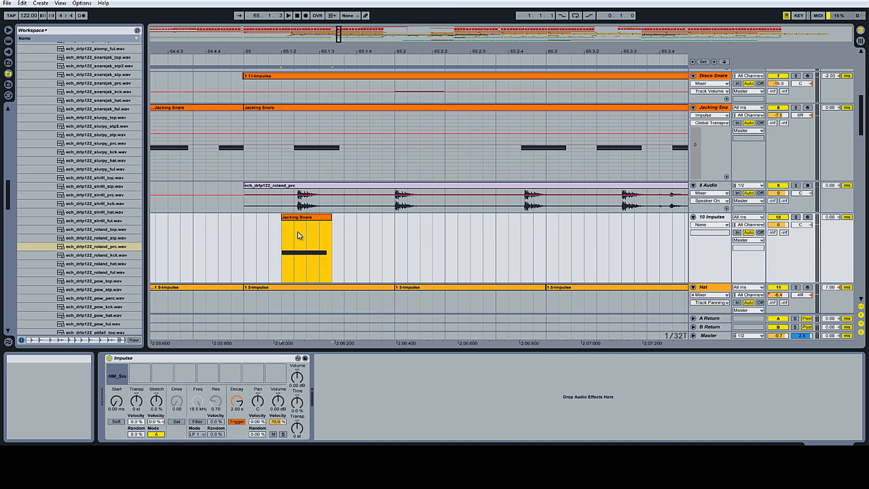
Step: Set the arrangement grid to 1/8, then switch the grid off
right_click(289, 225)
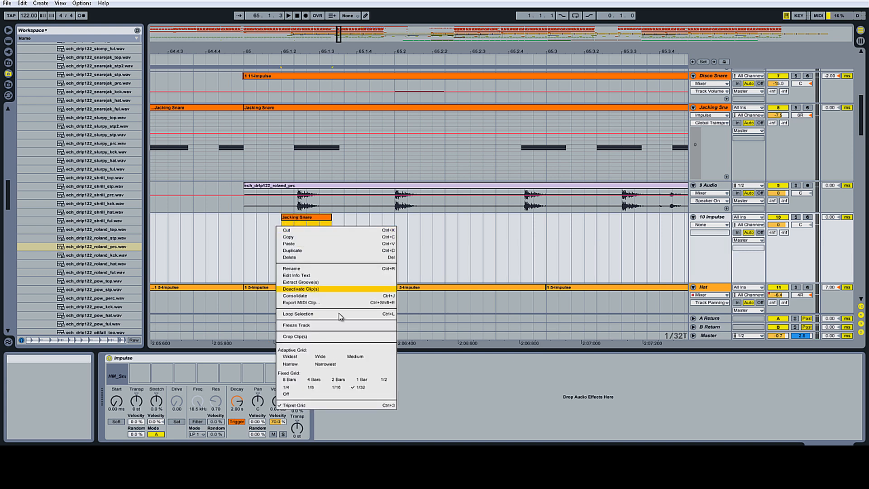
left_click(310, 387)
right_click(305, 280)
left_click(310, 412)
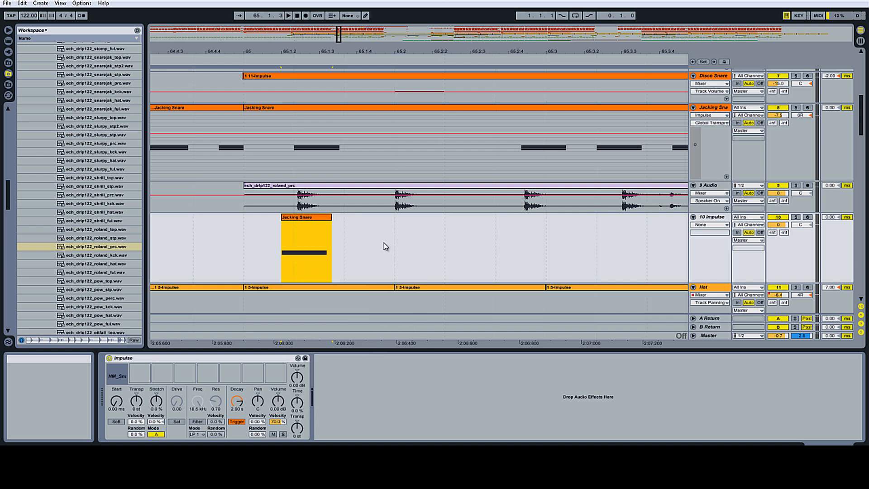
Step: Shift the pasted Jacking Snare clip slightly later and duplicate it several times along the 10 Impulse track
left_click_drag(297, 218, 315, 220)
key("ctrl+d")
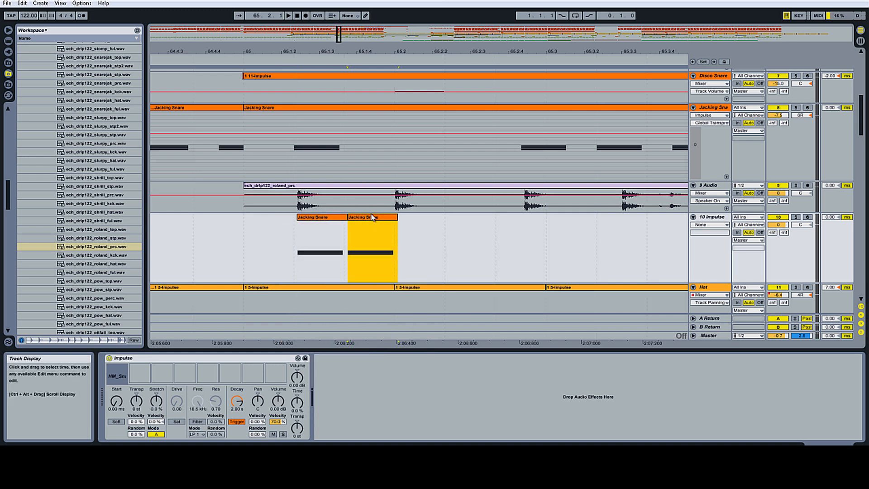
left_click_drag(372, 217, 641, 222)
key("ctrl+d")
key("ctrl+d")
left_click_drag(620, 51, 287, 47)
Step: Move one Jacking Snare clip later on the 10 Impulse track and duplicate it three more times
key("ctrl+d")
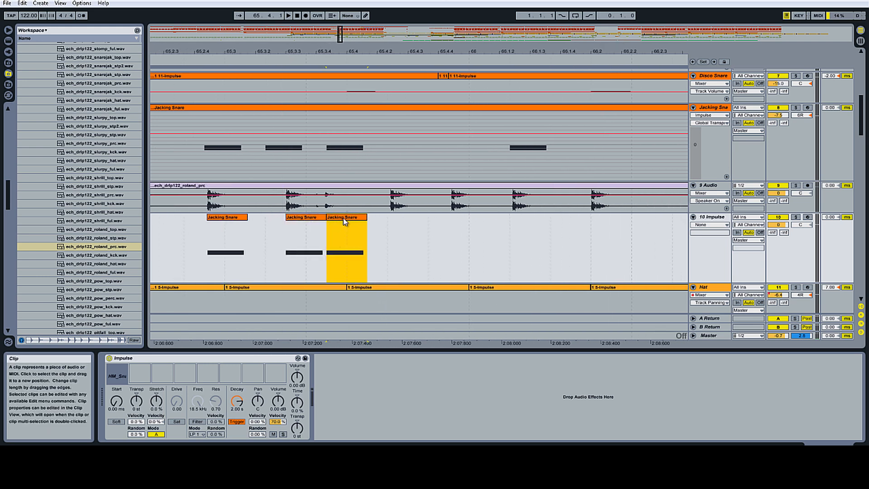
left_click_drag(343, 218, 603, 222)
key("ctrl+d")
key("ctrl+d")
key("ctrl+d")
left_click_drag(595, 191, 595, 189)
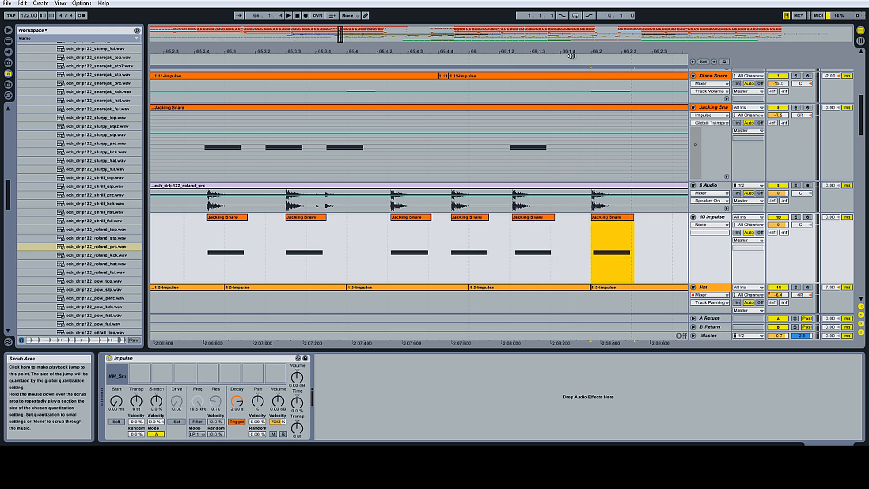
left_click_drag(570, 52, 568, 45)
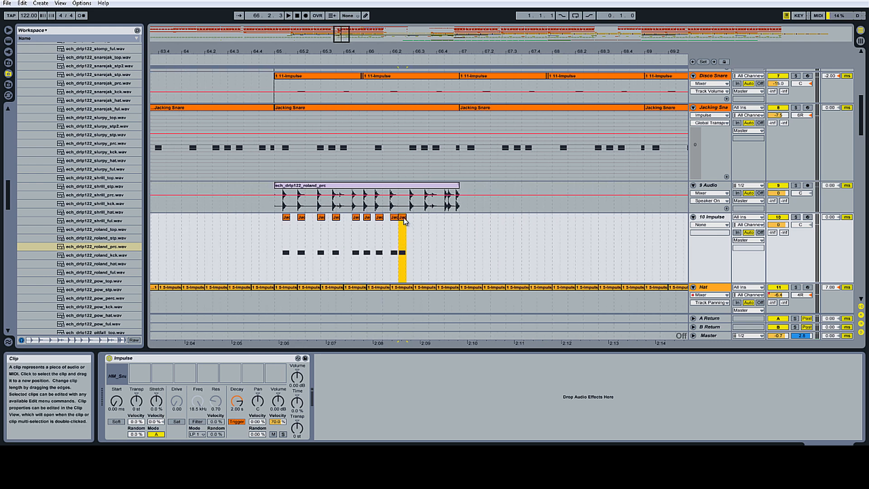
Step: Reposition the final Jacking Snare clips around bar 66 and duplicate the last one twice to complete the fill
left_click_drag(405, 230, 431, 223)
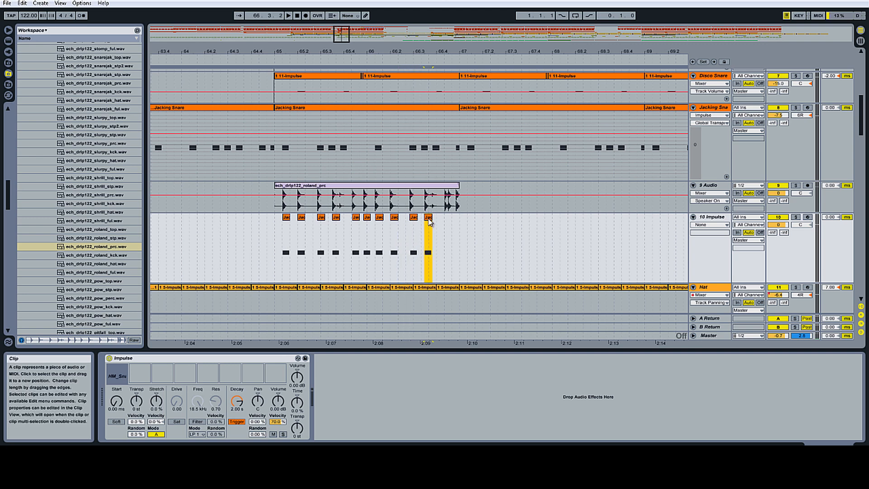
left_click_drag(434, 54, 460, 86)
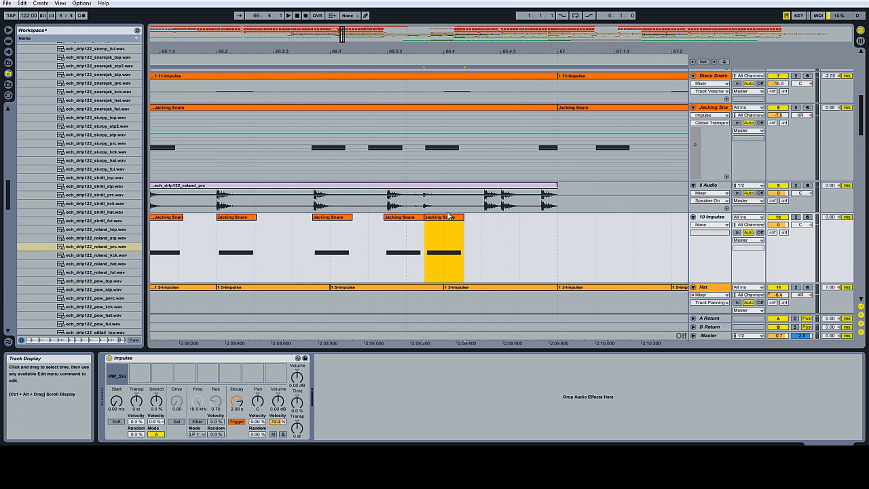
left_click_drag(448, 219, 516, 224)
key("ctrl+d")
key("ctrl+d")
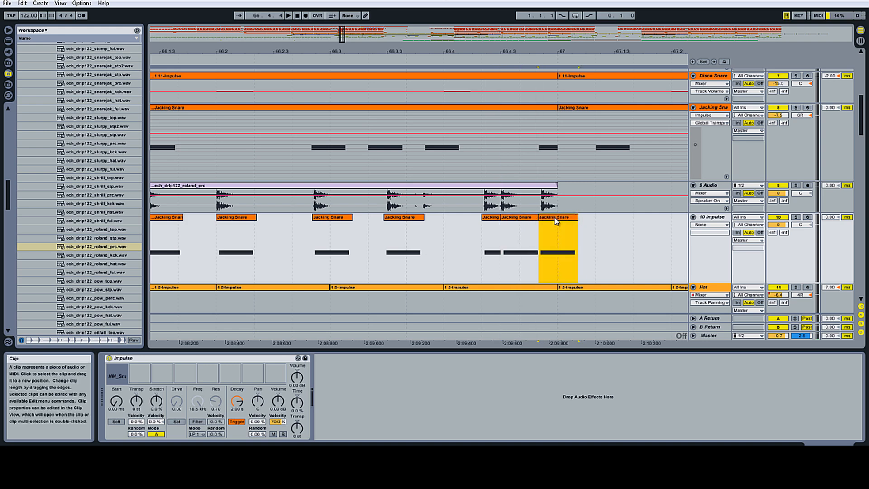
left_click(501, 54)
left_click_drag(500, 50, 491, 43)
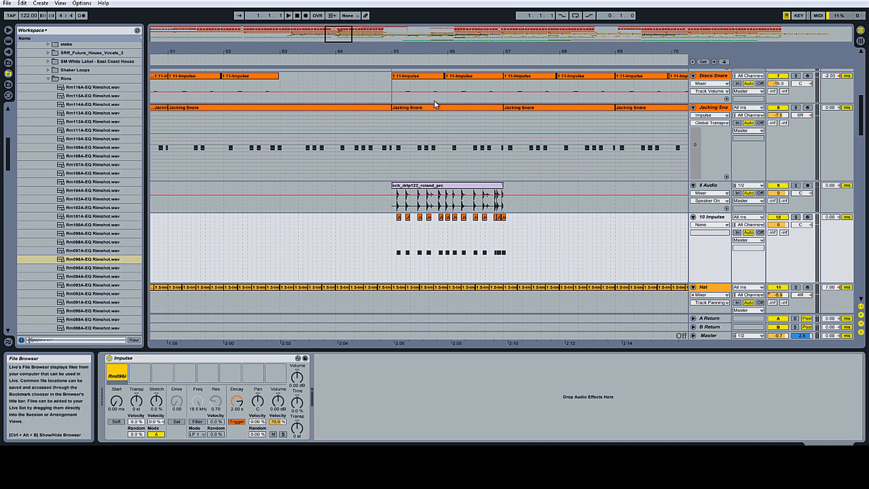
Step: Play the arrangement and solo the 10 Impulse track to audition the snare fill
key("space")
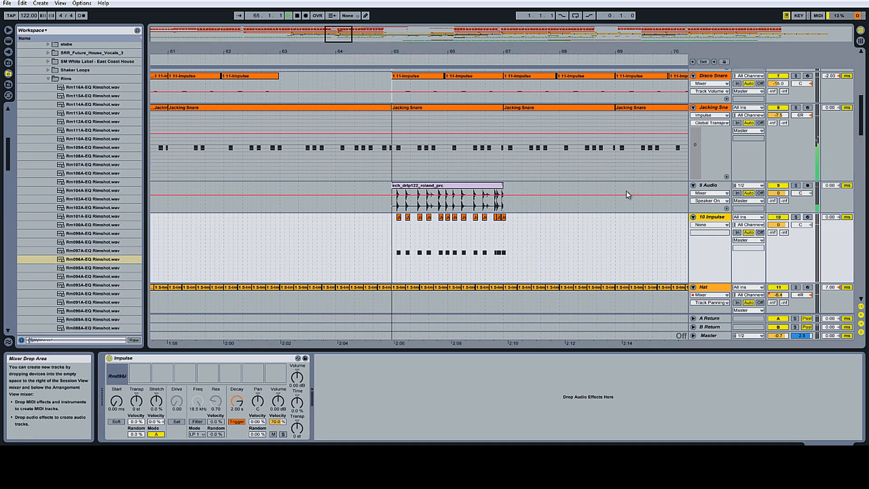
left_click(796, 218)
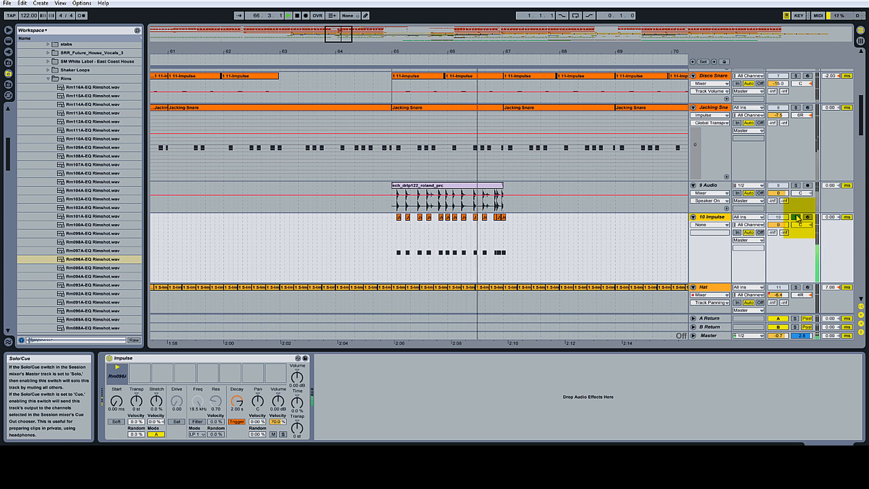
left_click(797, 217)
left_click(779, 186)
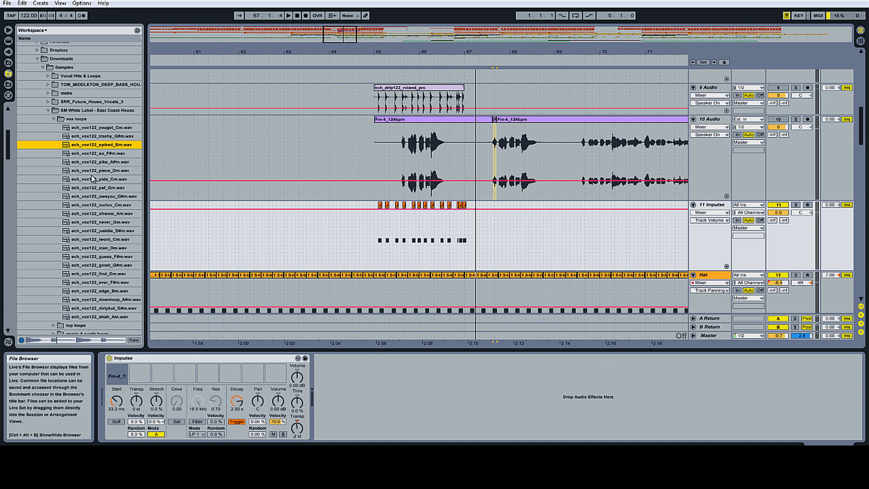
Step: Audition loops in the vox loops folder and add ech_vox122_ahah_Am.wav to the 10 Audio track near bar 65
key("Down")
key("Down")
key("Down")
key("Down")
left_click(96, 204)
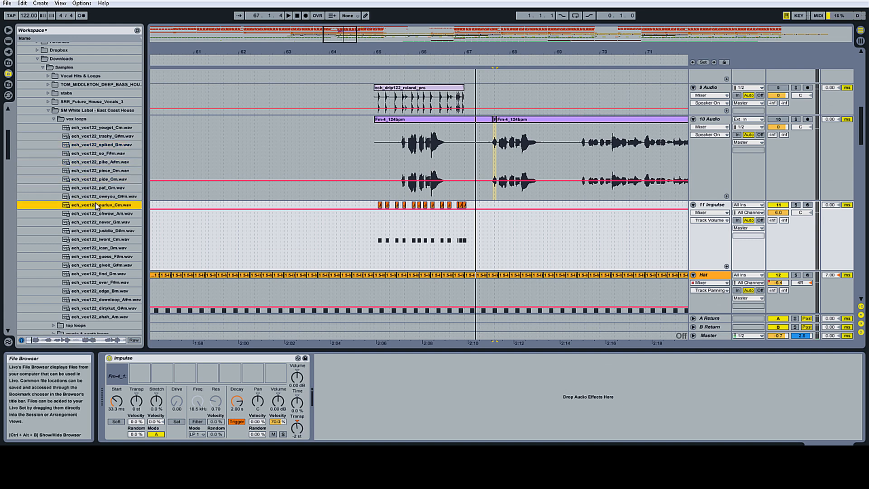
left_click(94, 216)
left_click(92, 249)
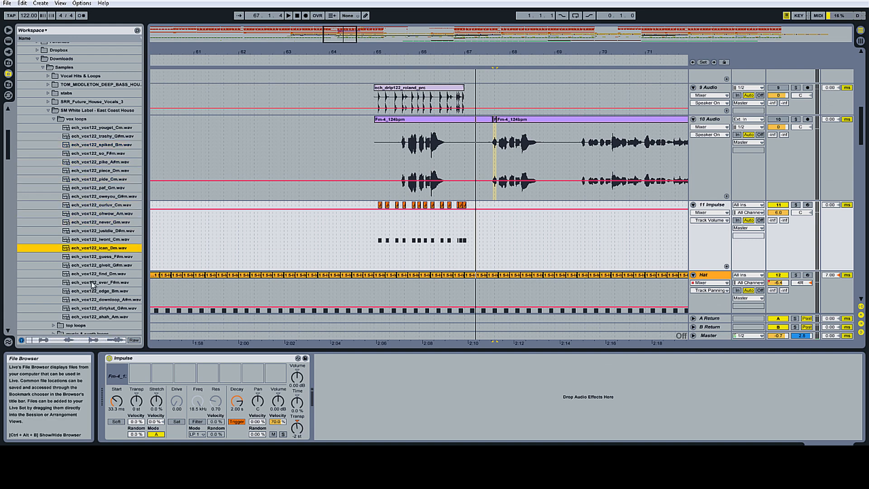
left_click(93, 283)
left_click(91, 291)
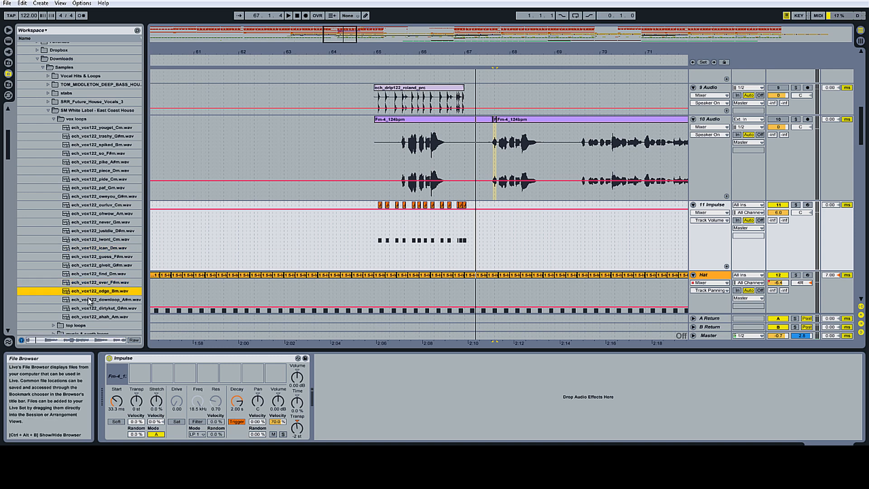
scroll(91, 299, "down", 2)
left_click(88, 293)
left_click(88, 300)
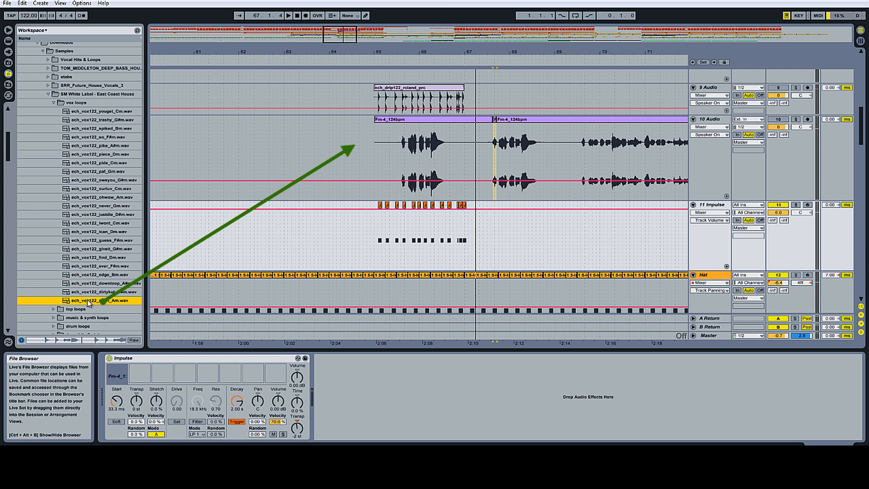
left_click_drag(88, 302, 384, 143)
Step: Split one vocal hit out of the ahah clip and load it into the first sample slot of the 11 Impulse track
left_click_drag(416, 54, 416, 109)
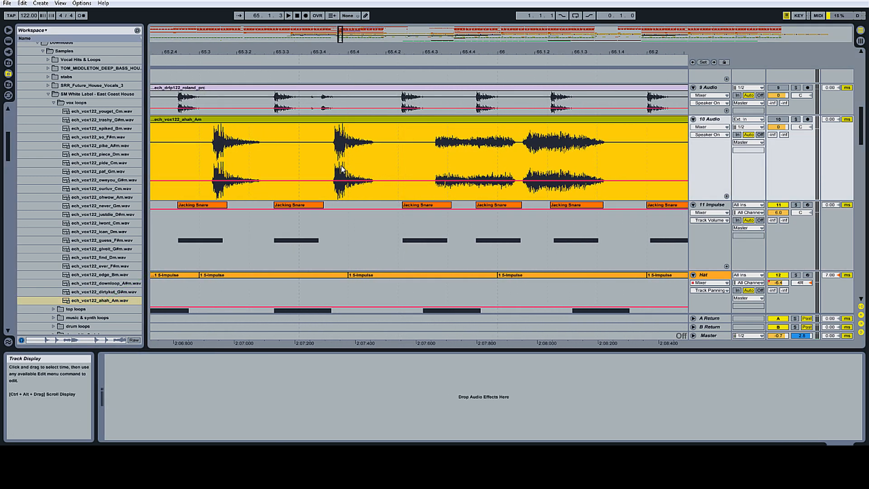
left_click_drag(338, 145, 379, 145)
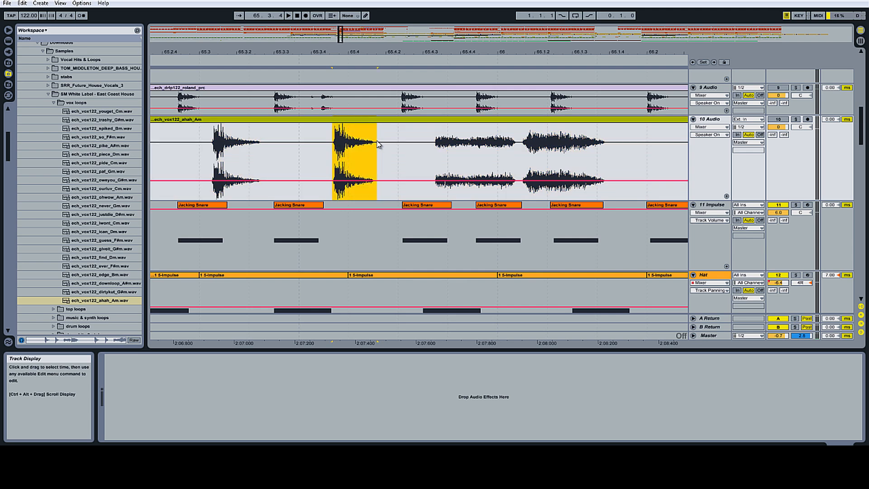
key("ctrl+e")
left_click(709, 205)
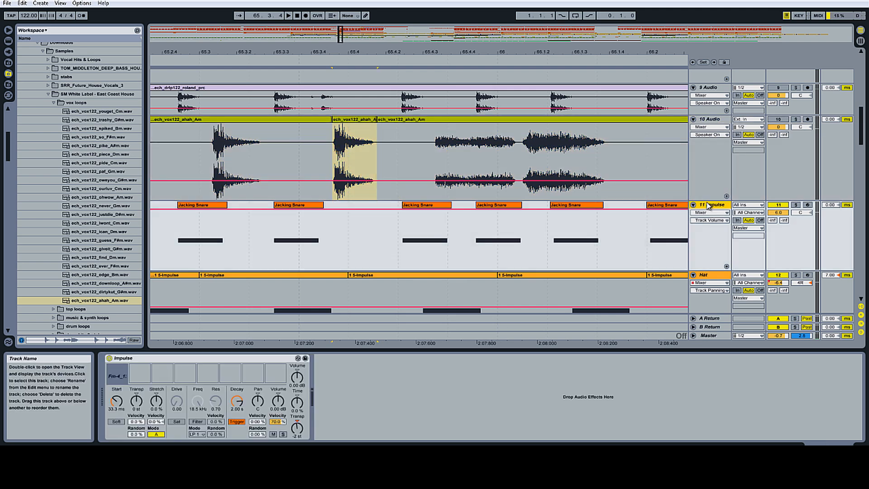
left_click_drag(350, 120, 121, 365)
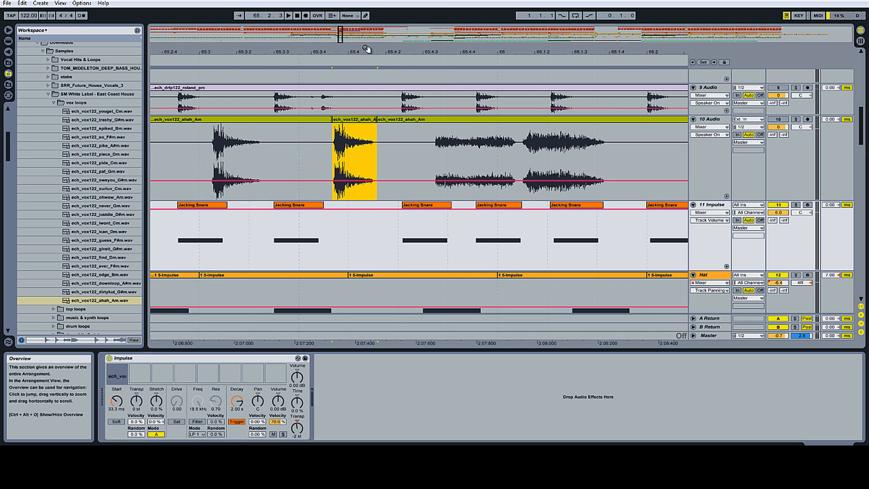
Step: Audition the vocal section and set the arrangement grid to 1/32T
left_click_drag(367, 50, 368, 33)
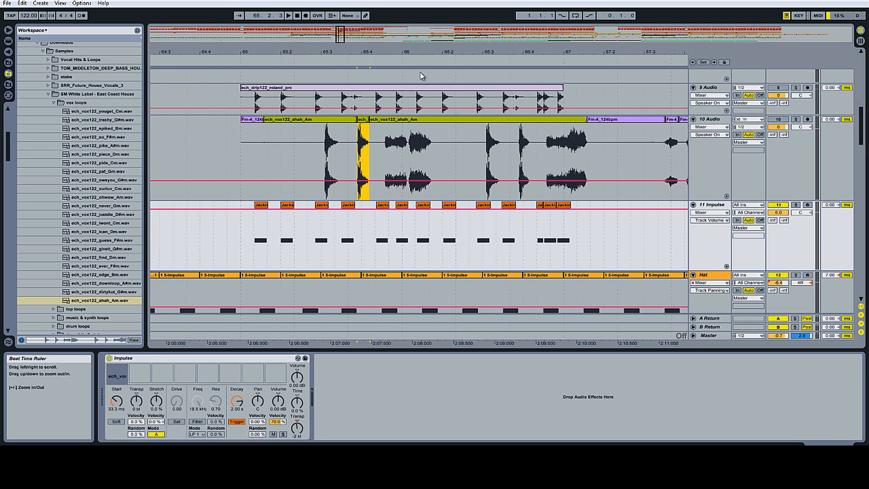
left_click(237, 60)
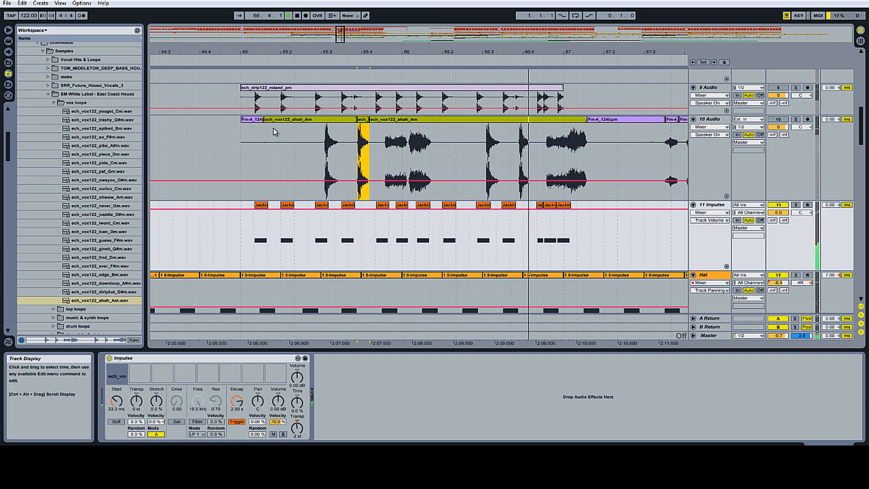
left_click_drag(516, 53, 512, 44)
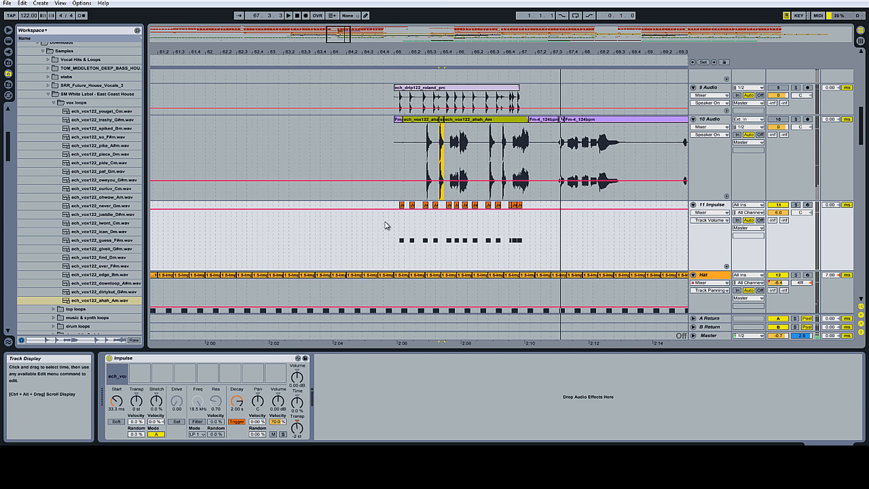
key("space")
right_click(382, 221)
left_click(476, 310)
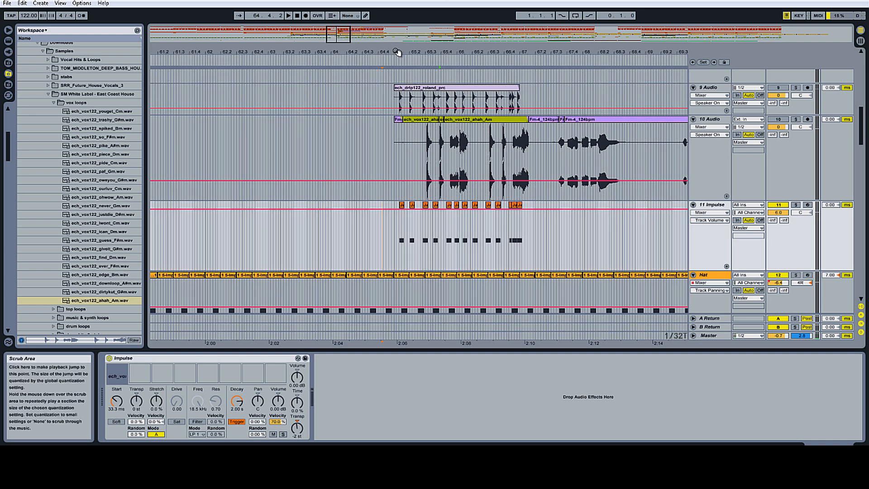
Step: Select the Jacking Snare fill around bar 66 on the 11 Impulse track and duplicate it three times
left_click_drag(389, 54, 389, 163)
left_click_drag(374, 219, 796, 233)
left_click_drag(552, 51, 545, 23)
left_click_drag(428, 52, 411, 174)
left_click(404, 228, "shift")
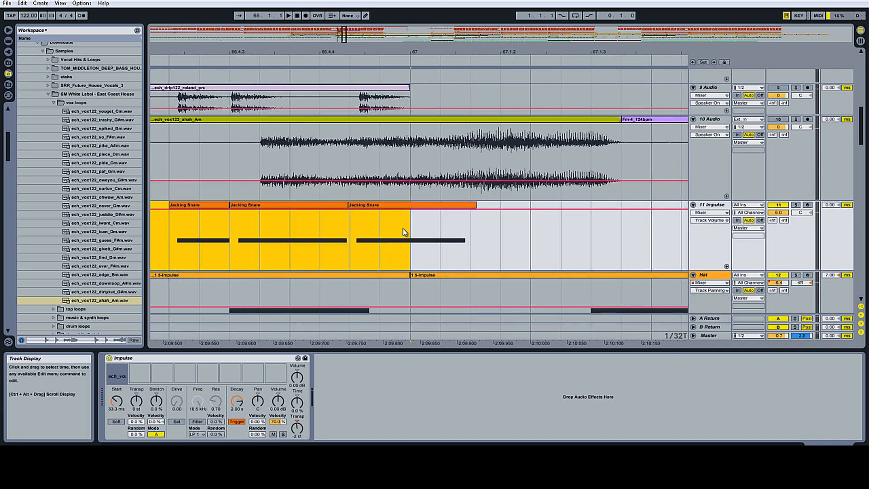
key("ctrl+d")
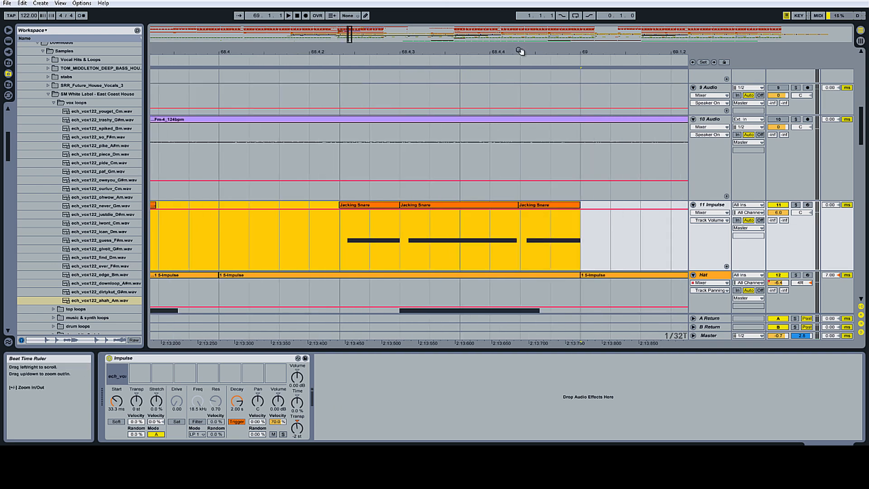
left_click_drag(520, 52, 416, 53)
key("ctrl+d")
key("ctrl+d")
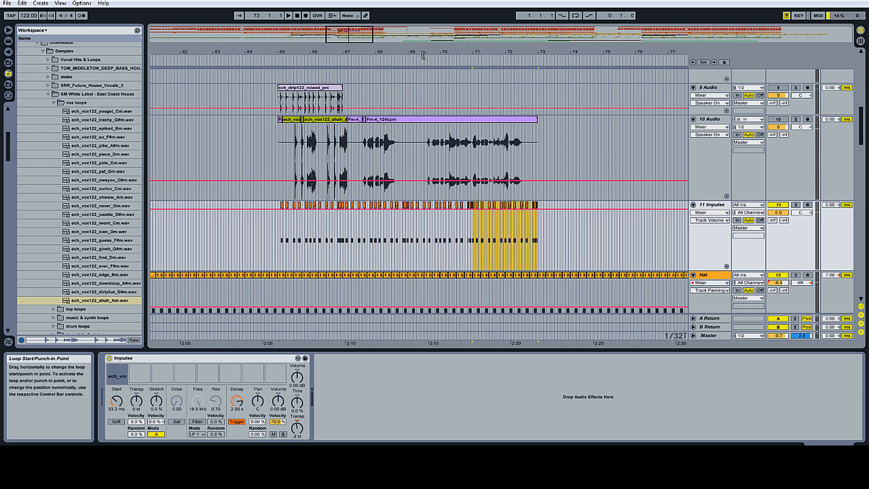
Step: Play back the arrangement from about bar 65 to hear the duplicated fills
left_click_drag(271, 51, 272, 68)
left_click(286, 63)
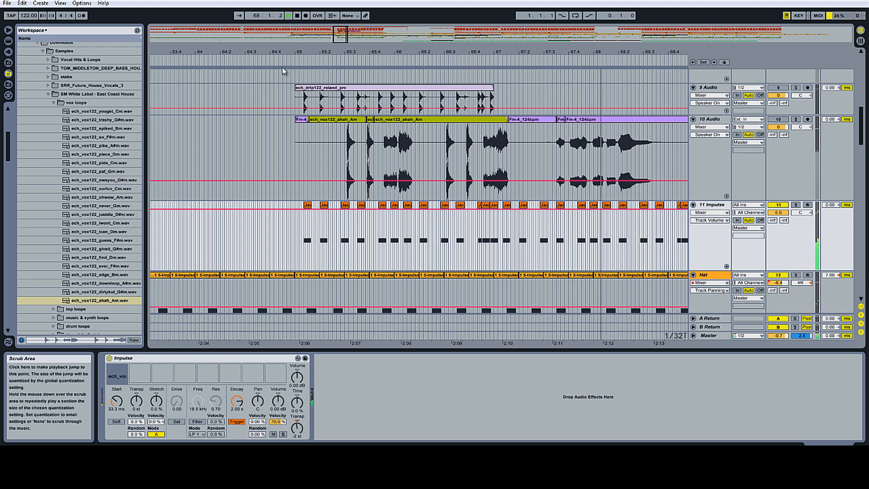
scroll(344, 136, "up", 4)
scroll(357, 150, "down", 5)
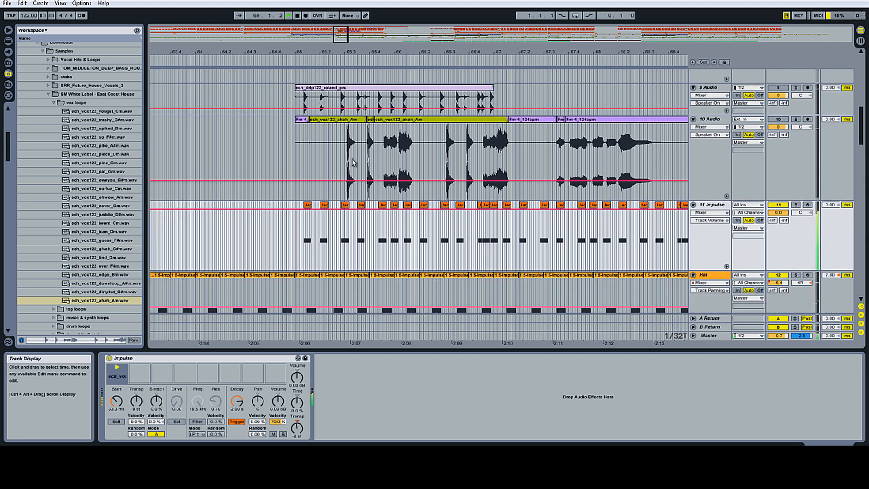
left_click_drag(563, 50, 337, 53)
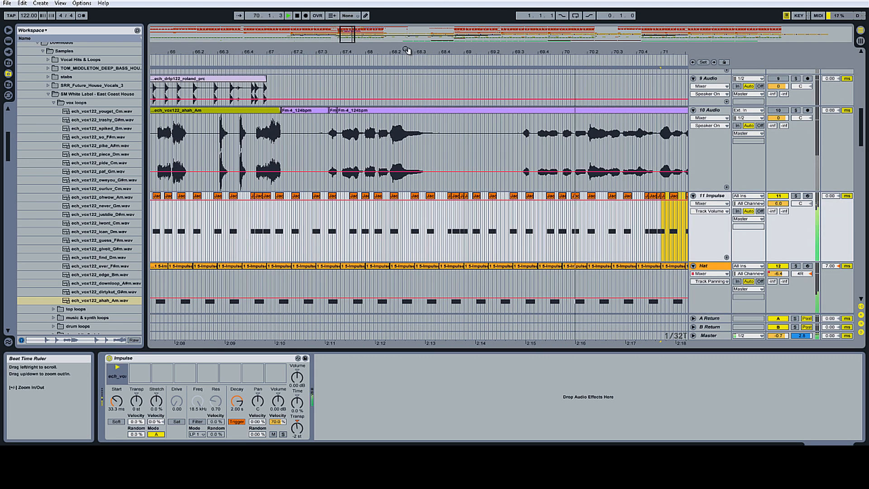
left_click_drag(477, 53, 468, 61)
key("space")
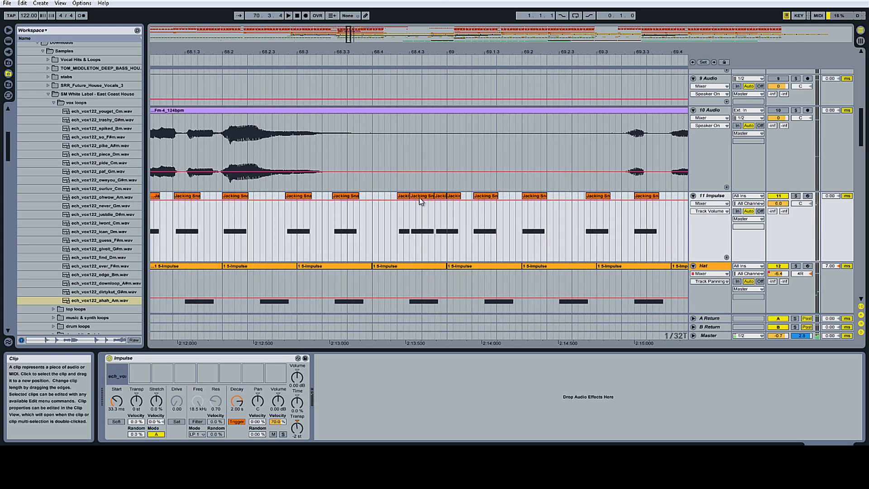
Step: Rearrange the Jacking Snare clips near bar 68.4 on the 11 Impulse track, deleting two and shifting one
left_click_drag(419, 197, 381, 197)
right_click(405, 199)
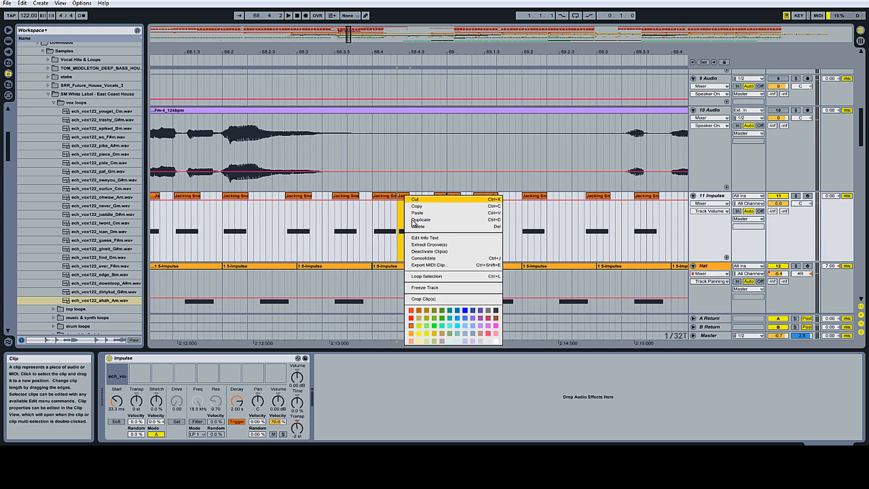
left_click(419, 225)
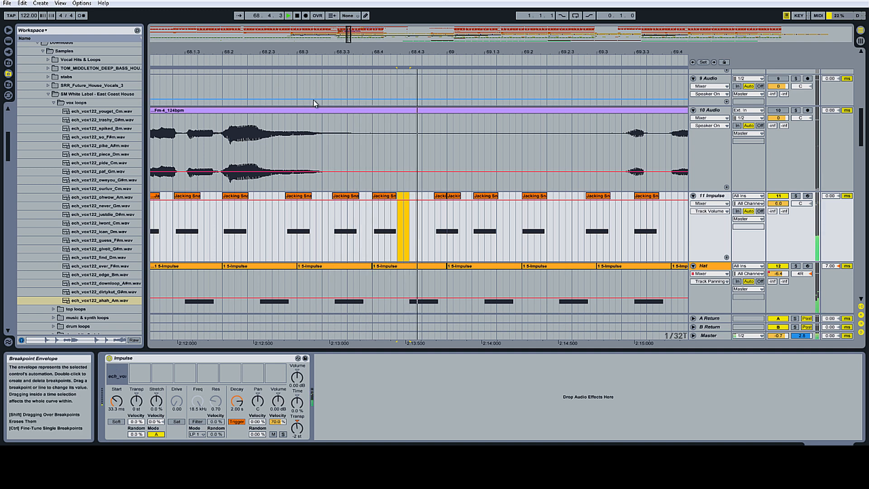
left_click(380, 197)
right_click(379, 197)
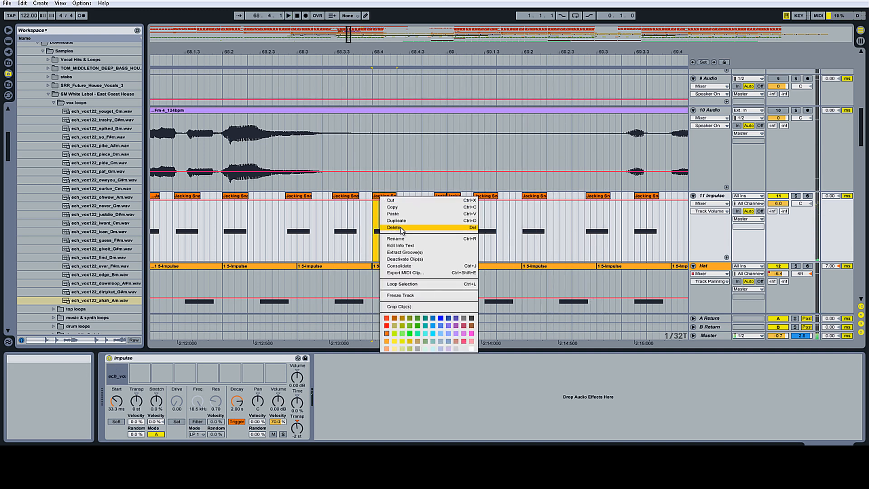
left_click(417, 227)
left_click_drag(409, 197, 421, 199)
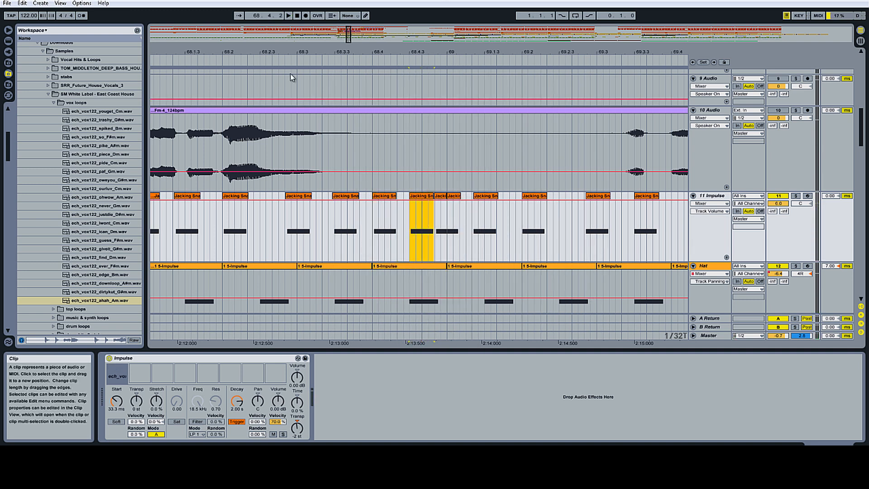
Step: Set the vocal slot's transpose to +2 st and lower the 11 Impulse track volume to -4.8 dB
left_click(239, 59)
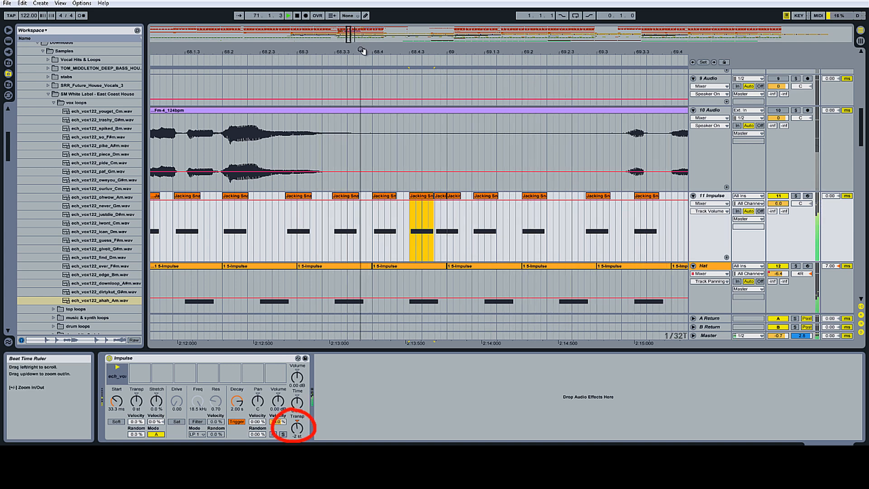
left_click_drag(364, 52, 365, 22)
left_click_drag(295, 431, 295, 426)
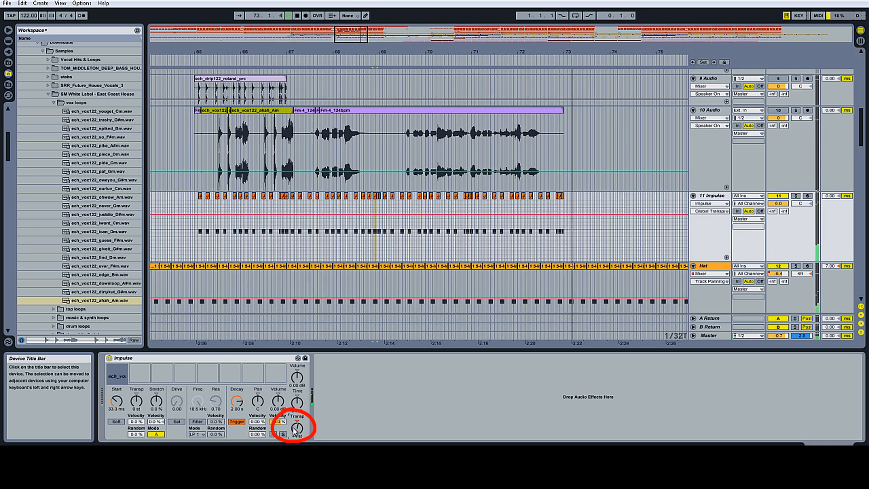
left_click_drag(295, 431, 295, 433)
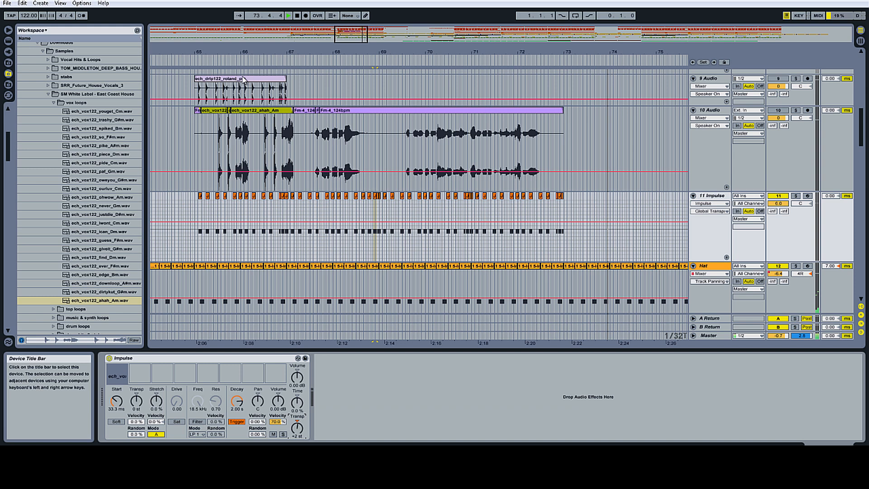
left_click(194, 60)
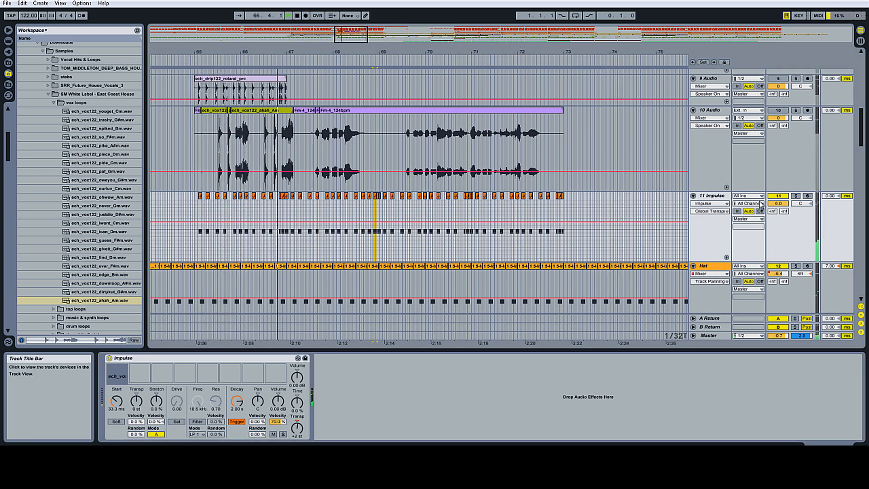
left_click_drag(787, 206, 788, 203)
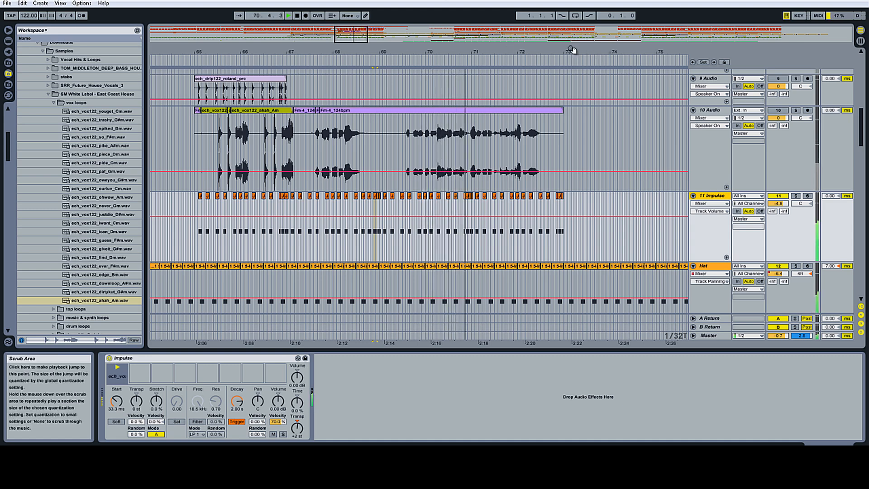
Step: Move a Jacking Snare clip later to about bar 72.4 on the 11 Impulse track
left_click_drag(572, 51, 571, 91)
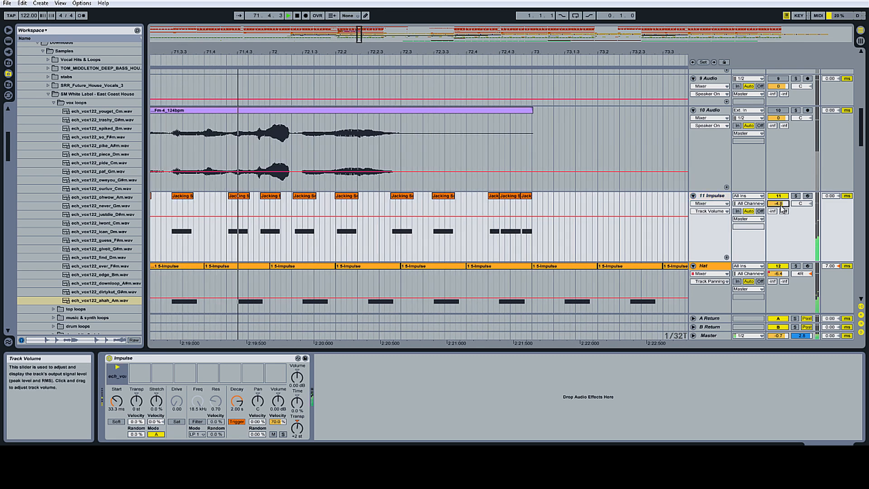
left_click_drag(536, 48, 535, 52)
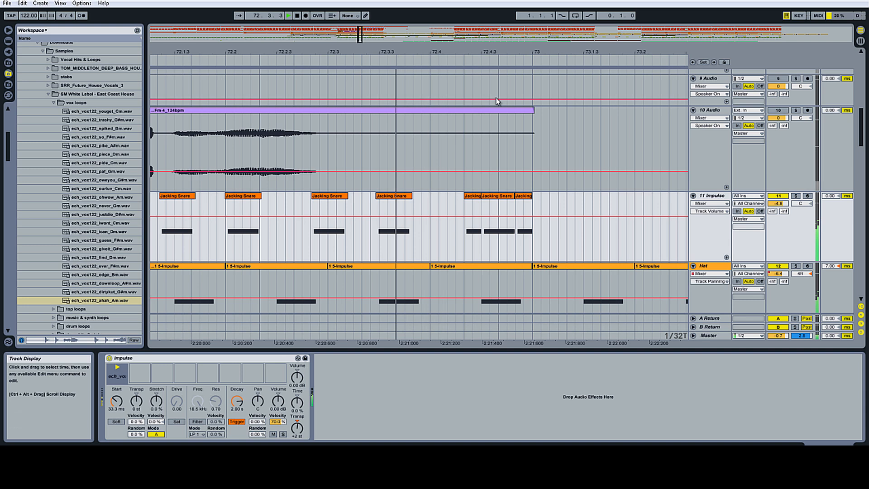
left_click_drag(378, 210, 449, 200)
right_click(402, 208)
left_click(418, 246)
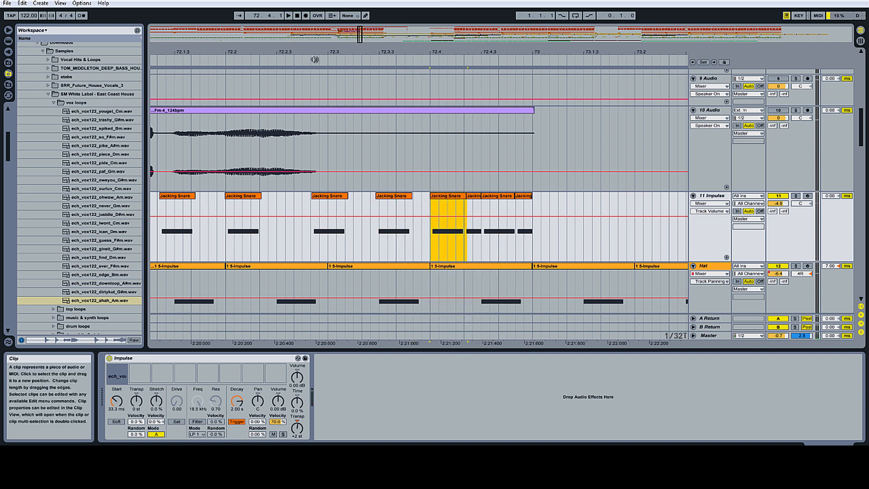
left_click(257, 51)
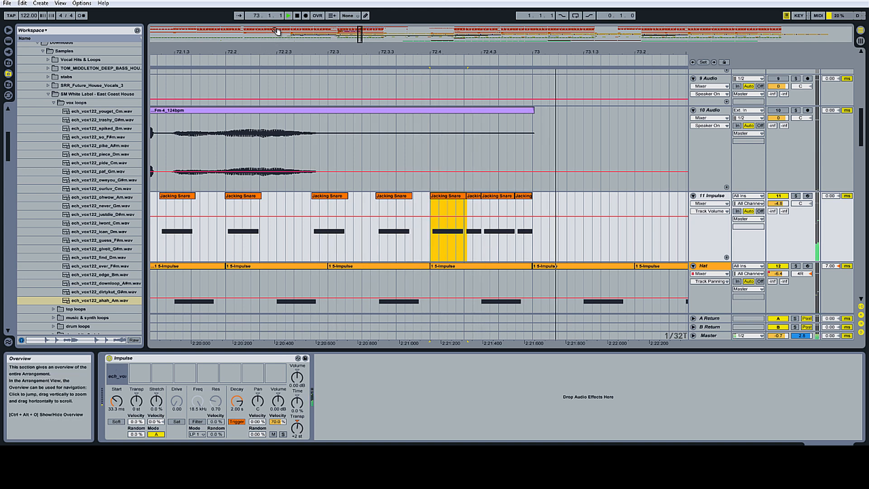
Step: Stop playback and insert a new audio track below the Hat track
left_click(297, 17)
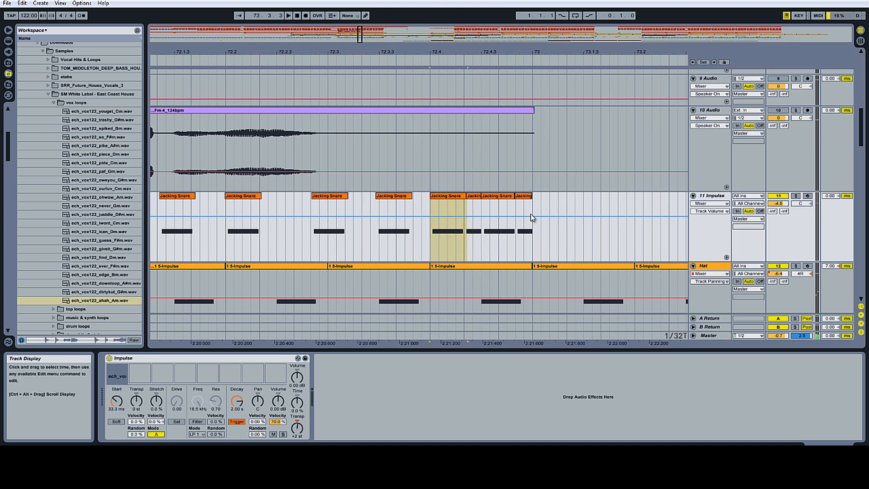
left_click(10, 49)
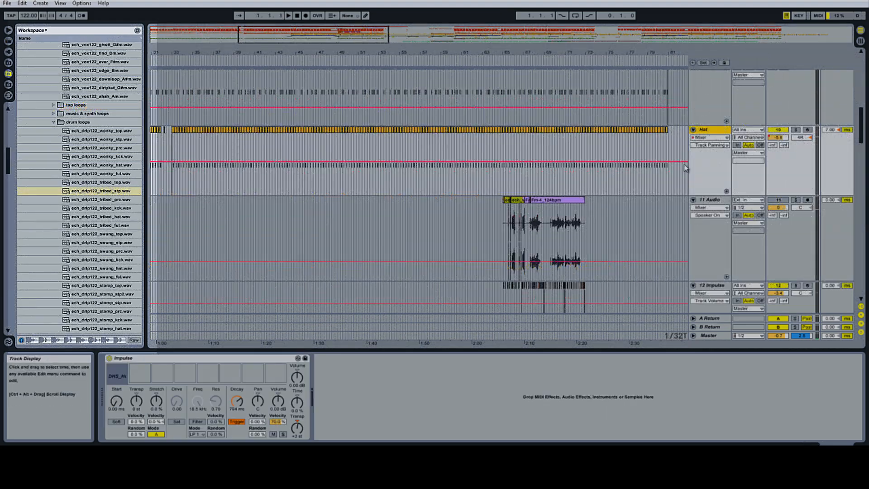
left_click(121, 194)
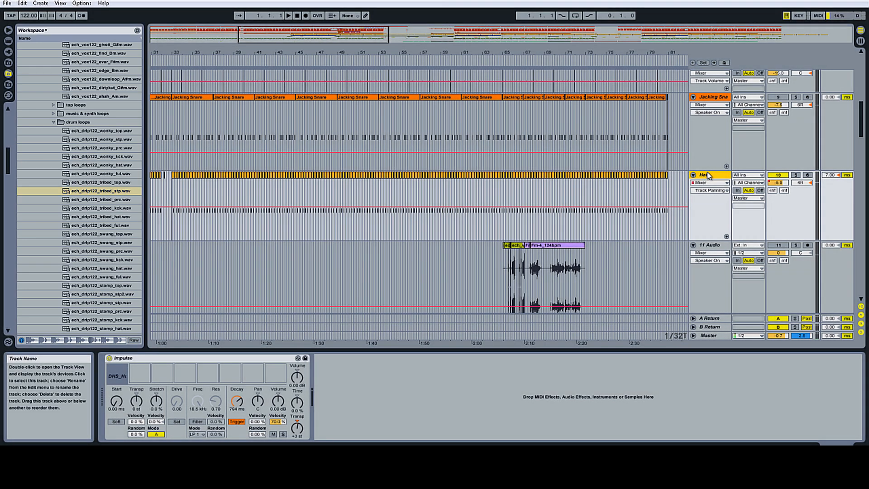
right_click(708, 174)
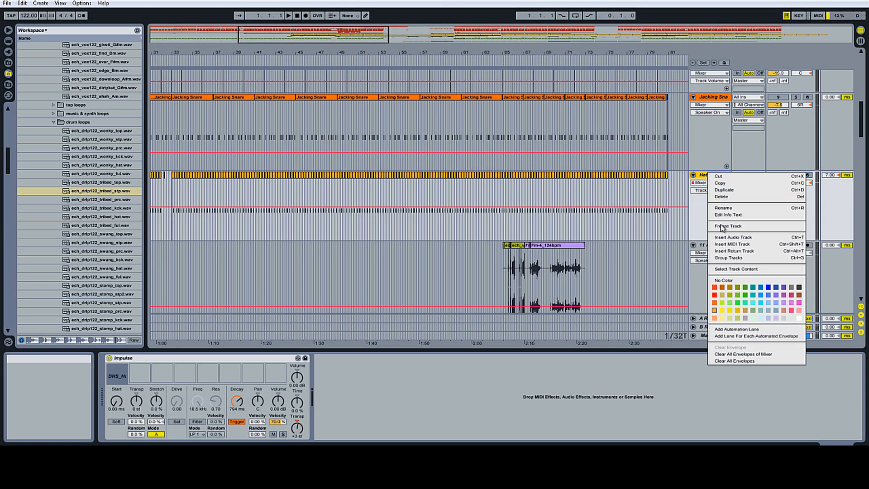
left_click(734, 237)
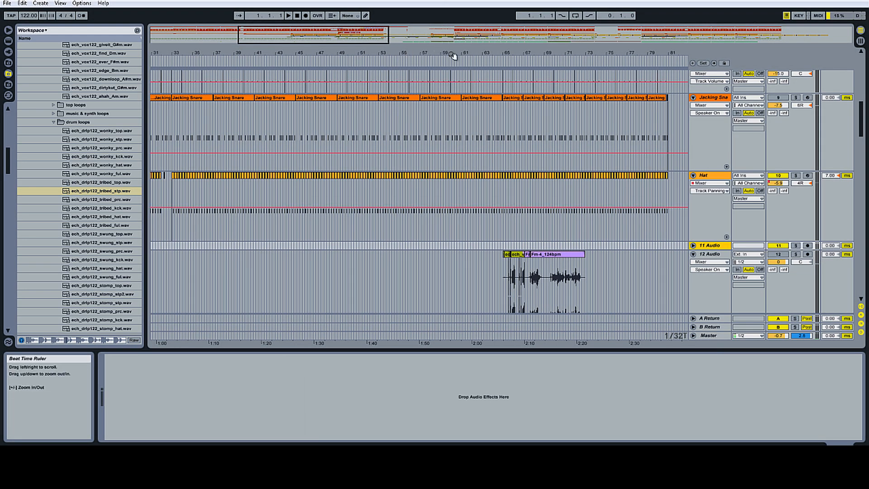
Step: Place the ech_drip122_tribed_stp.wav loop on the 11 Audio track at bar 65 and solo that track
left_click_drag(535, 53, 435, 57)
left_click_drag(98, 190, 401, 246)
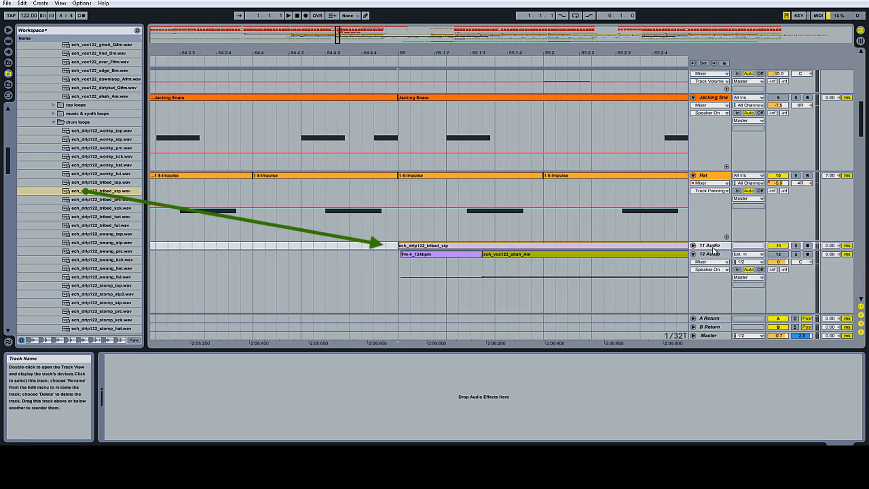
left_click_drag(703, 291, 704, 325)
scroll(529, 298, "down", 1)
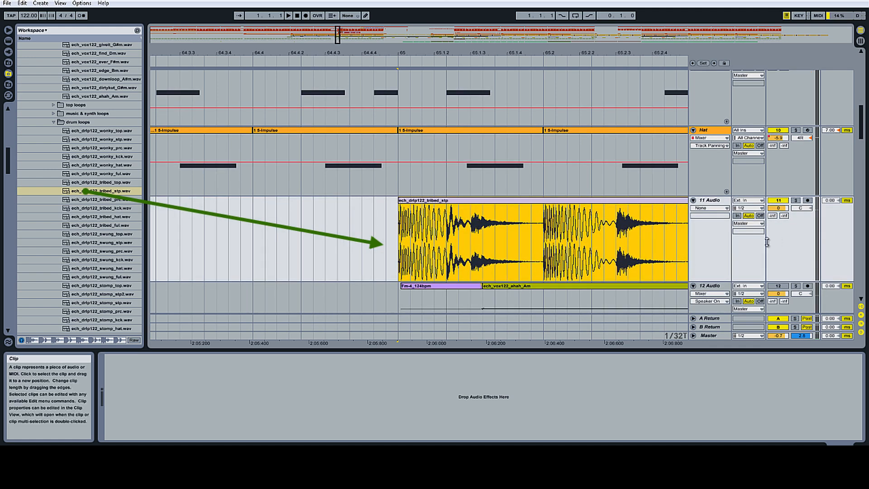
left_click(796, 201)
Step: Play the loop, then trim the start of the tribed_stp clip to about bar 65.1.3
key("space")
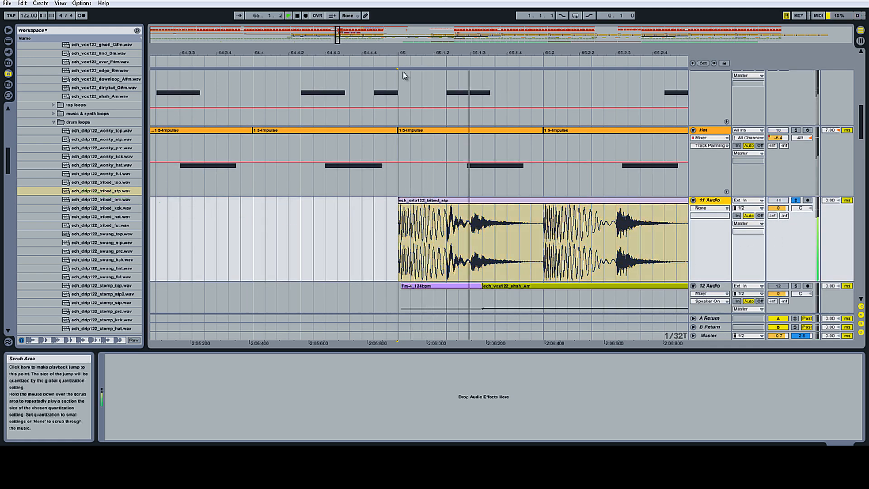
left_click(297, 17)
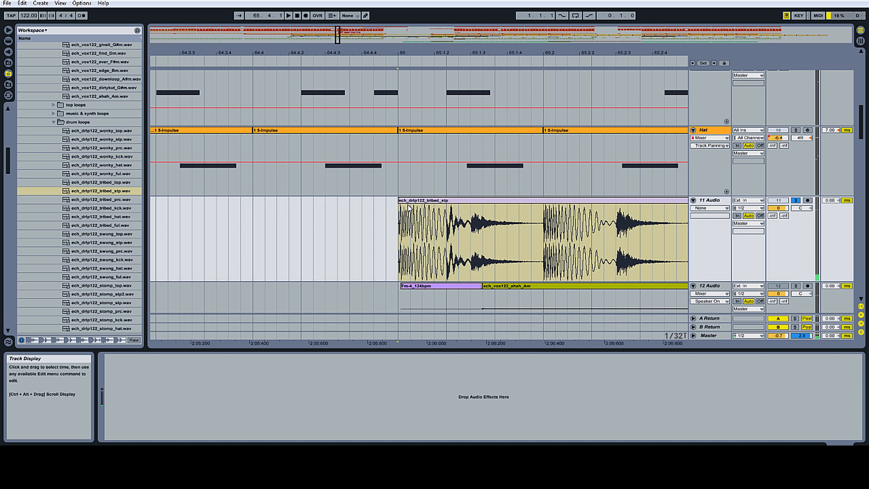
left_click_drag(399, 206, 470, 202)
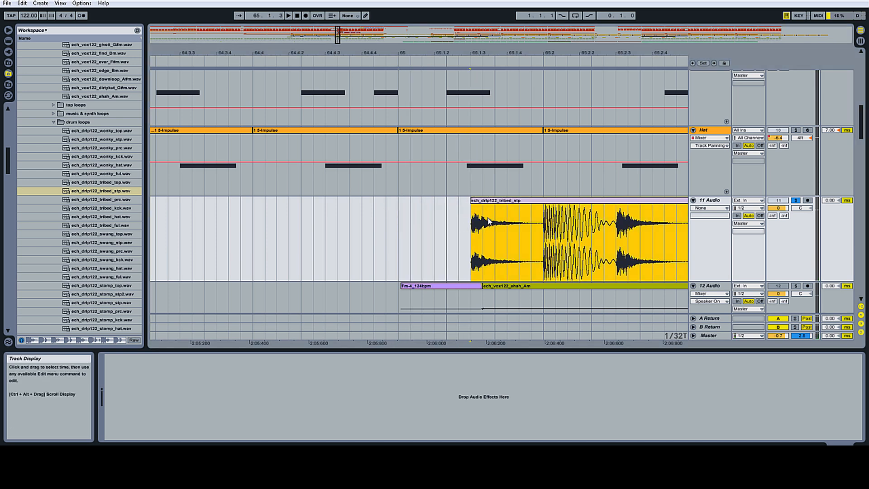
Step: Split the tribed_stp clip at bar 65.2, delete the part after the split and play it back
left_click(547, 220)
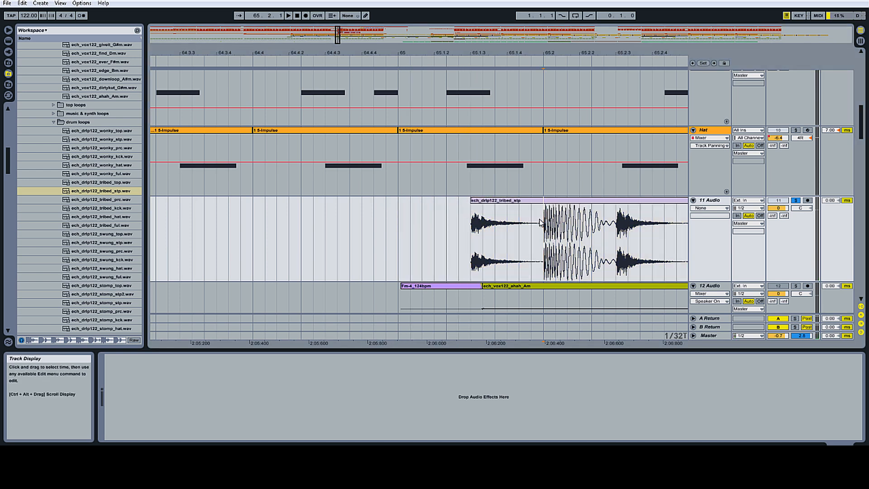
right_click(529, 205)
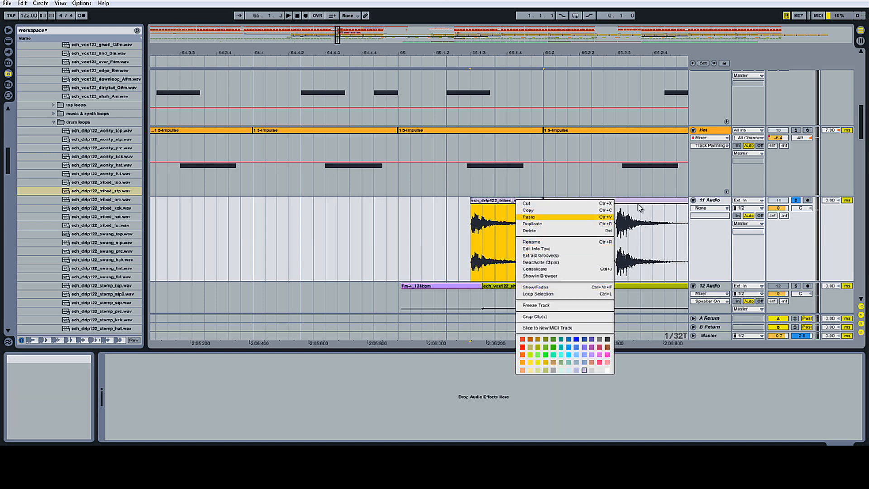
left_click(638, 205)
right_click(639, 205)
left_click(649, 236)
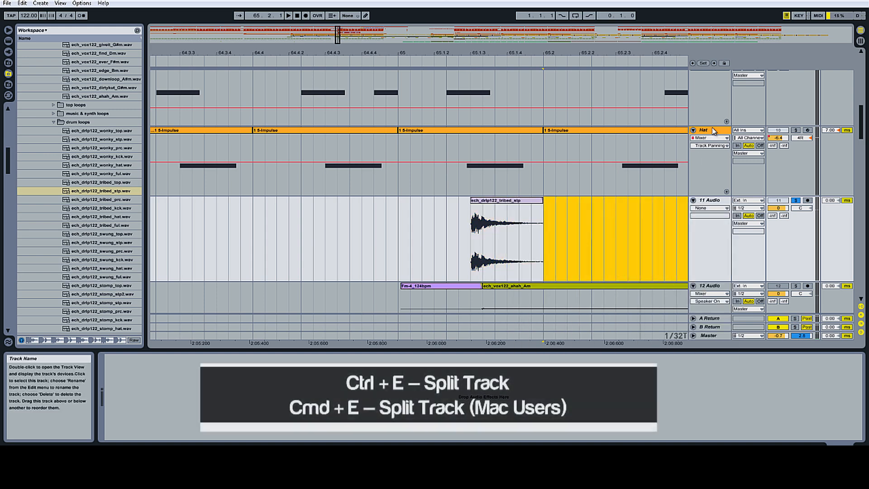
left_click(495, 194)
mouse_move(498, 201)
left_mouse_down()
mouse_move(269, 302)
mouse_move(519, 188)
mouse_move(498, 211)
left_mouse_up()
key("space")
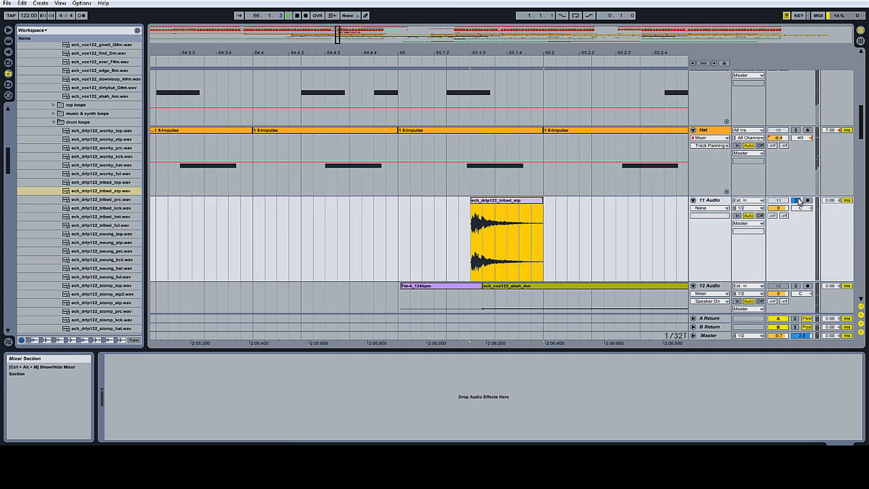
Step: Lower the Hat track volume to -4.3 dB
left_click(399, 58)
left_click_drag(417, 51, 335, 34)
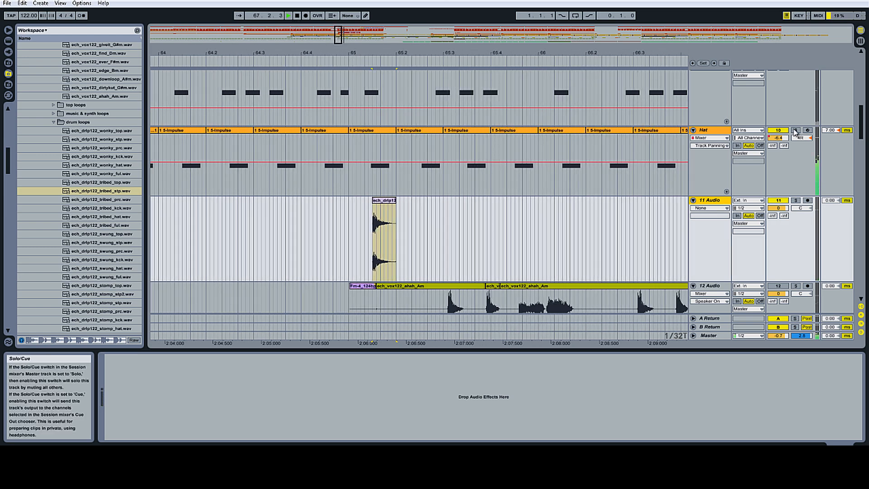
left_click_drag(779, 138, 780, 133)
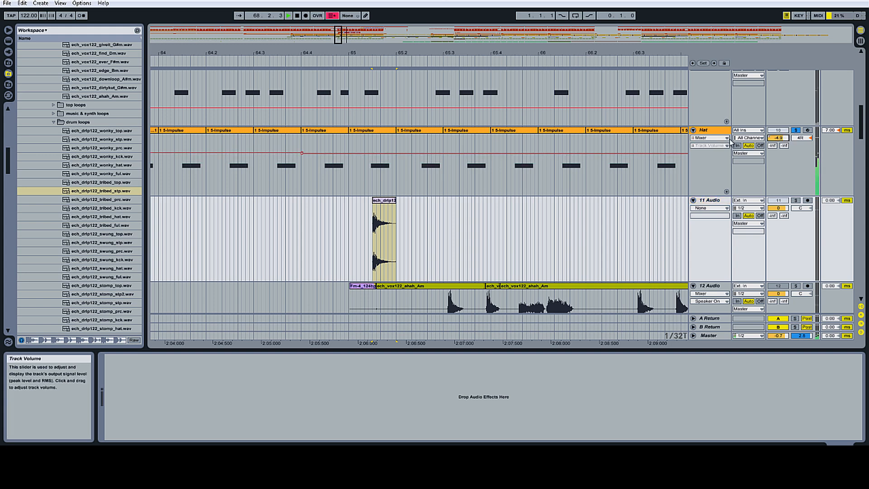
Step: Load the trimmed tribed_stp clip into the first sample slot of the Hat track's Impulse
left_click(720, 130)
left_click_drag(385, 201, 156, 355)
left_click_drag(113, 373, 116, 375)
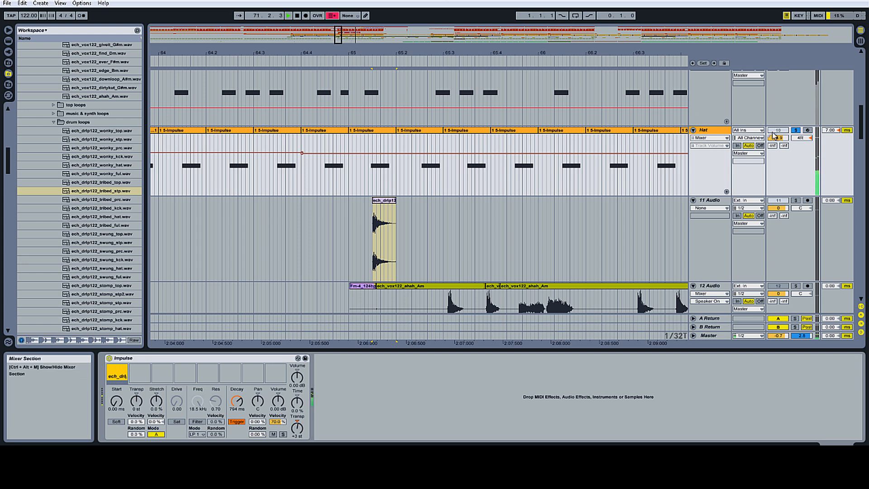
Step: Set the Hat track volume to -3.3 dB and the Impulse slot transpose to 0 st
left_click_drag(776, 138, 776, 135)
left_click(796, 131)
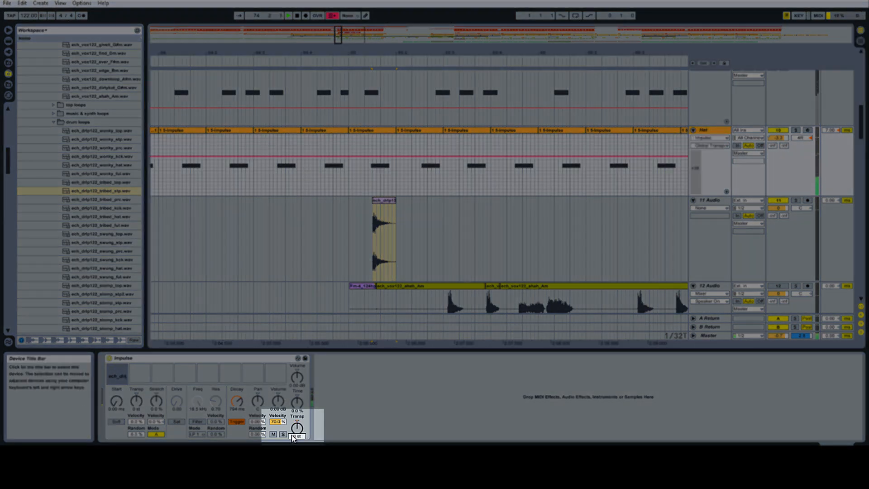
left_click(293, 437)
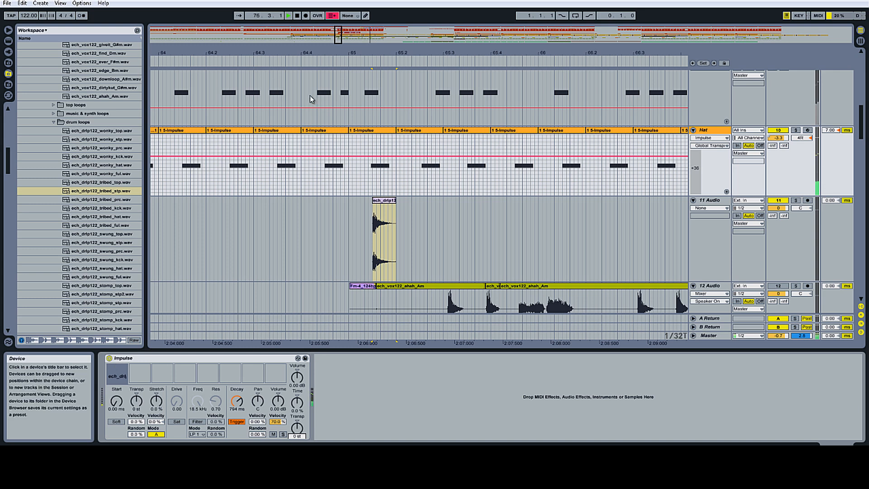
Step: Stop playback and switch to the Session view
left_click(298, 16)
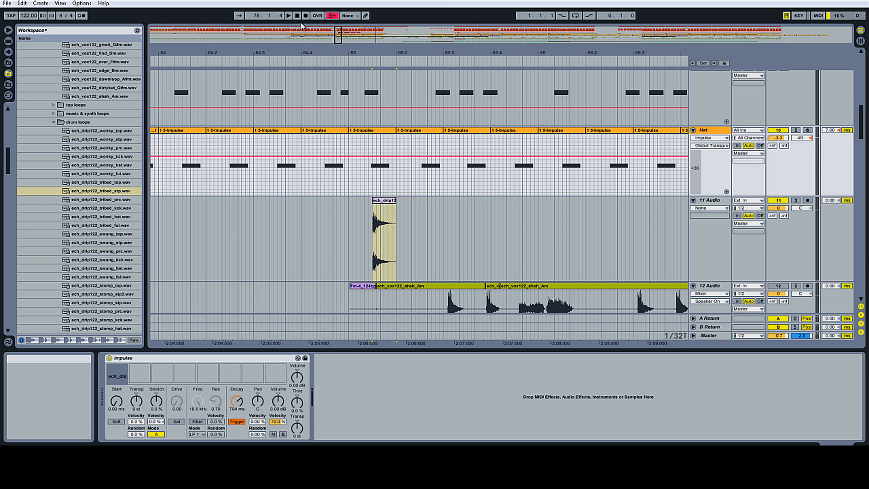
left_click(860, 40)
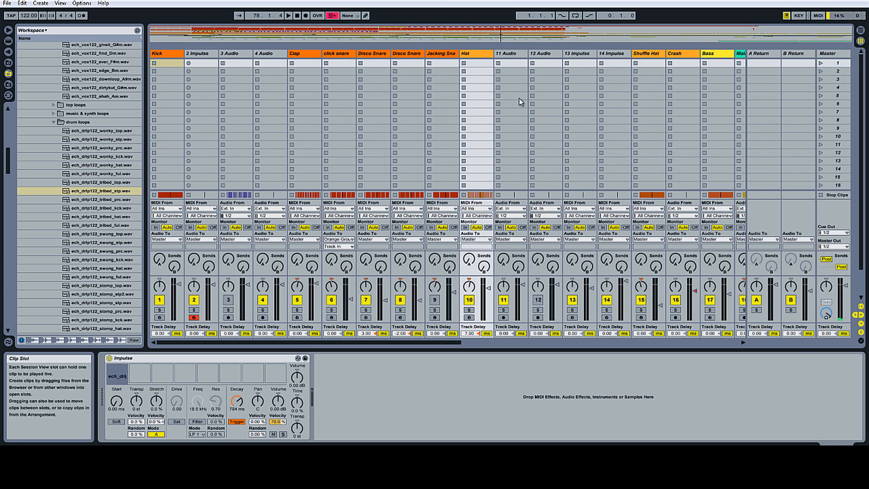